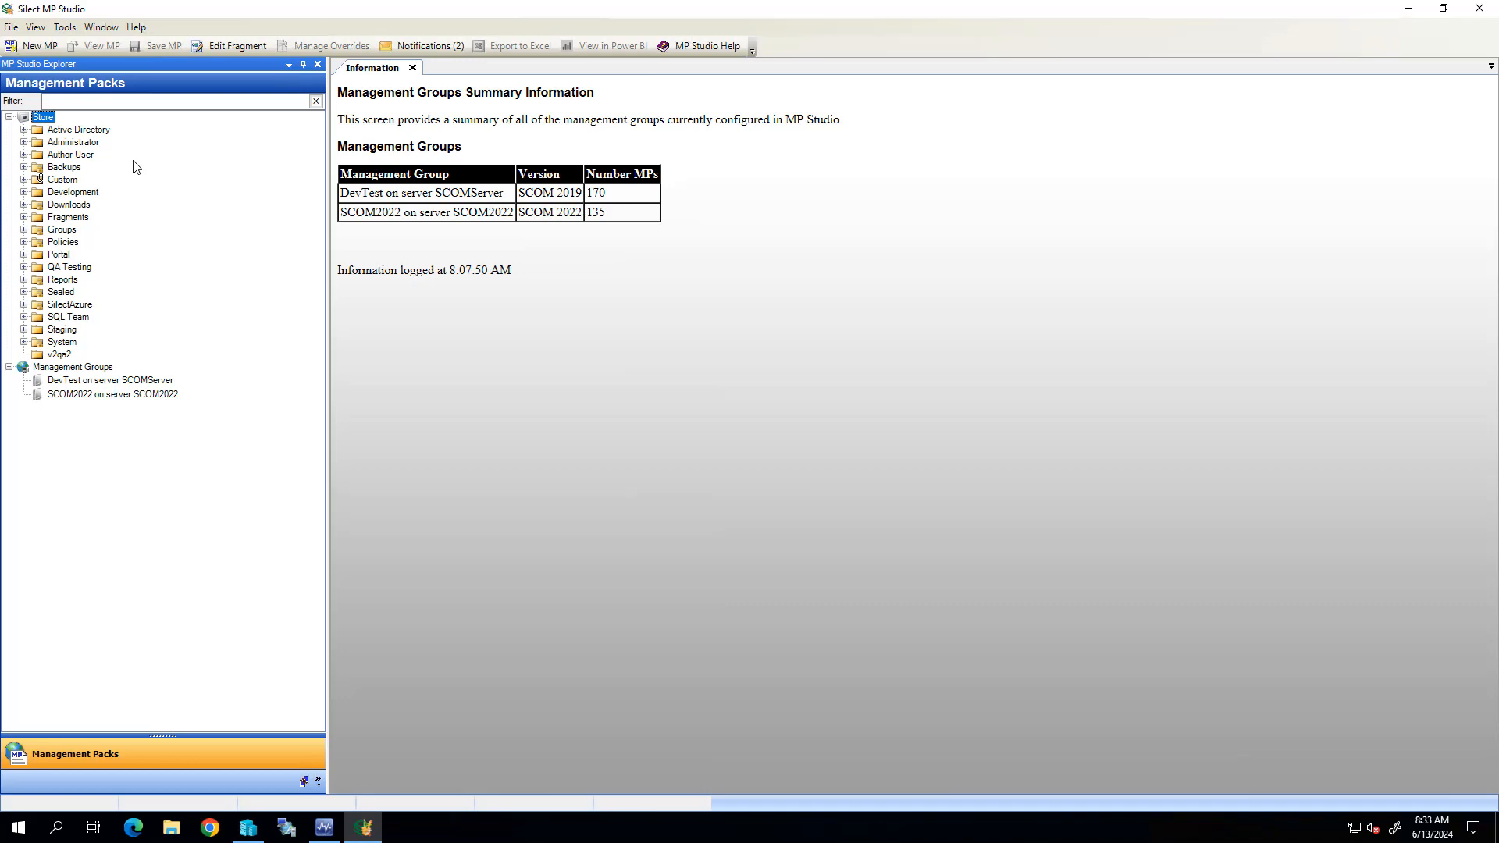
Step: Start a new management pack with the unique name Silect.Portal, keeping version 1.0.0.0 and the default description
click(35, 45)
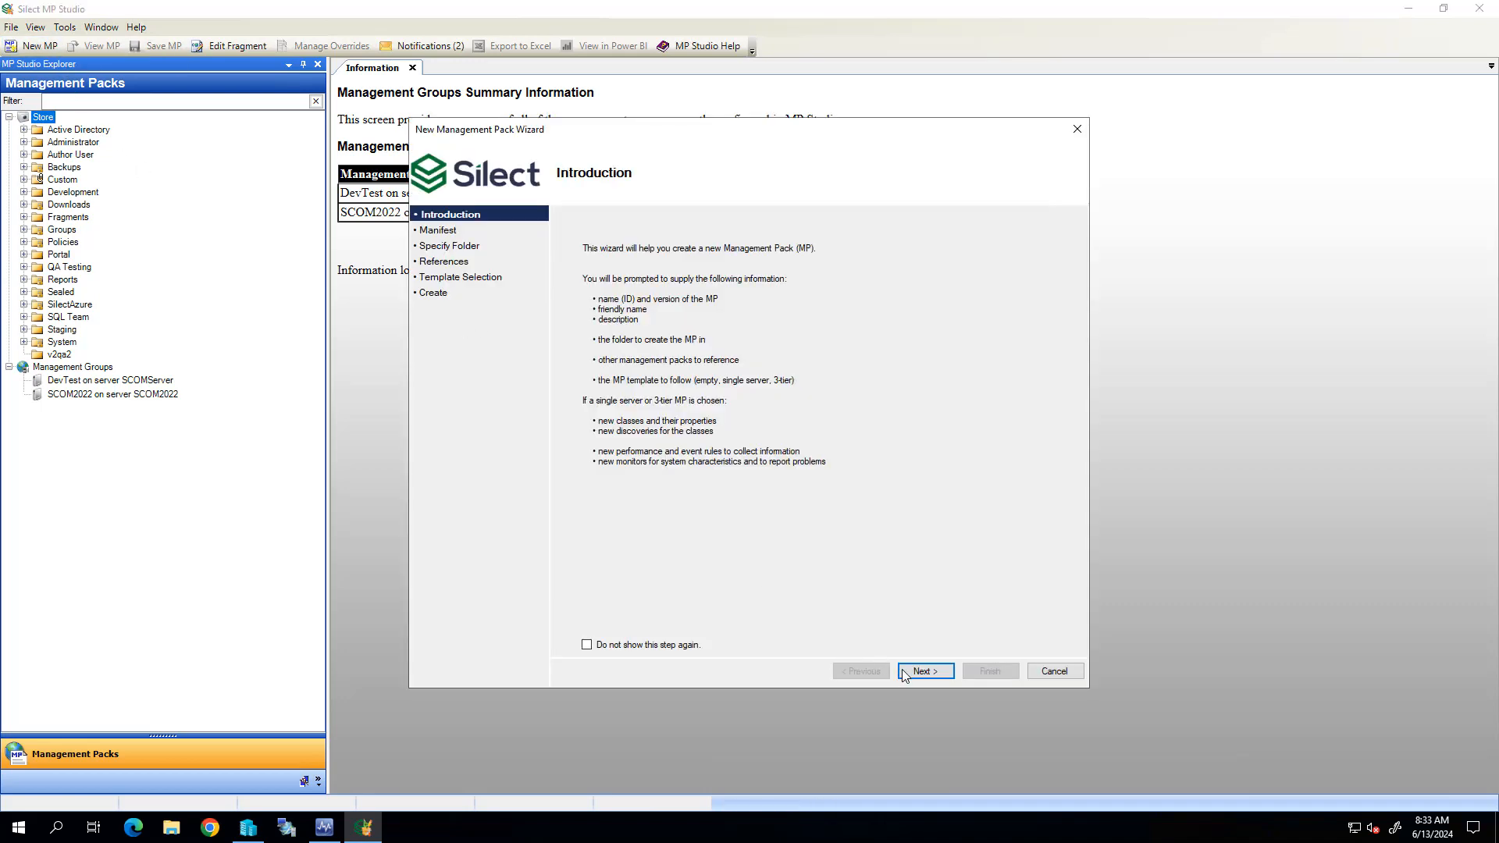
click(913, 668)
click(697, 277)
key(ctrl+a)
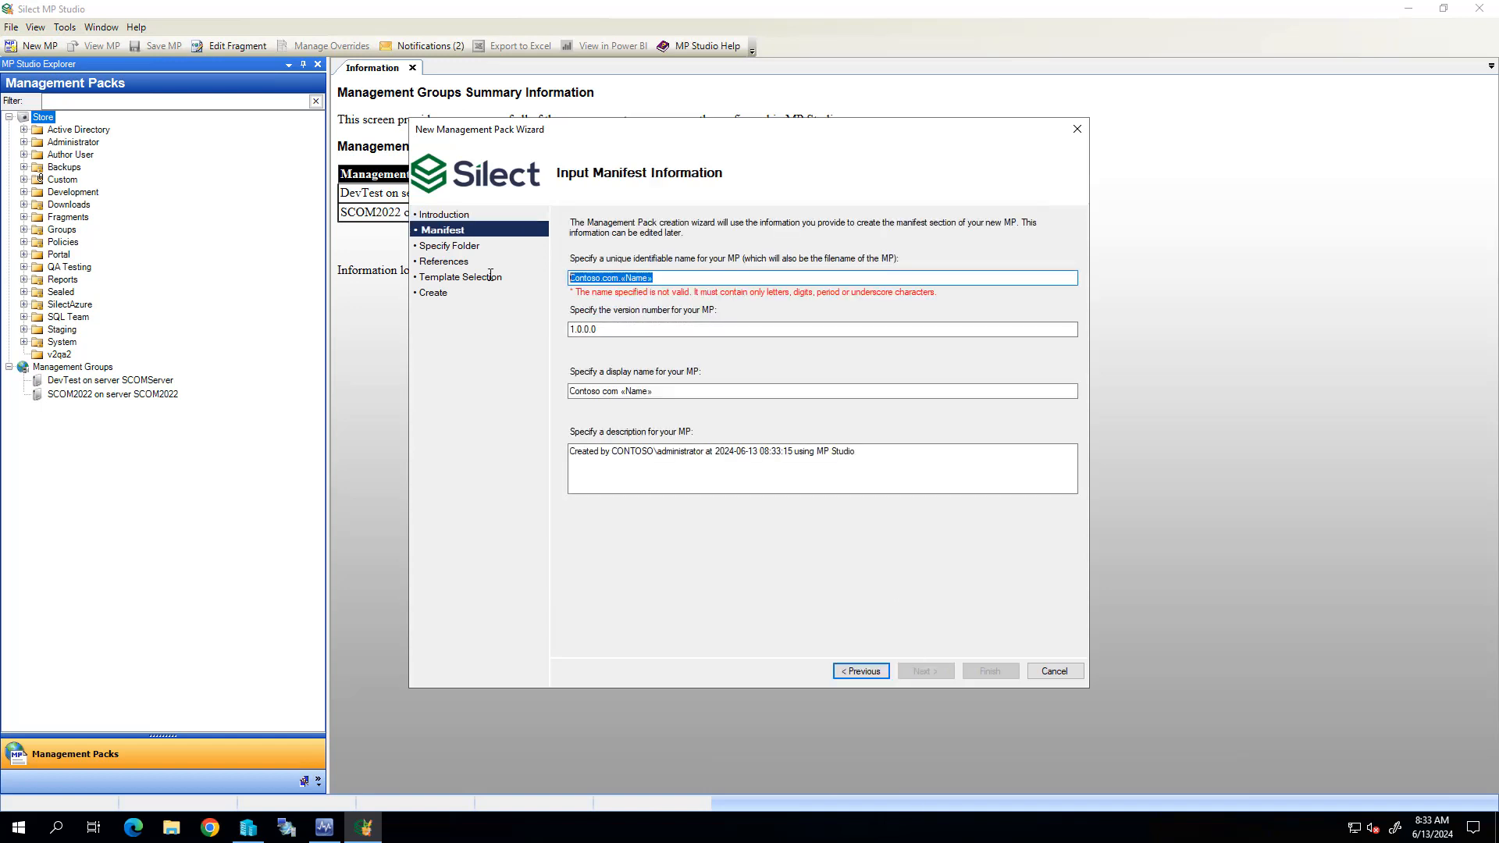
text(Silect.Portal)
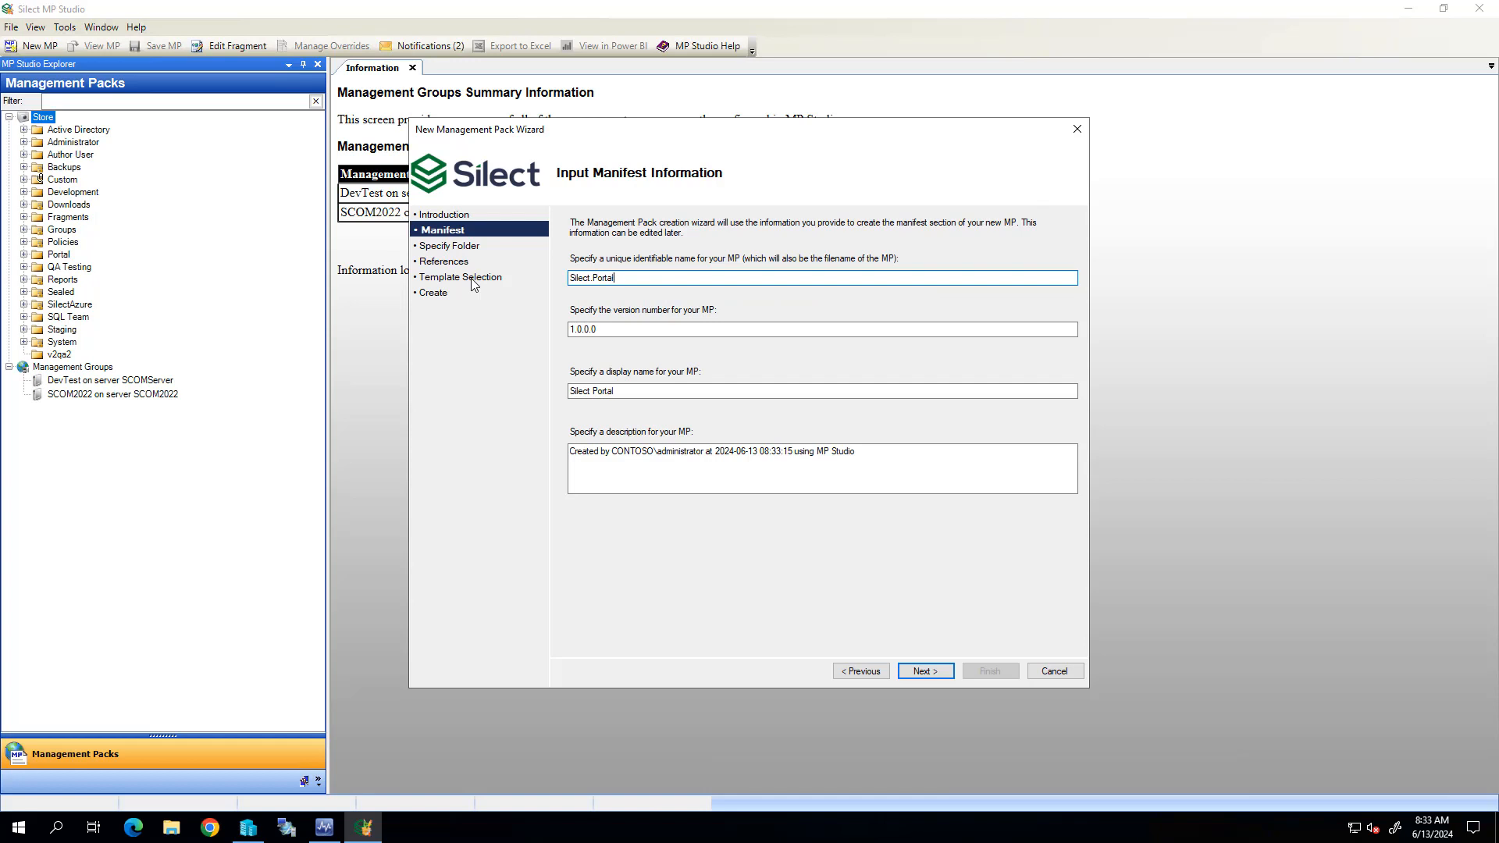
click(925, 671)
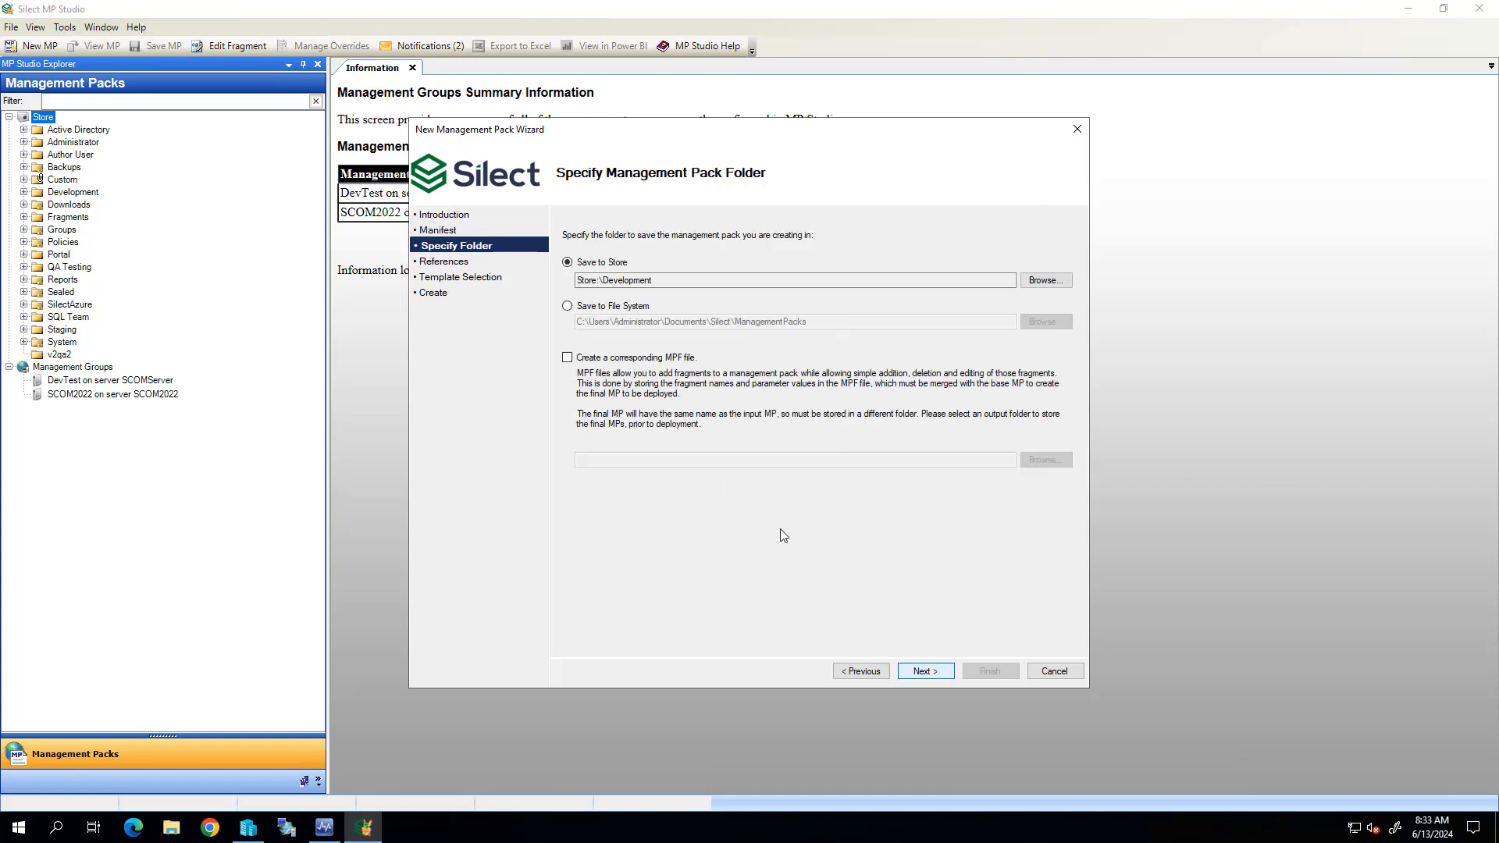
Step: Keep Store:\Development as the save folder, reference the Windows Operations Manager 2022 packs, and create the management pack with the default template
click(939, 672)
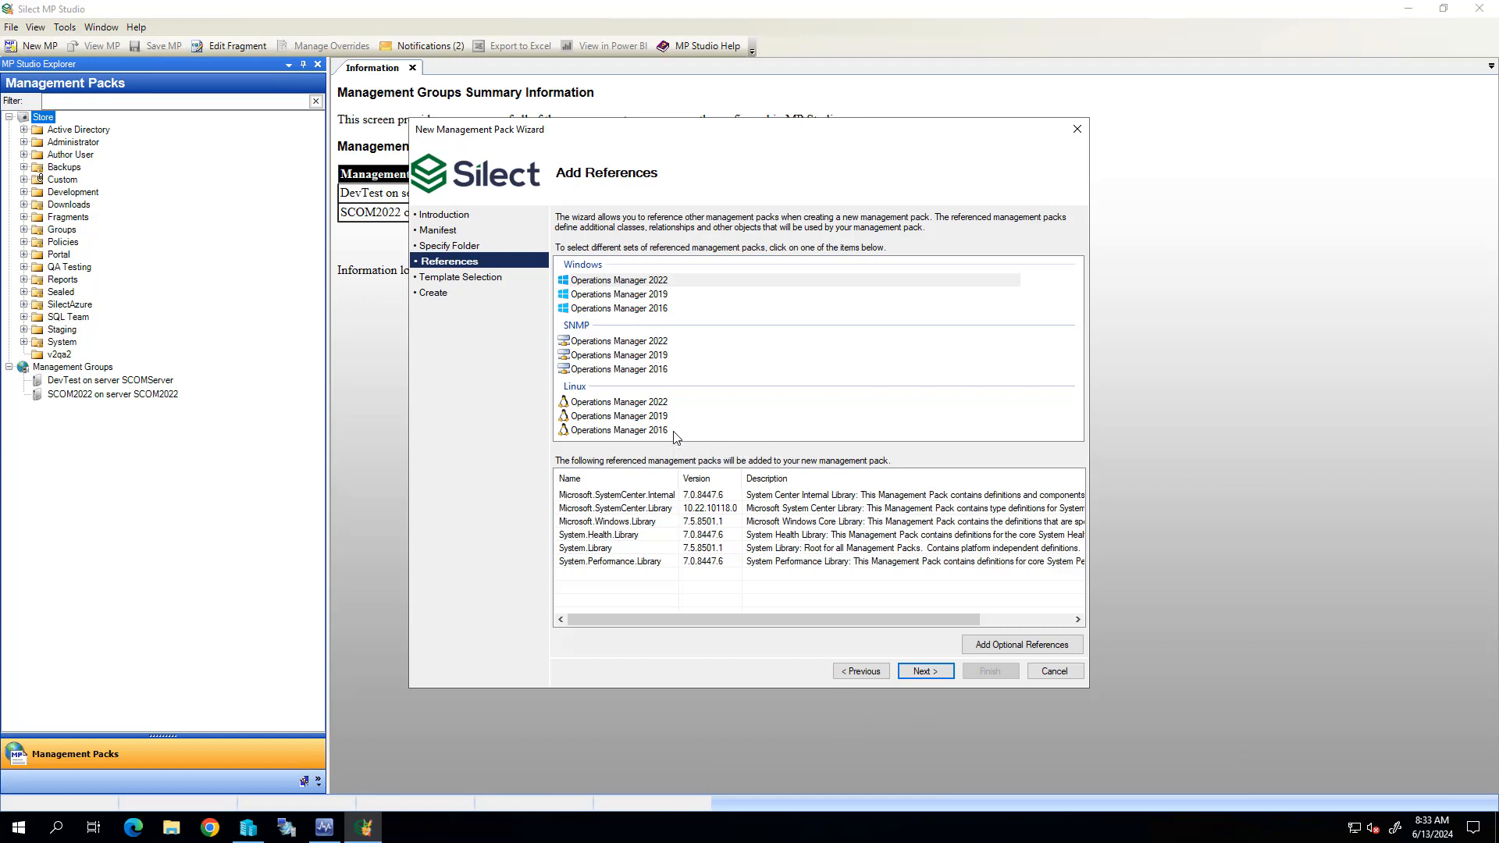
click(637, 281)
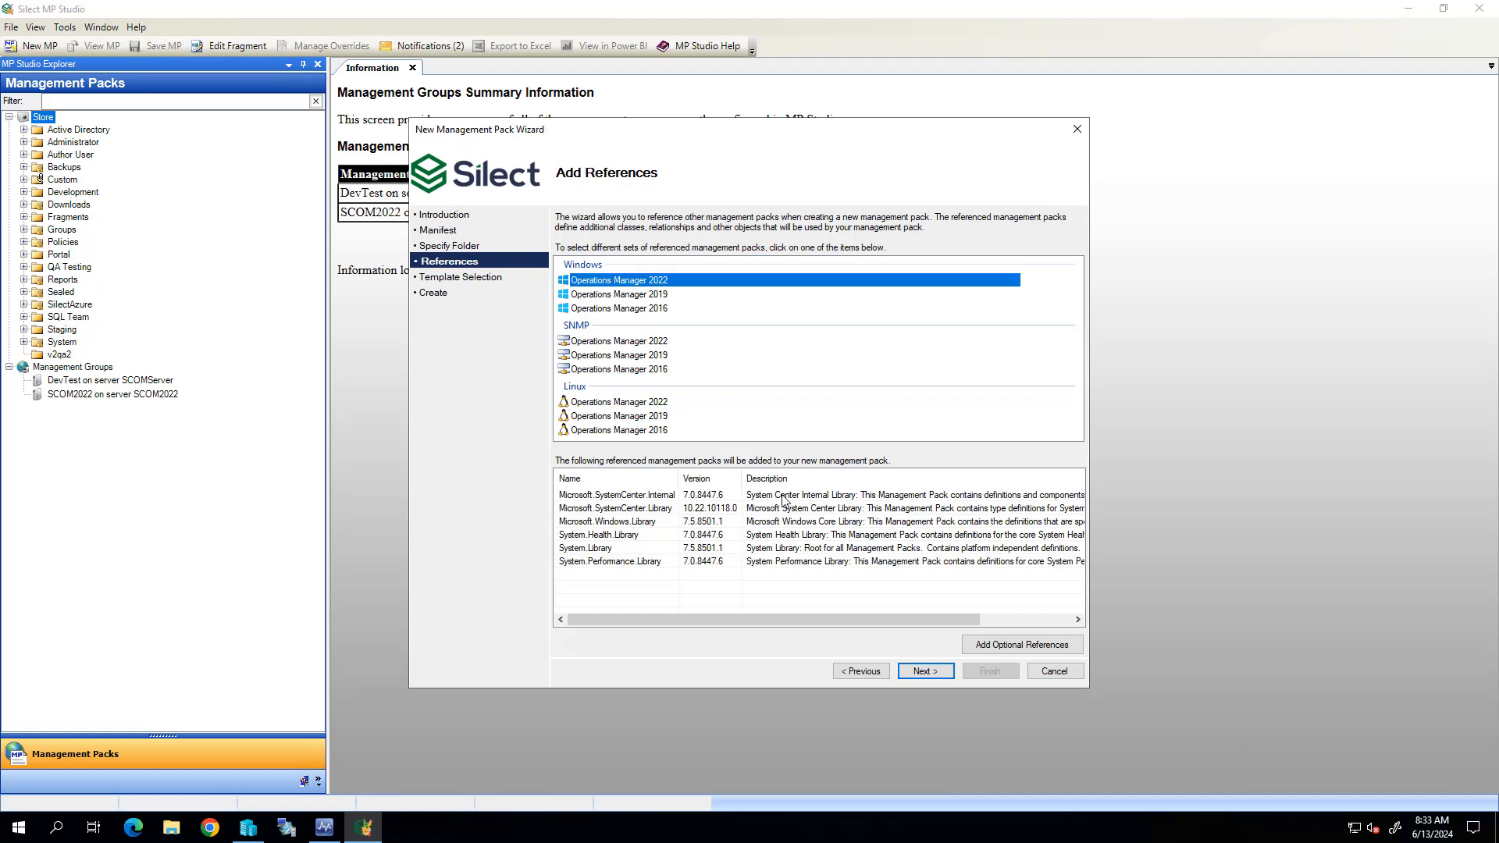
click(926, 672)
click(930, 672)
click(988, 673)
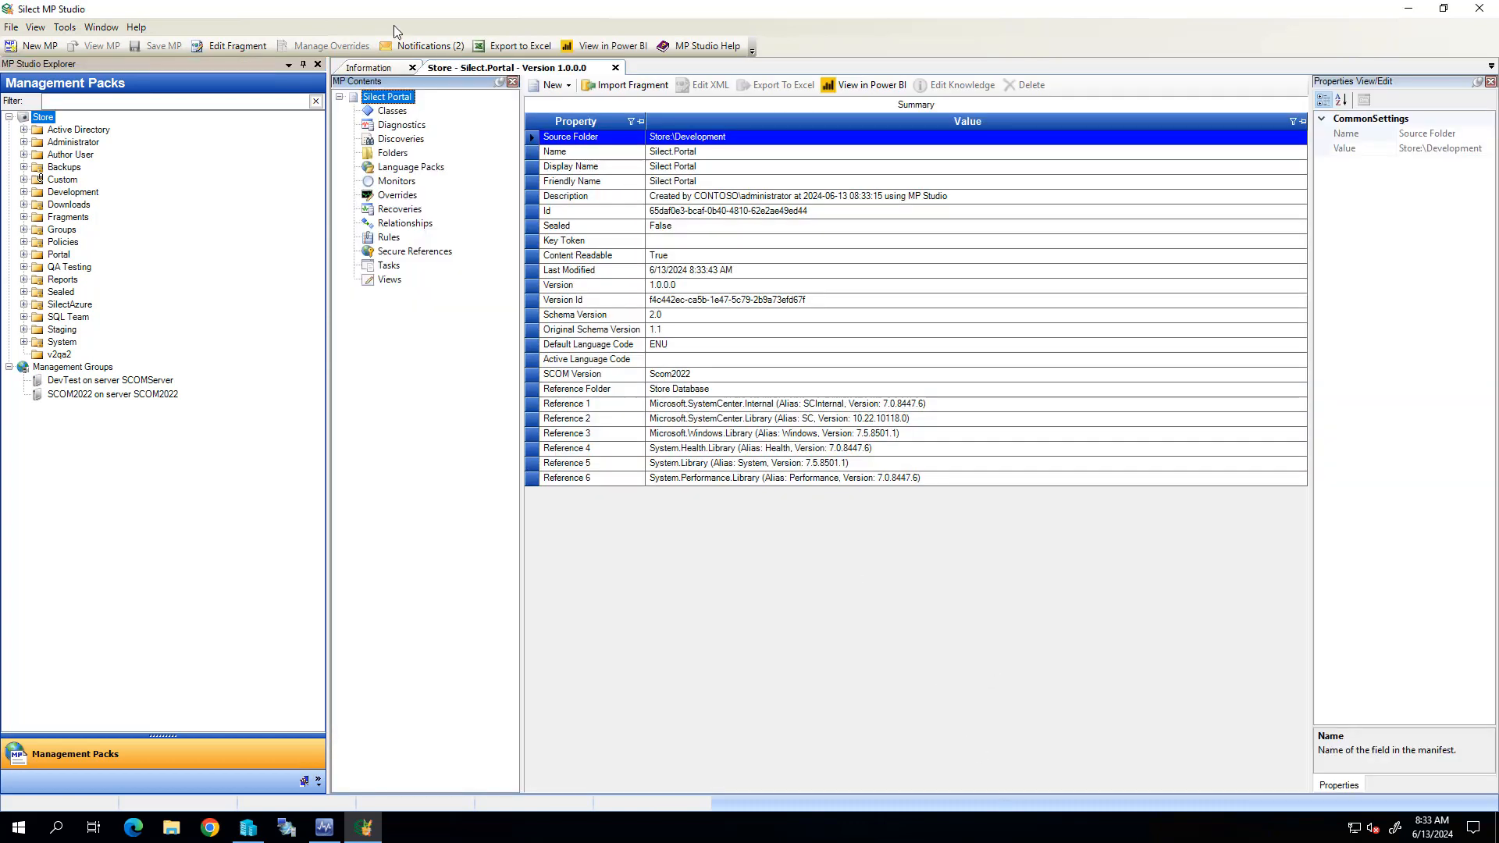
Step: Start a Windows registry class discovery reading from computer Portal and add the SQL Server data source entry under Silect Software, Inc
right_click(411, 142)
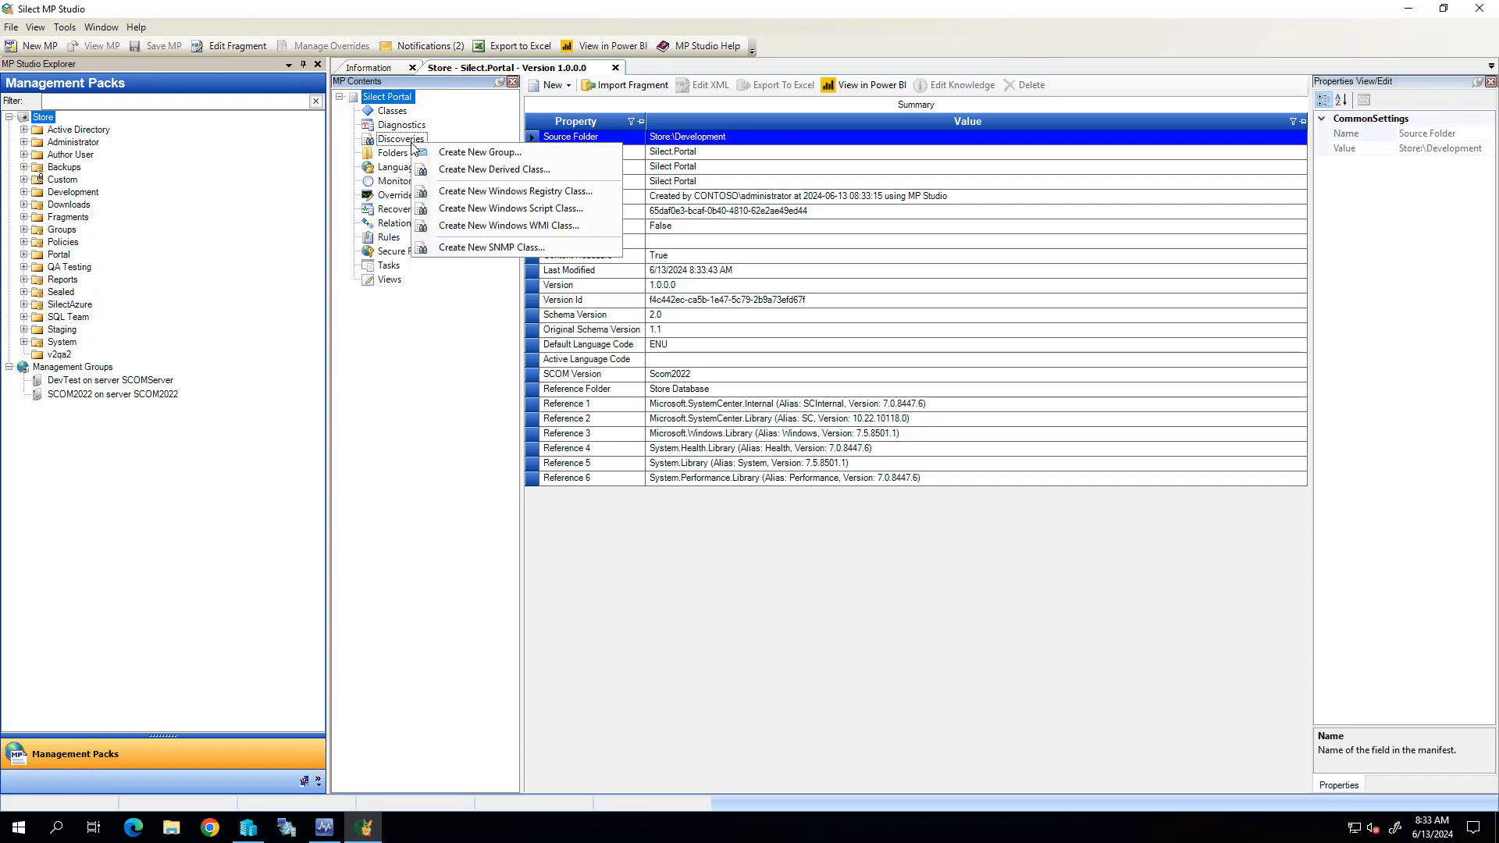
click(530, 194)
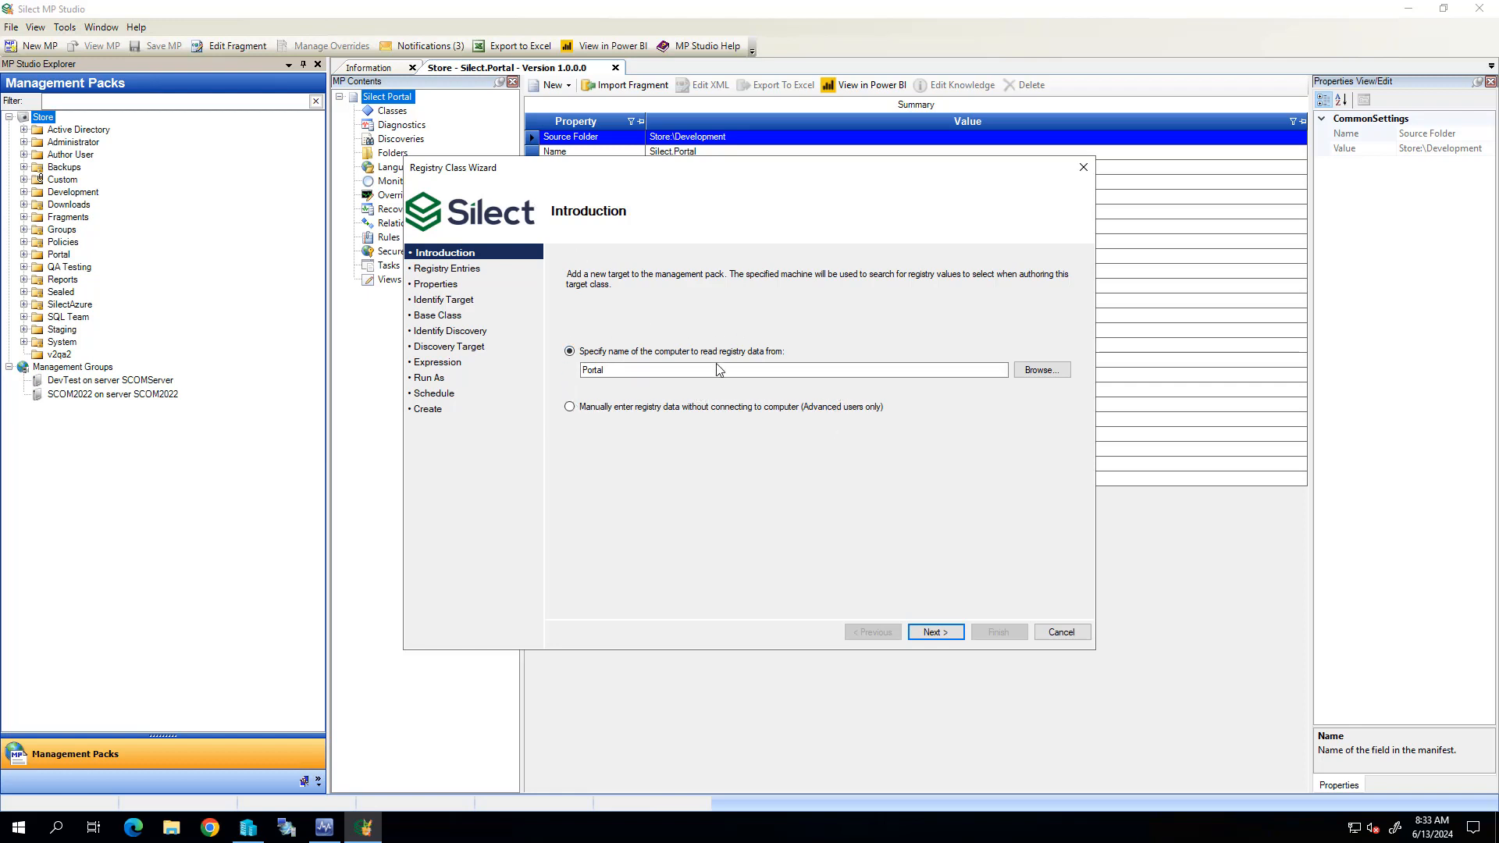
click(935, 631)
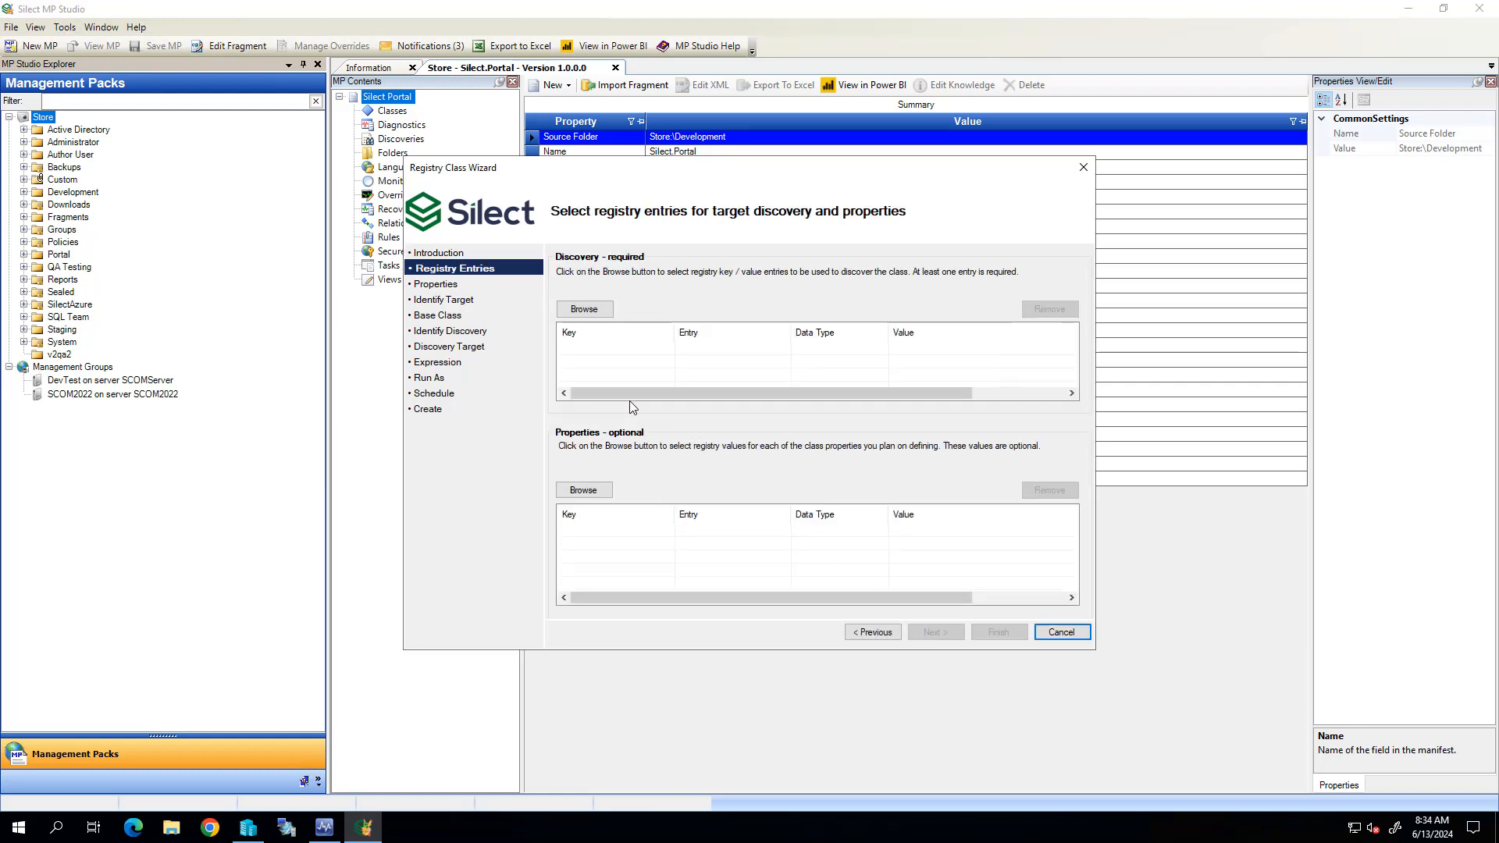
click(585, 312)
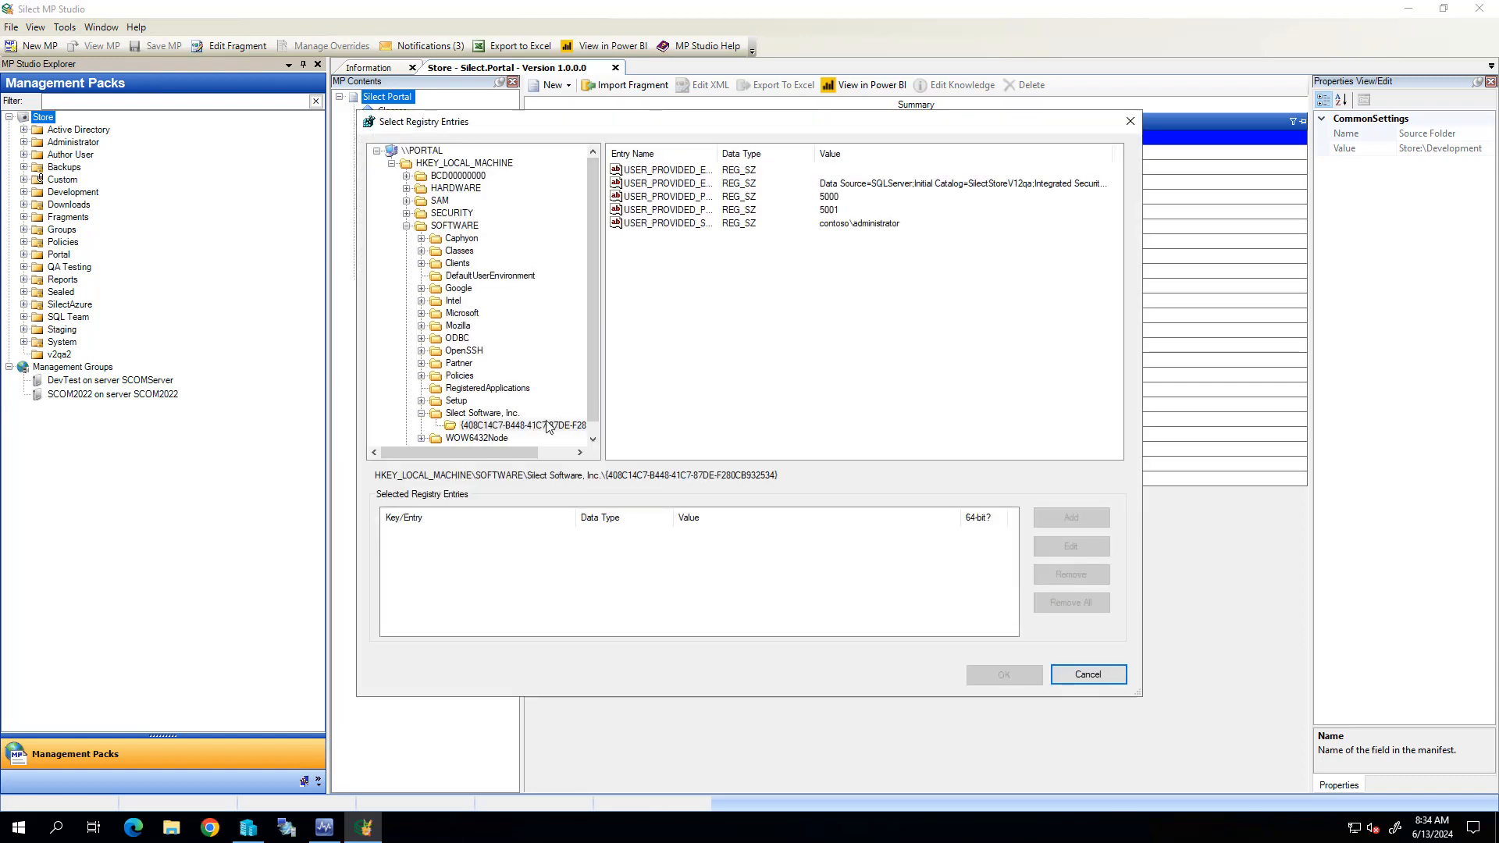
click(653, 186)
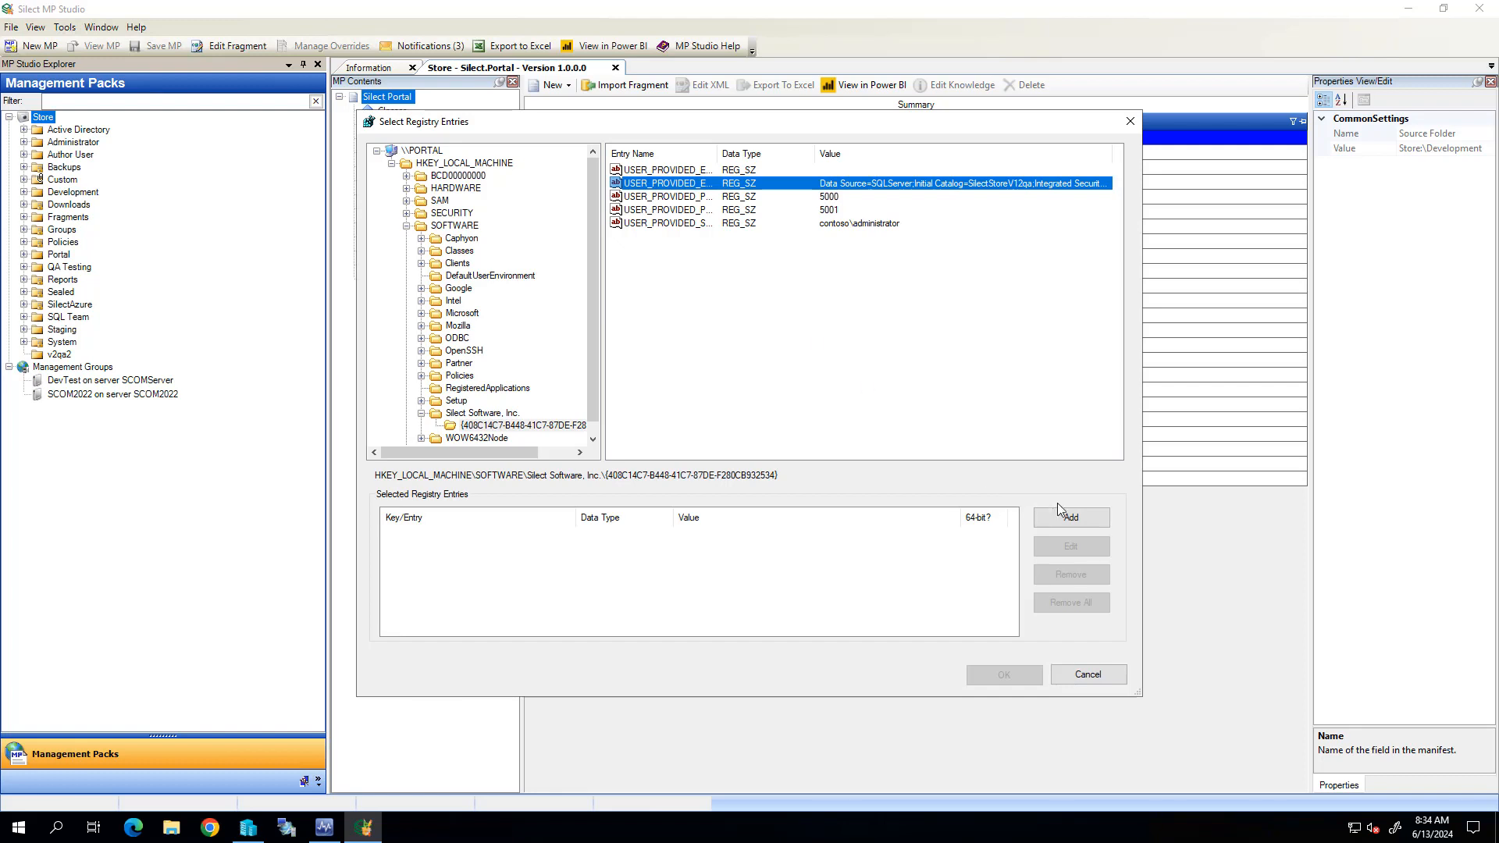
click(1079, 520)
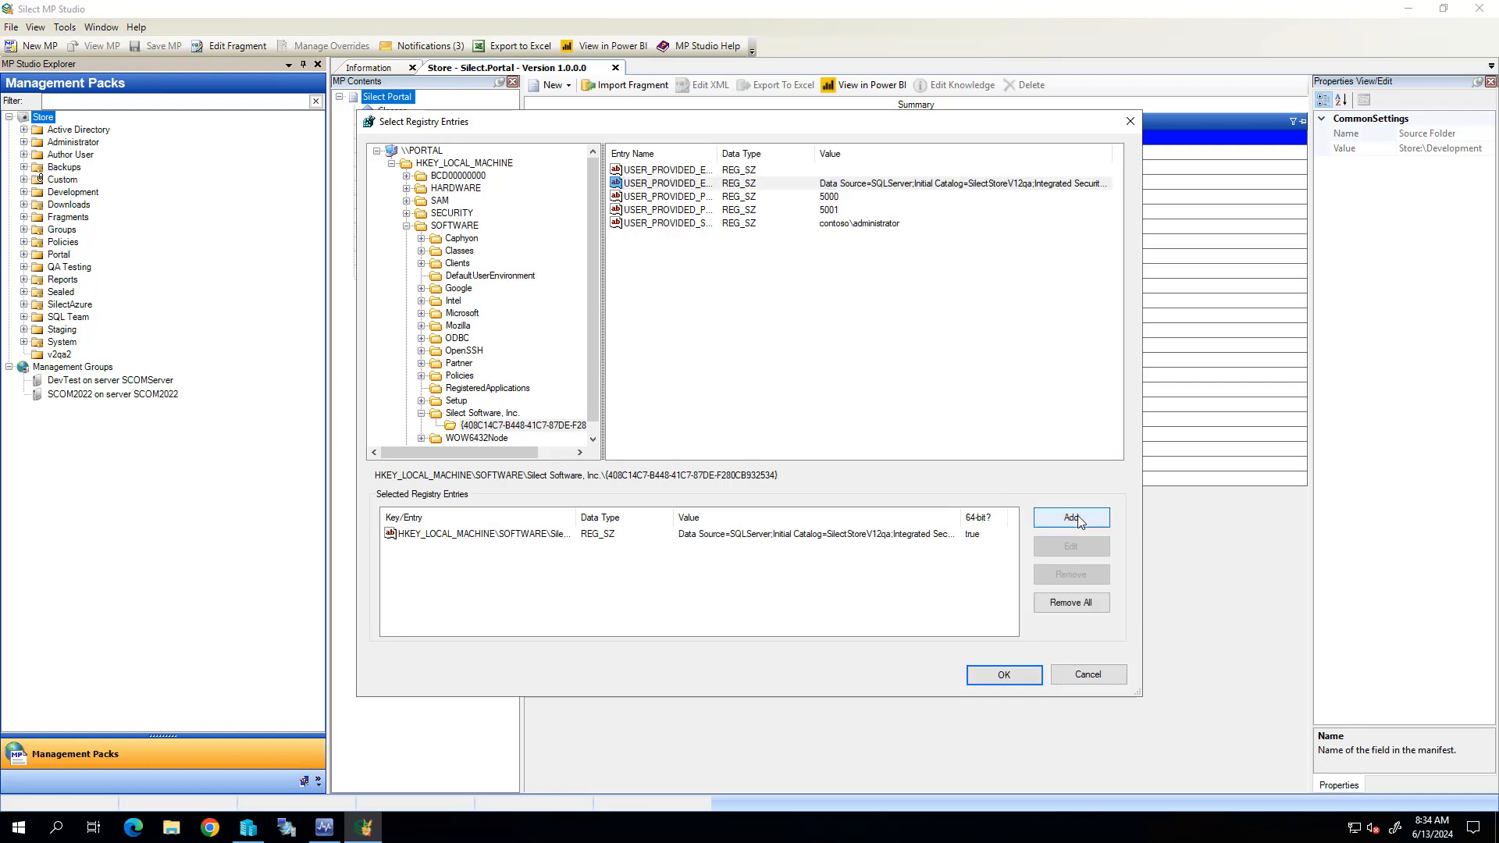
click(1004, 675)
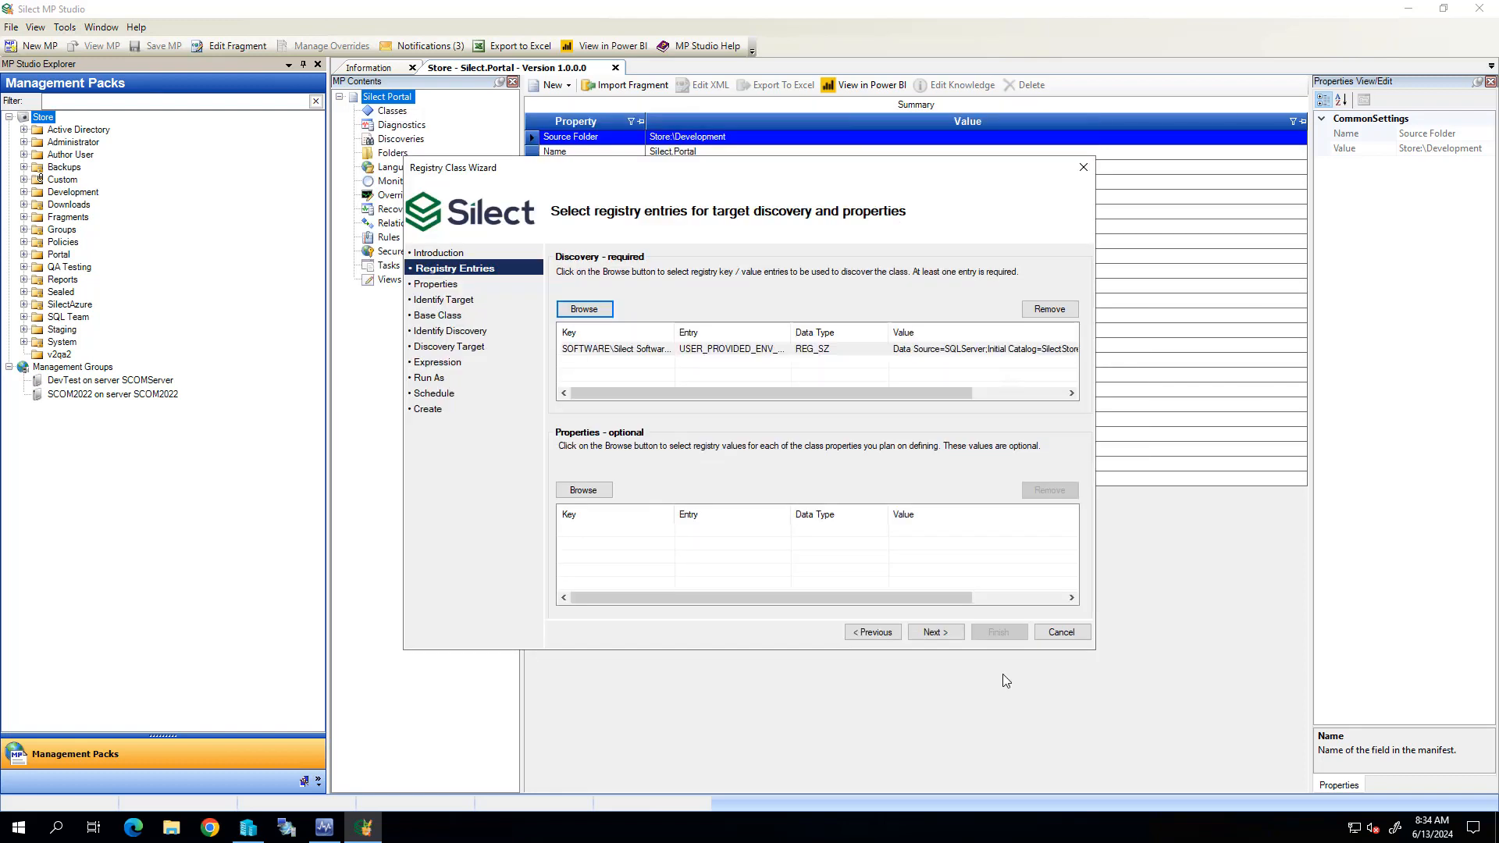
Step: Create the registry class and its discovery with the default names, Windows Local Application base class, Windows Operating System target and default credentials and schedule
click(935, 633)
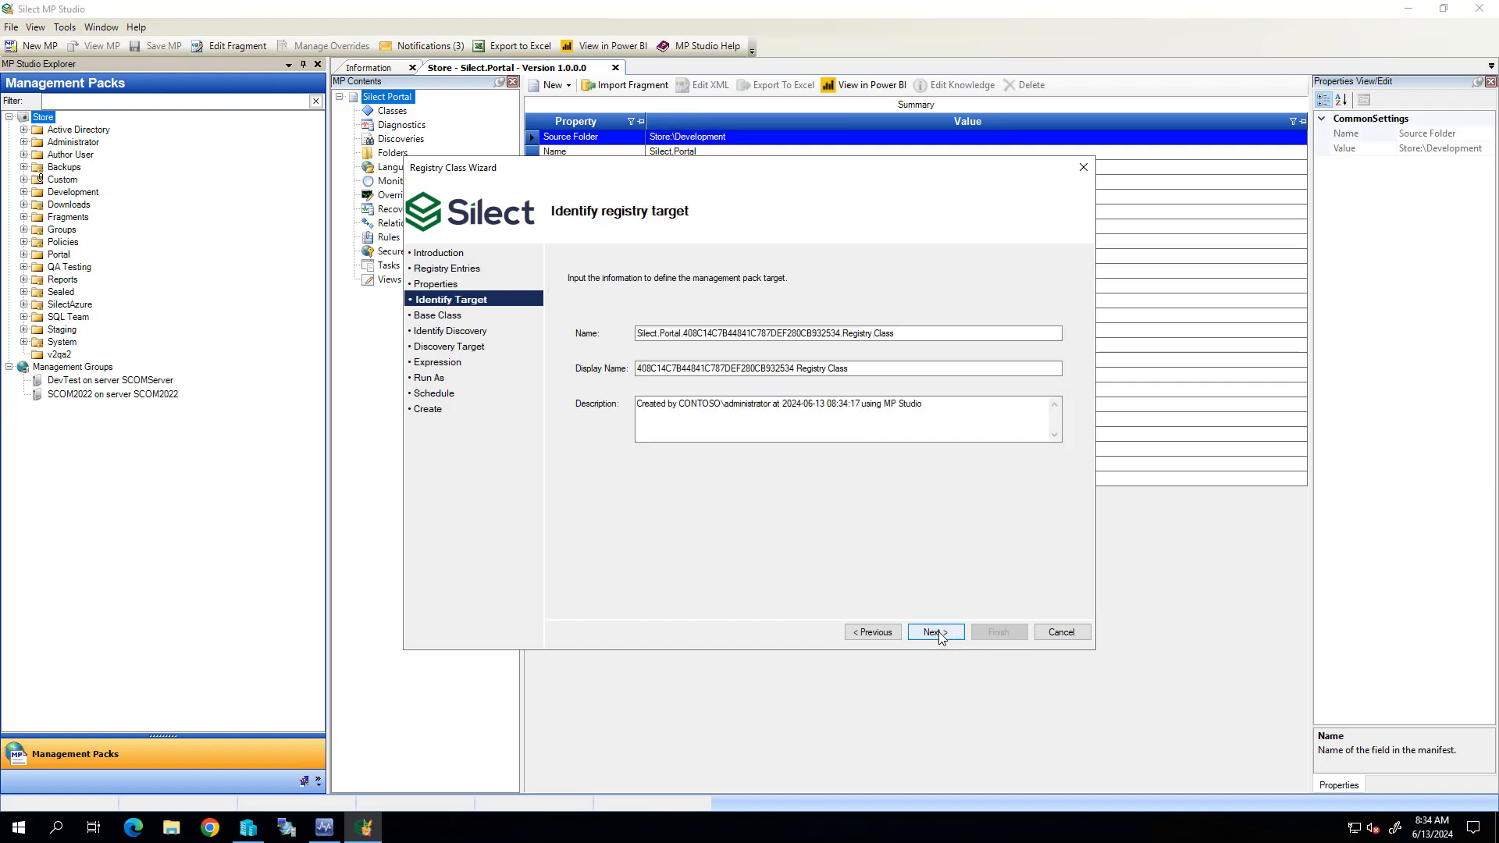
click(937, 633)
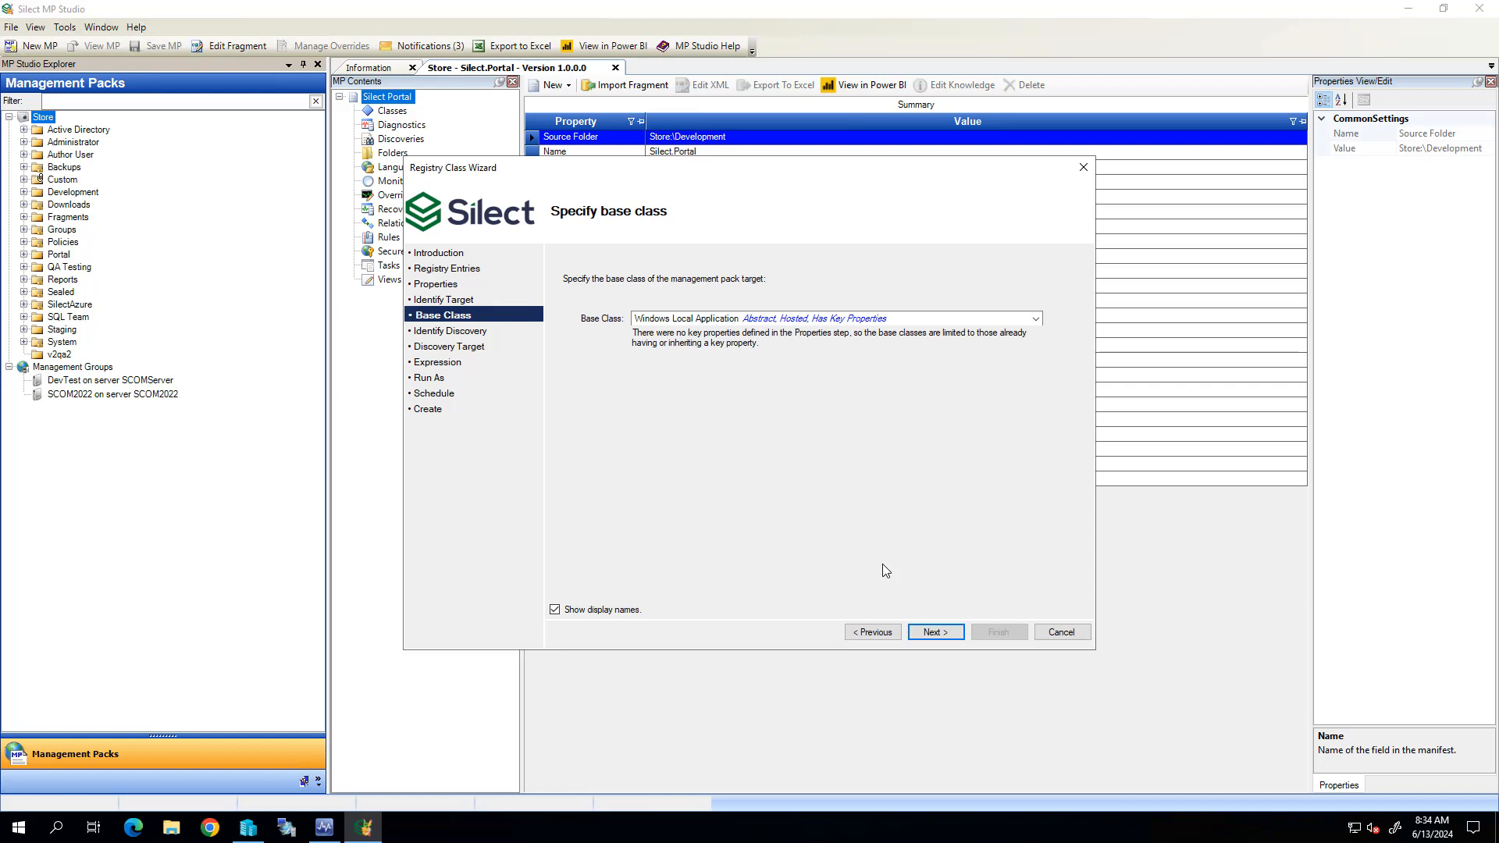
click(946, 637)
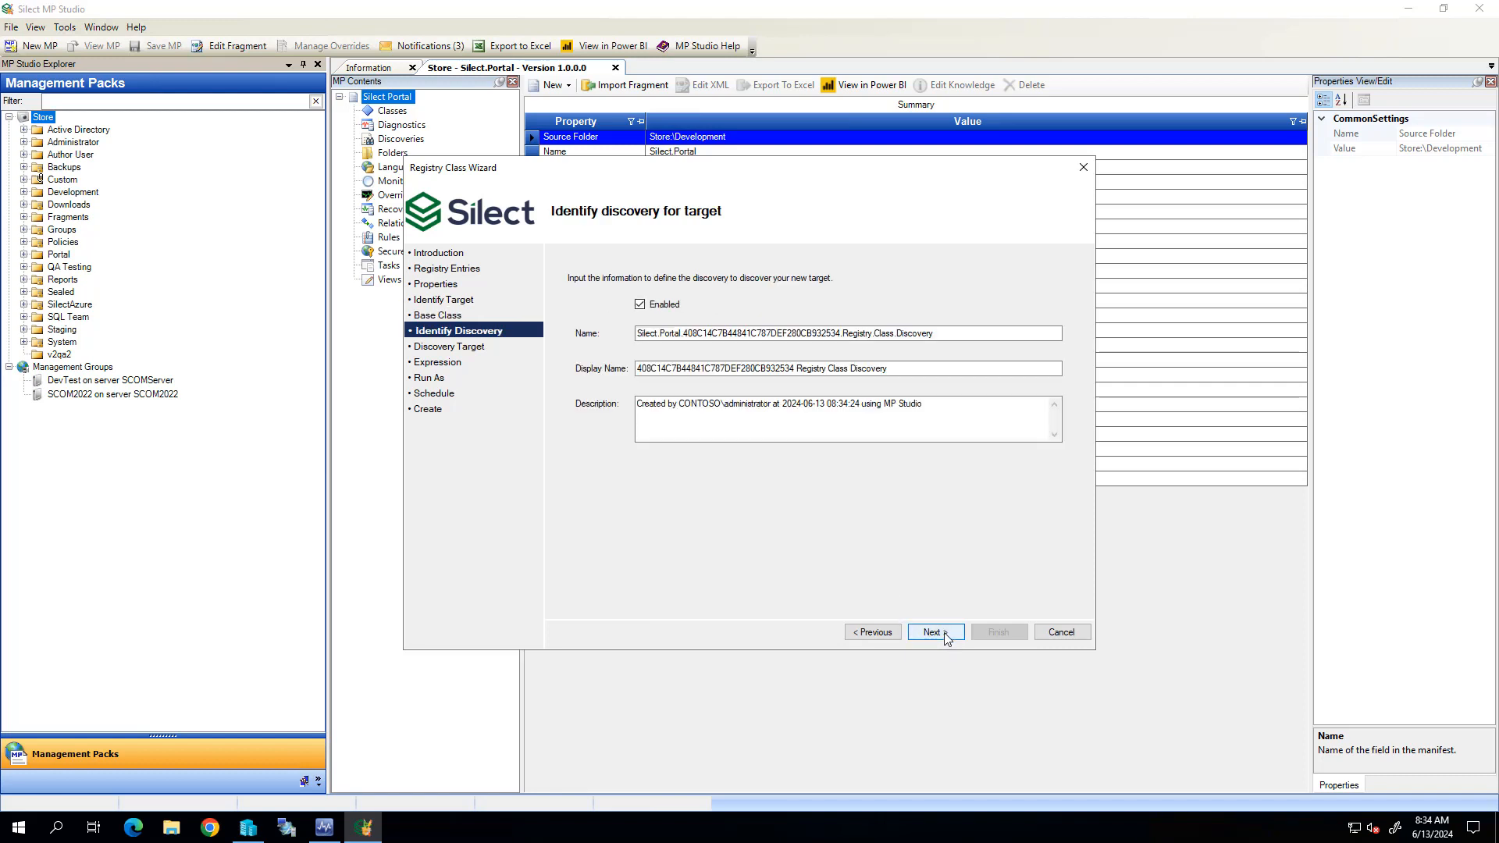
click(943, 632)
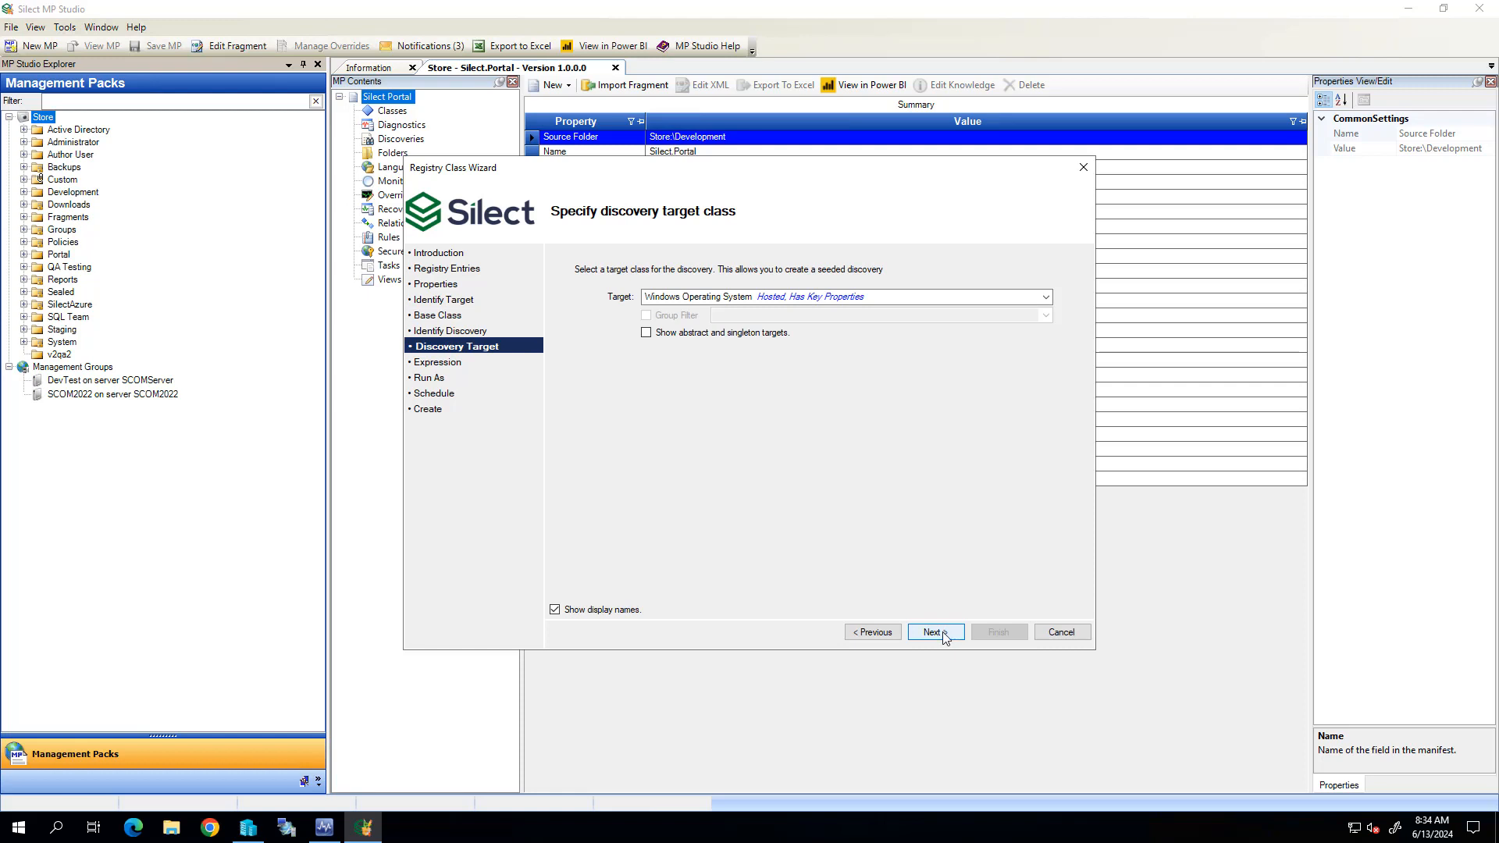
click(946, 635)
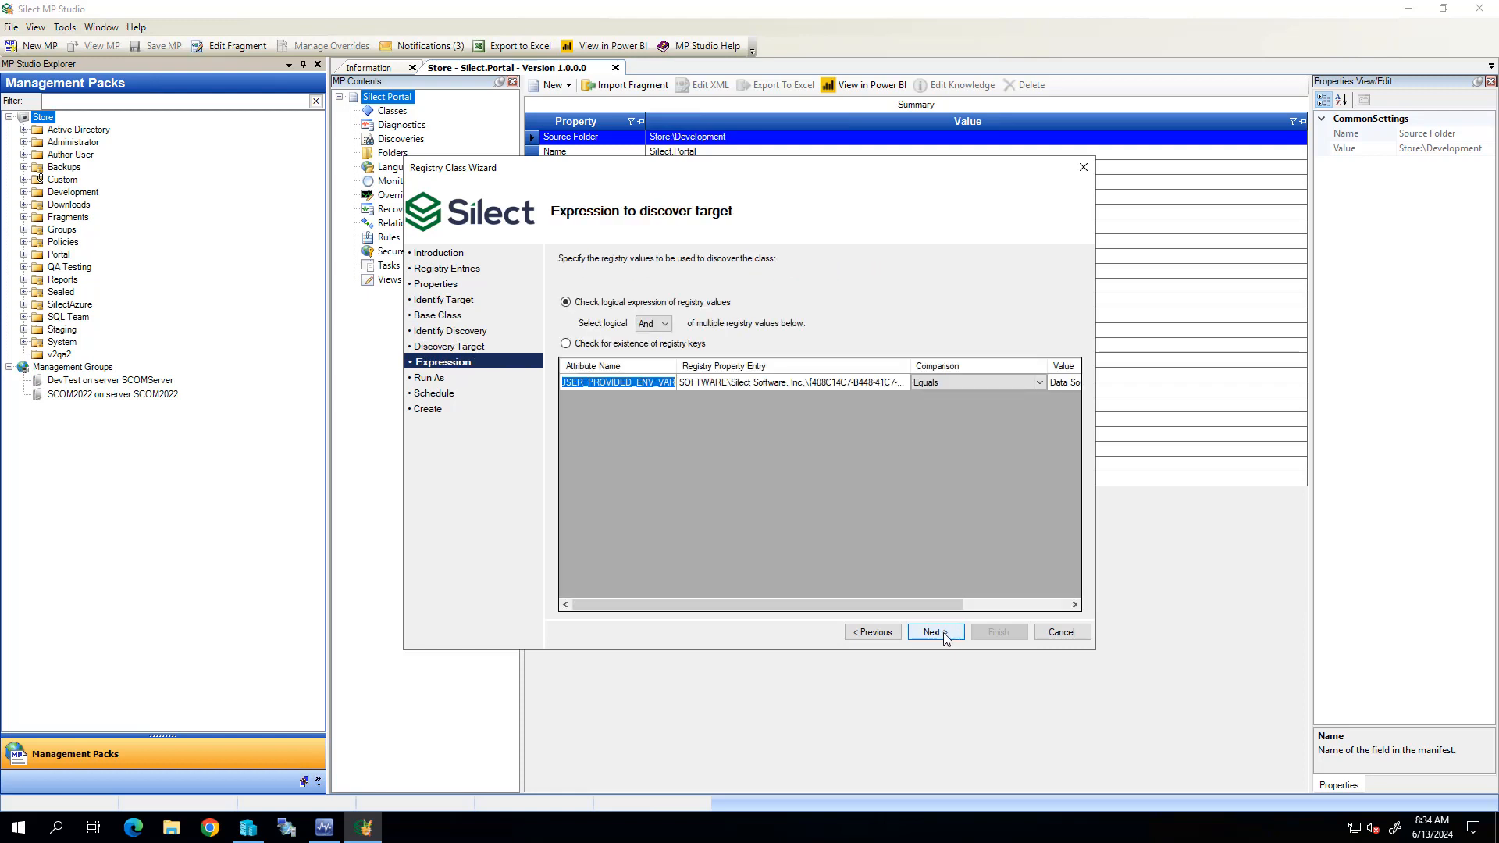
click(940, 634)
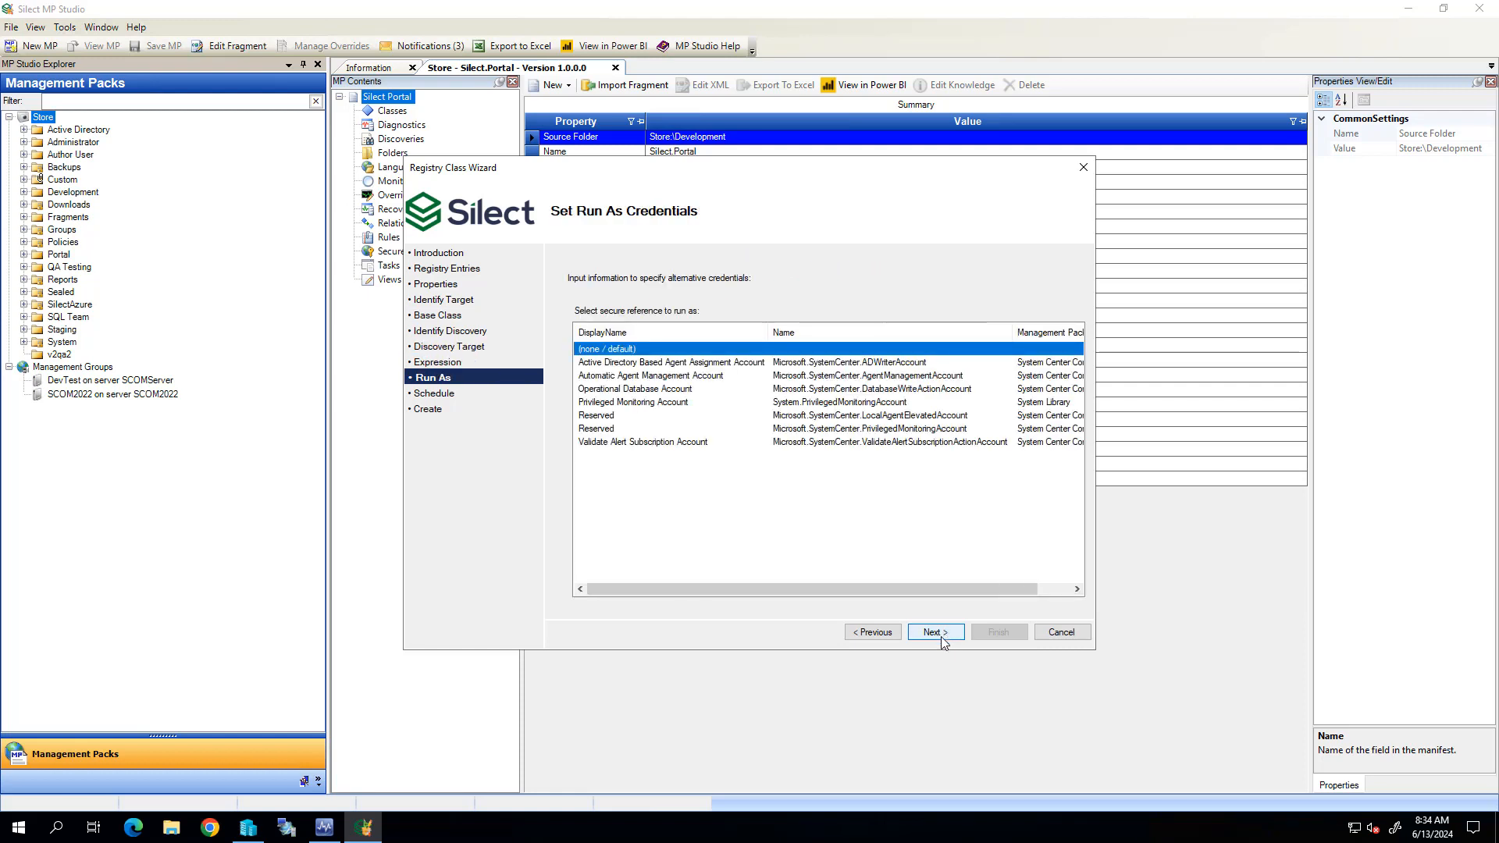
click(943, 633)
click(942, 631)
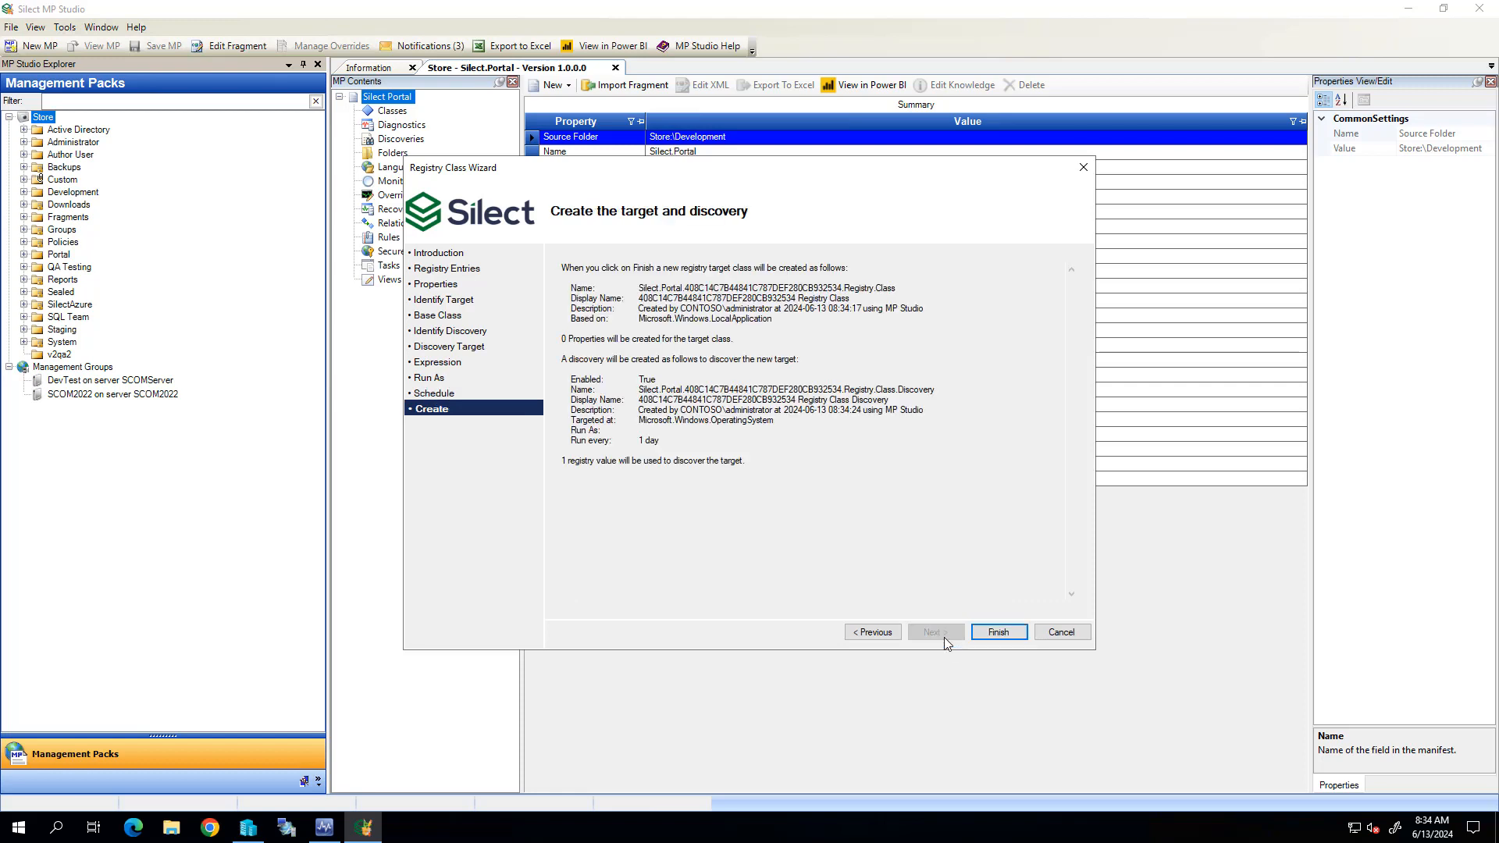
click(998, 631)
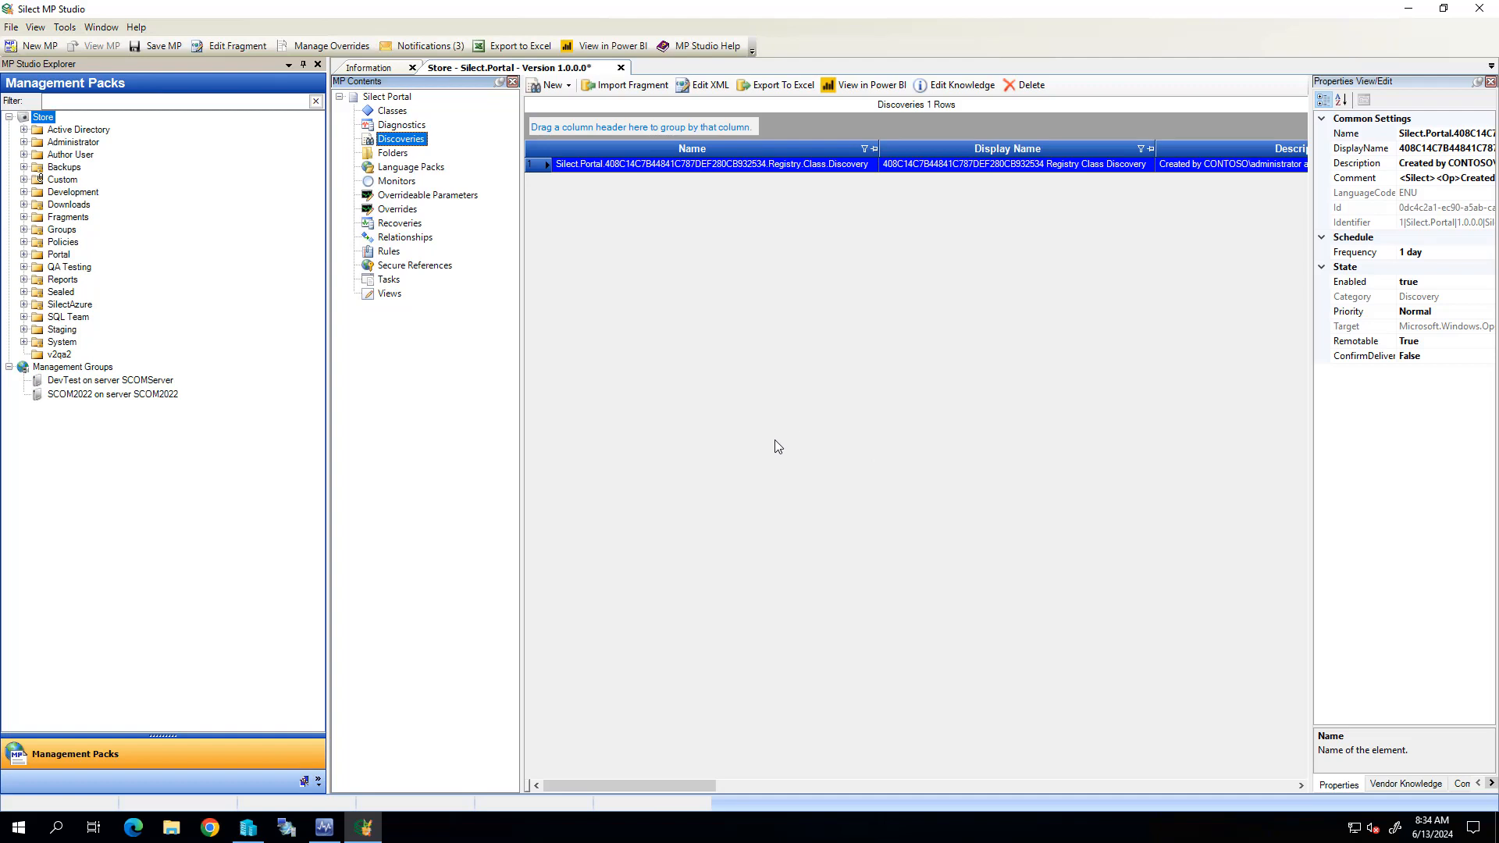
Step: Start a new Windows service monitor using the service list from computer Portal and choose the Silect Operations Portal service
click(406, 184)
right_click(406, 185)
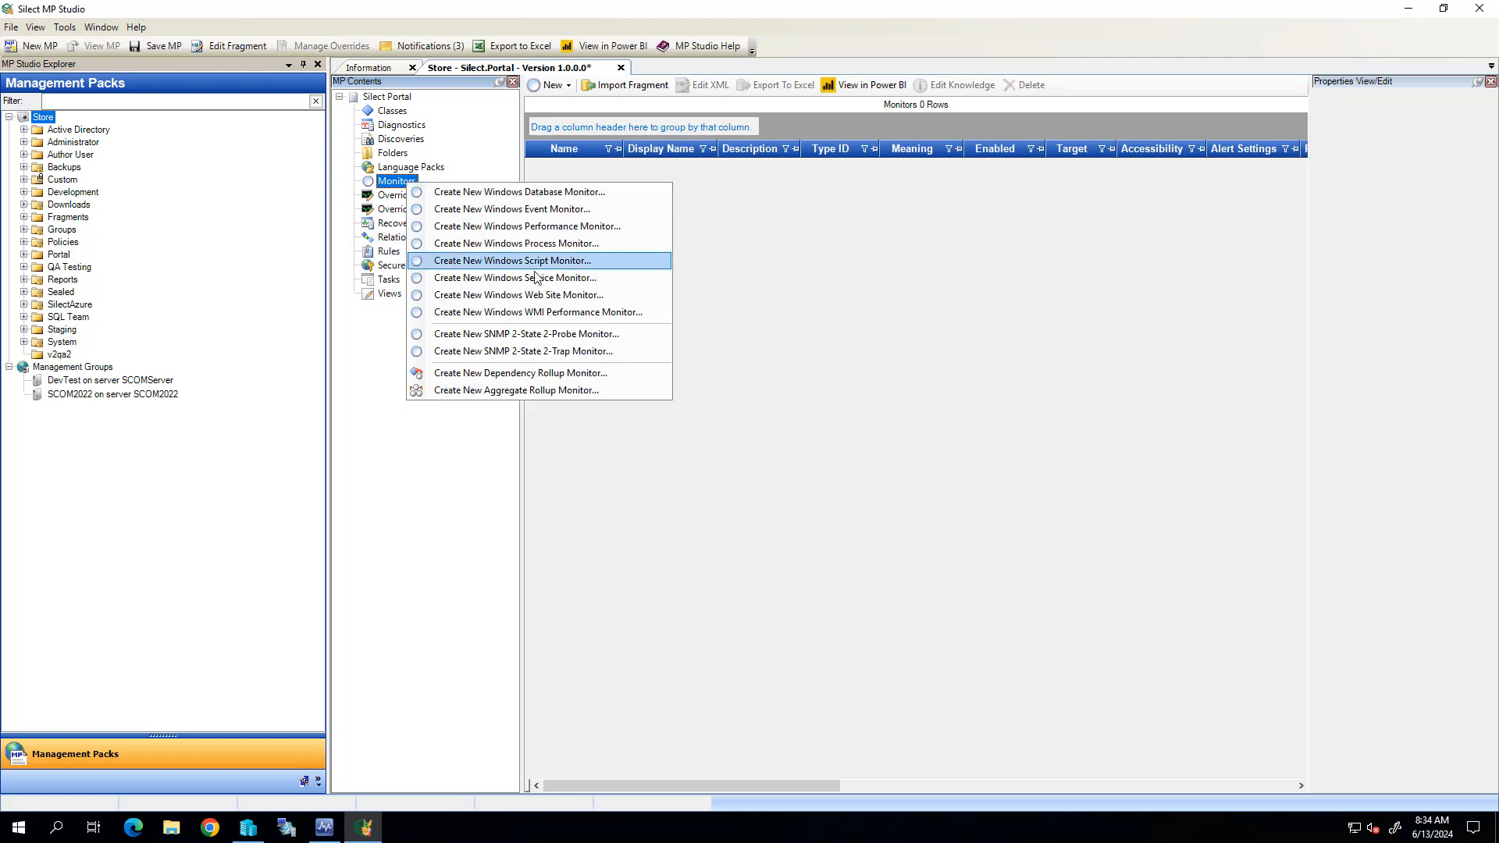
click(567, 279)
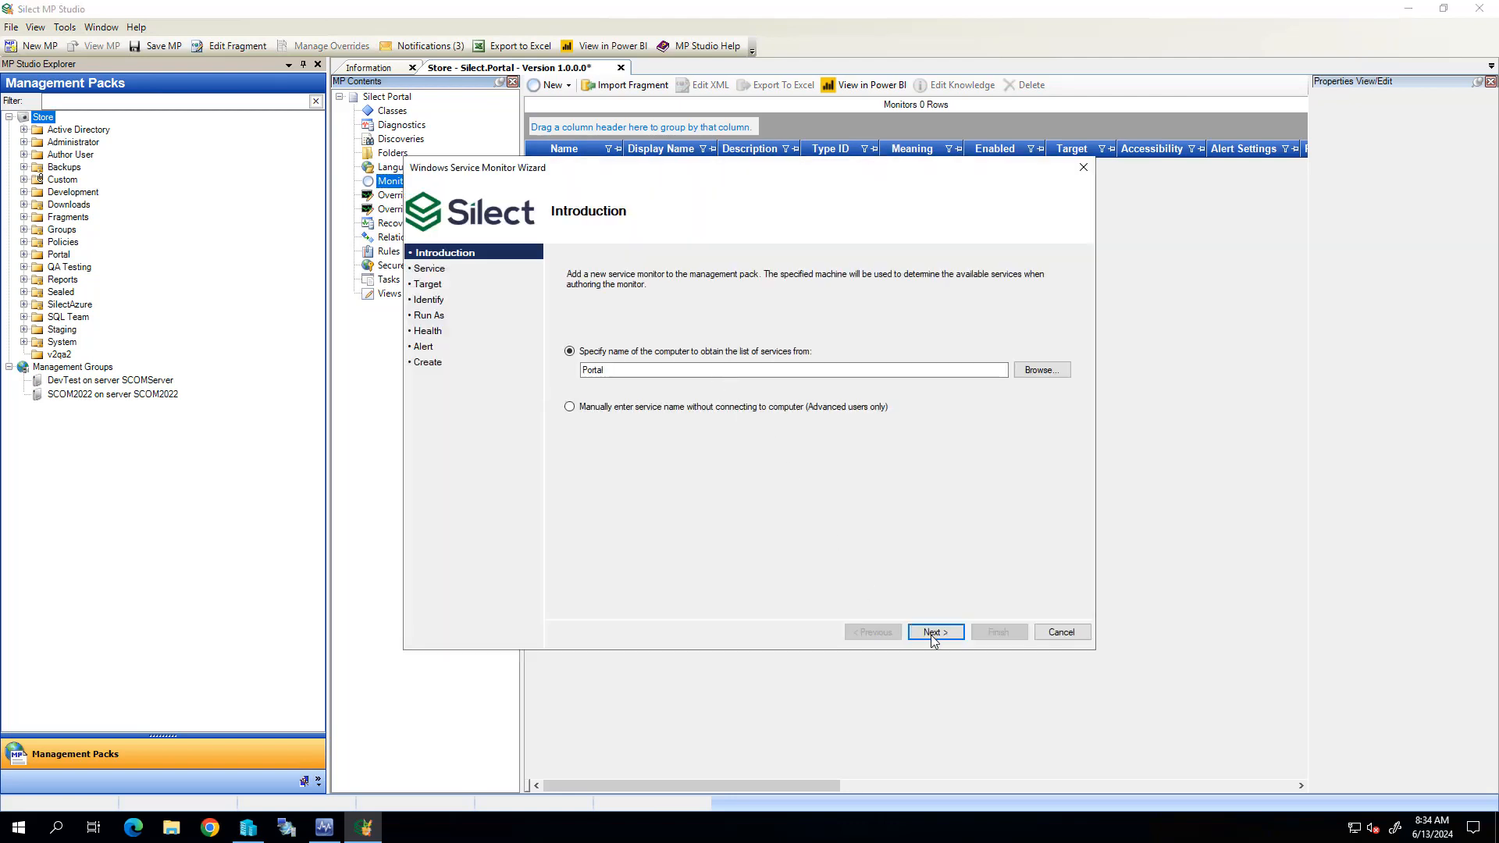
click(936, 632)
click(650, 289)
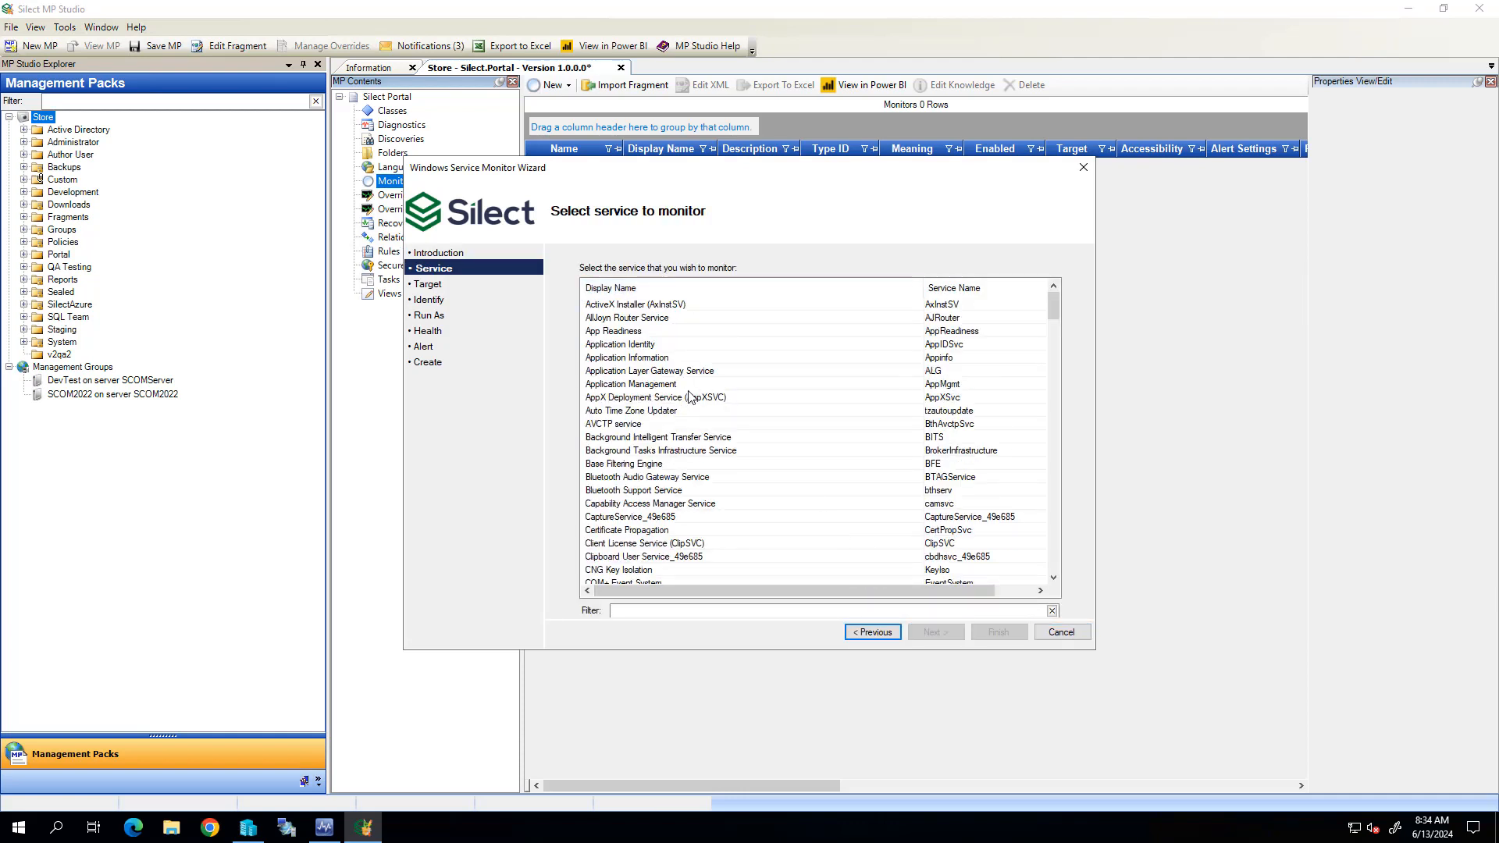
scroll(1056, 564, down, 20)
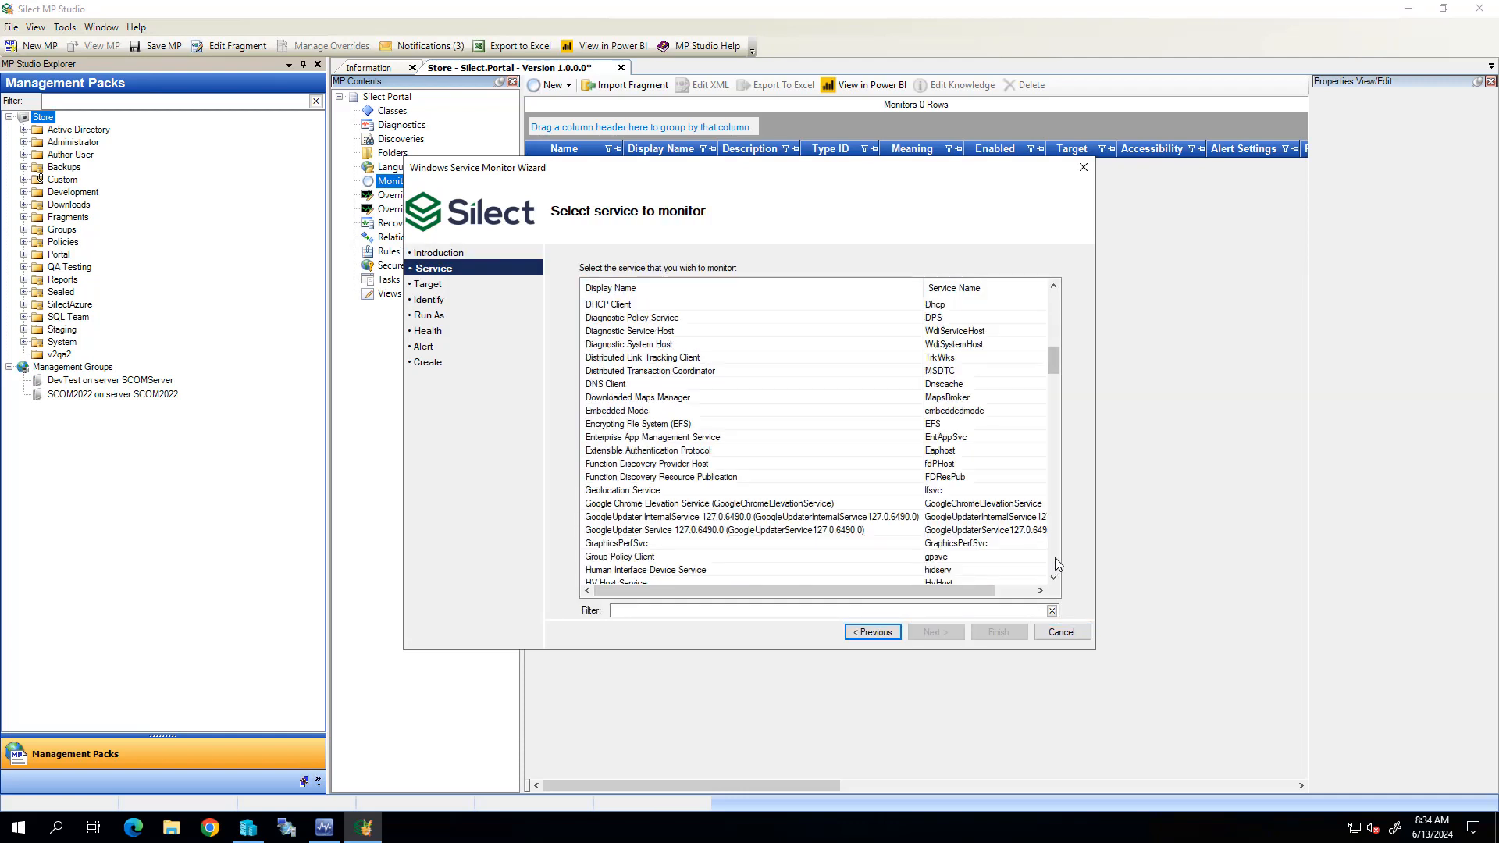
scroll(1055, 557, down, 7)
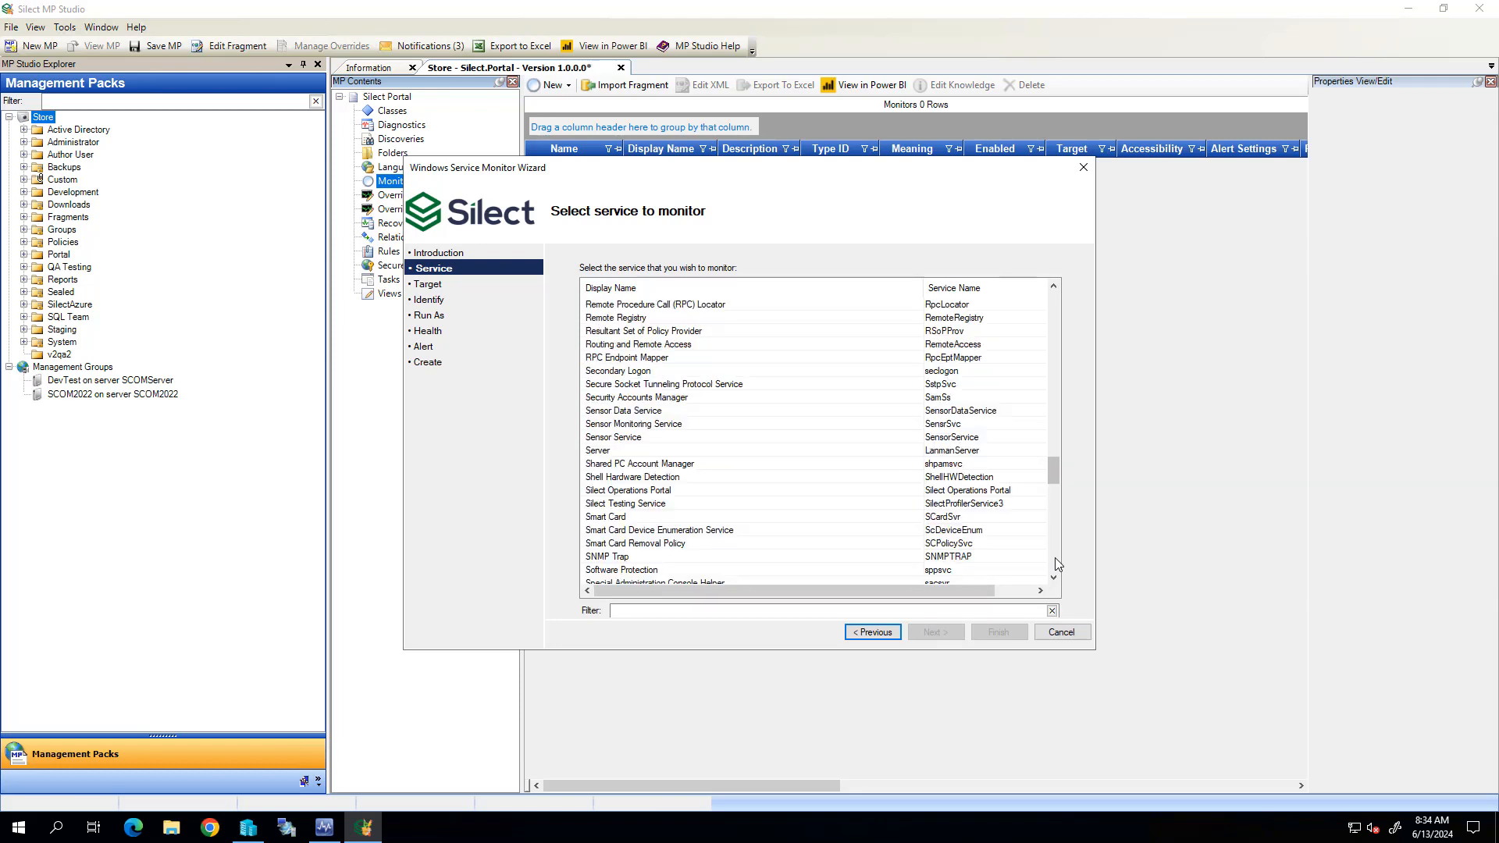
click(633, 503)
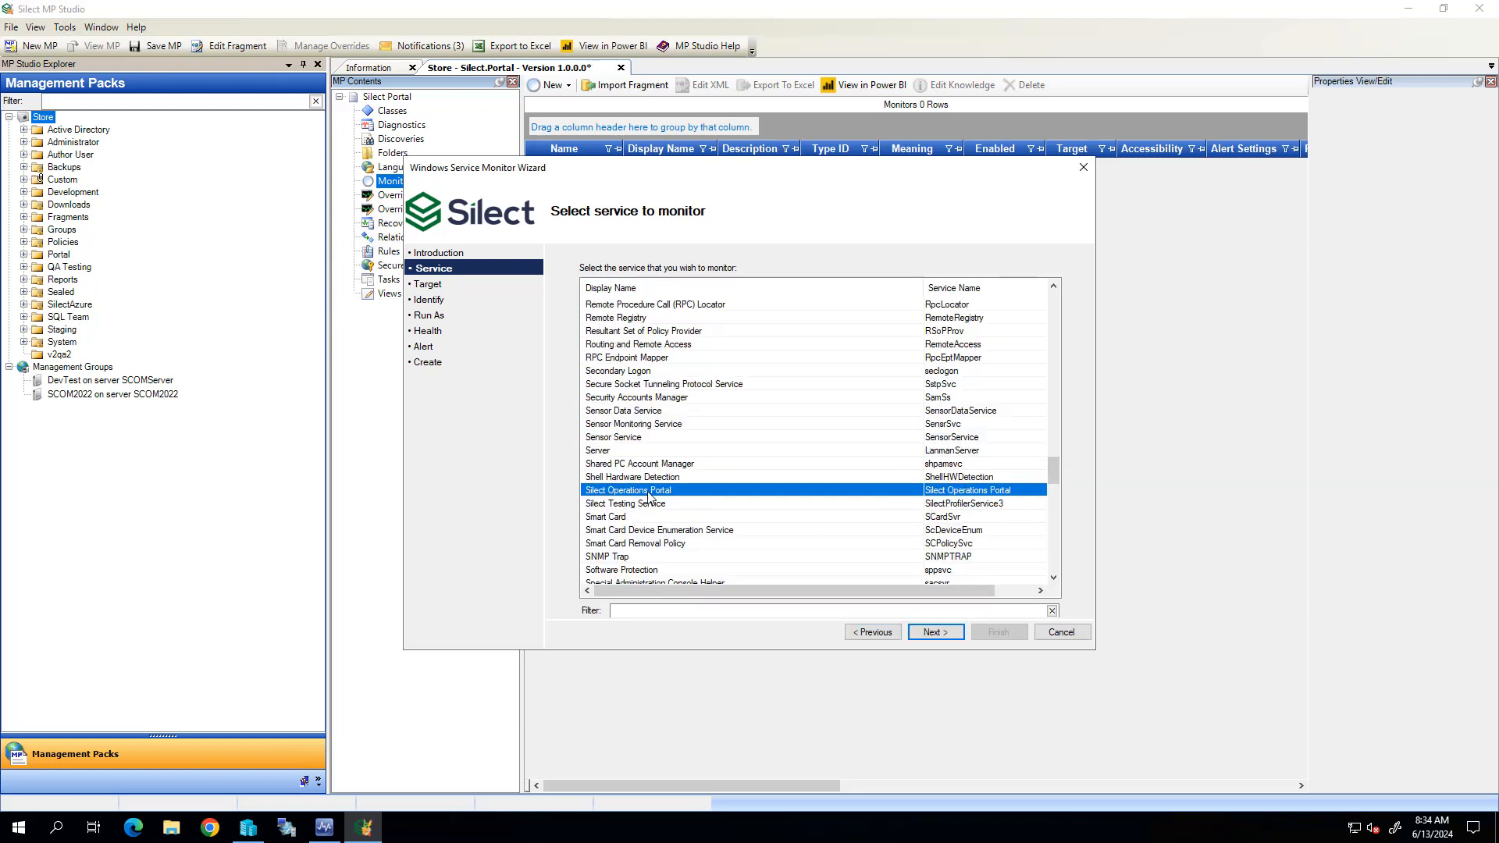
click(934, 634)
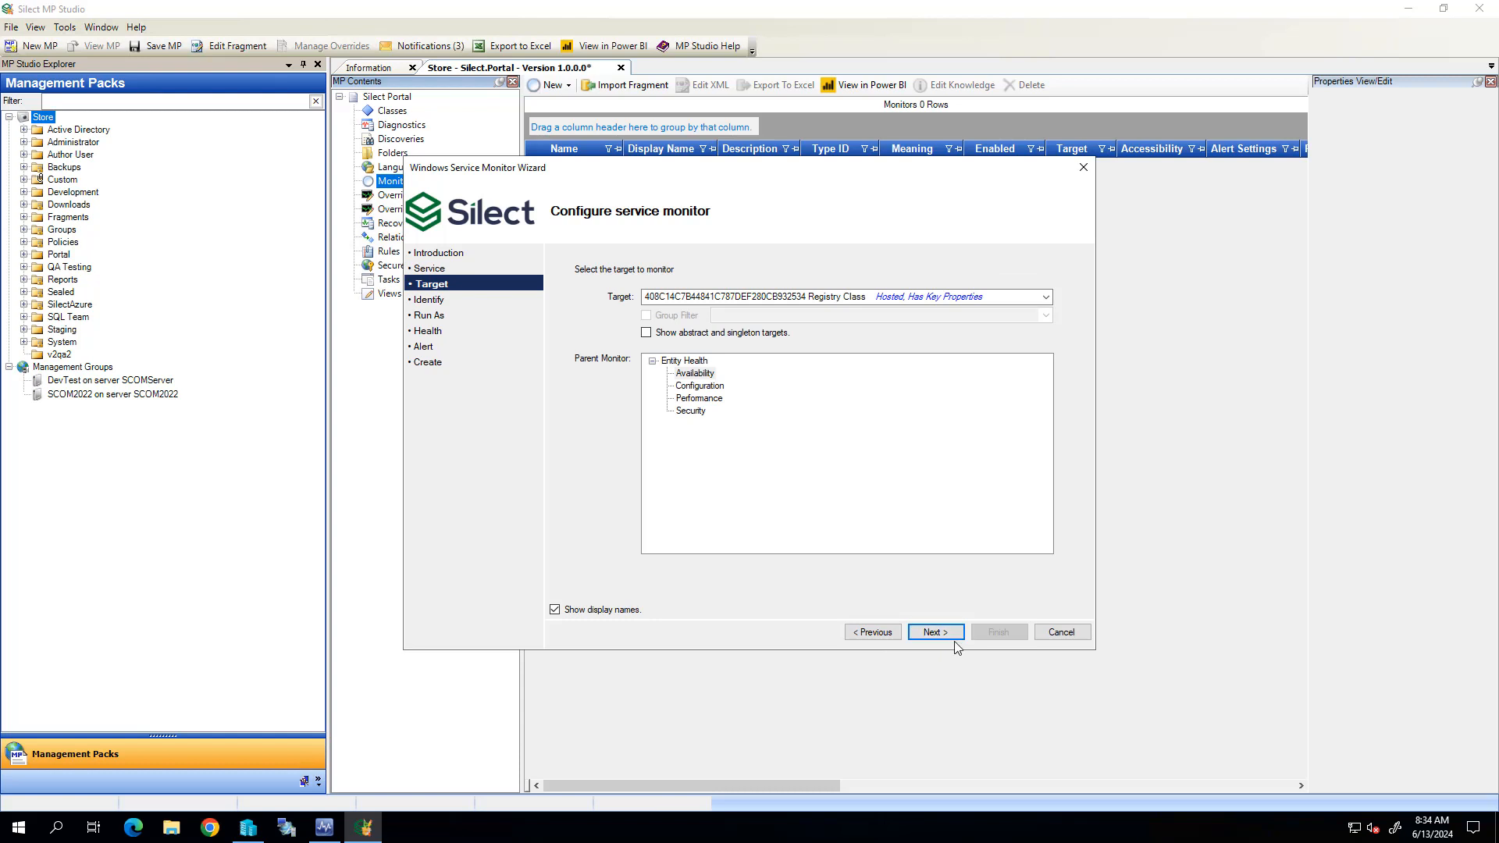
Step: Create the service monitor on the registry class under Availability, with default health states and auto-resolving alerts generated on Warning
click(937, 634)
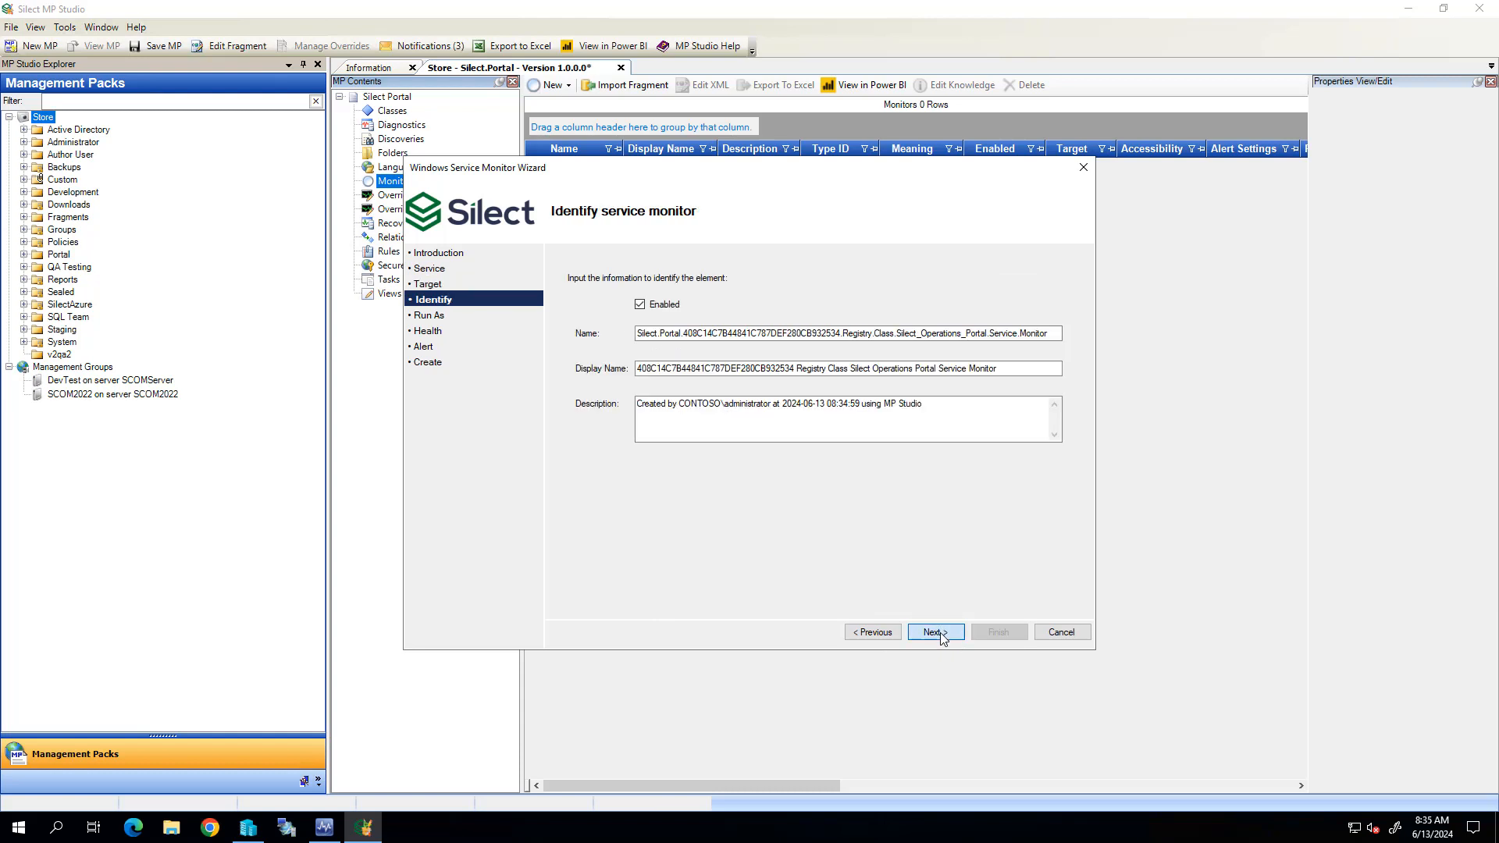
click(940, 633)
click(942, 636)
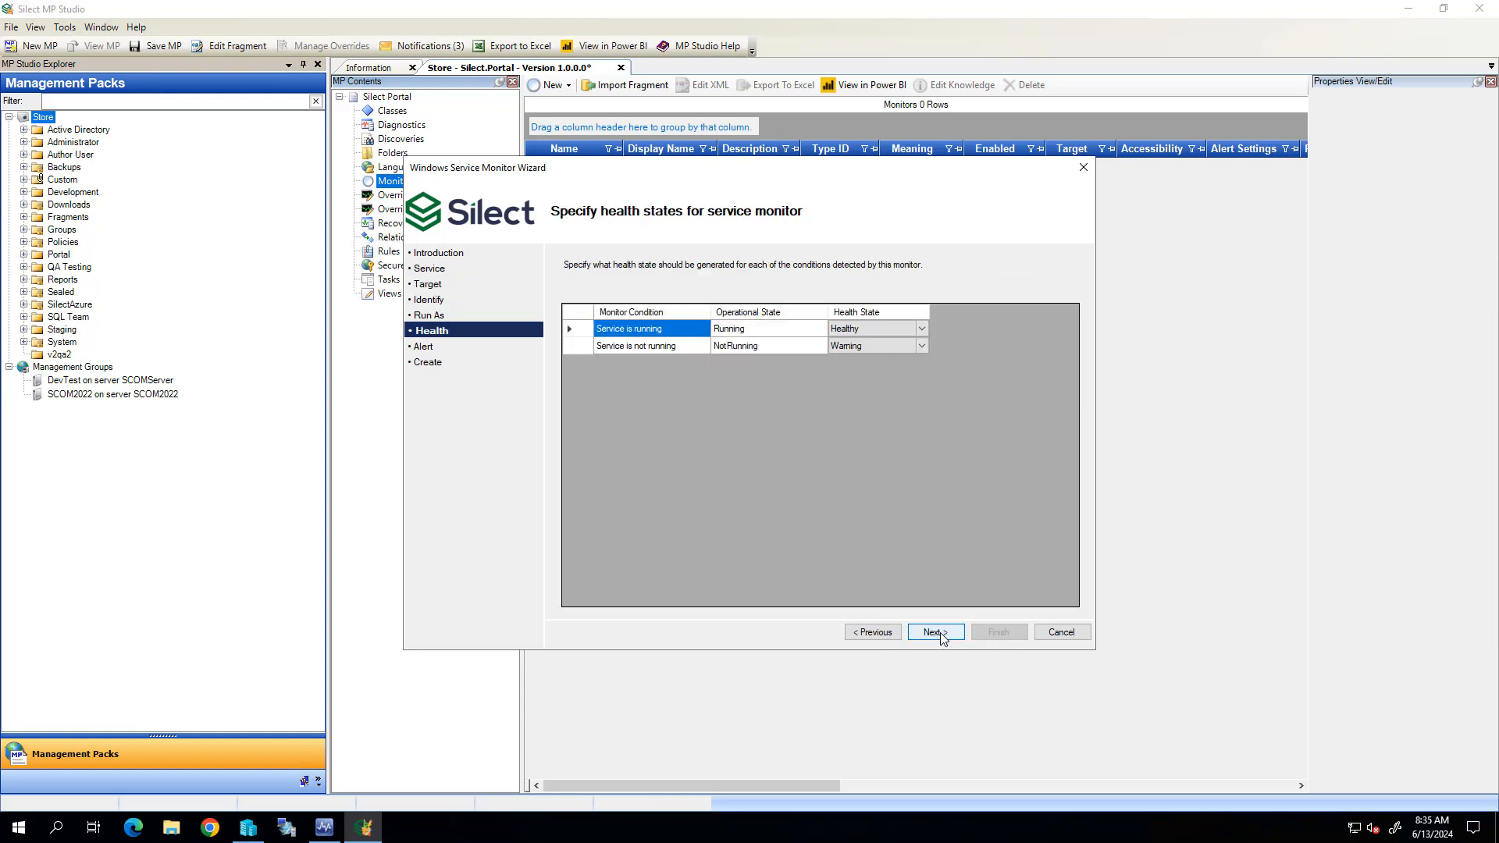
click(940, 635)
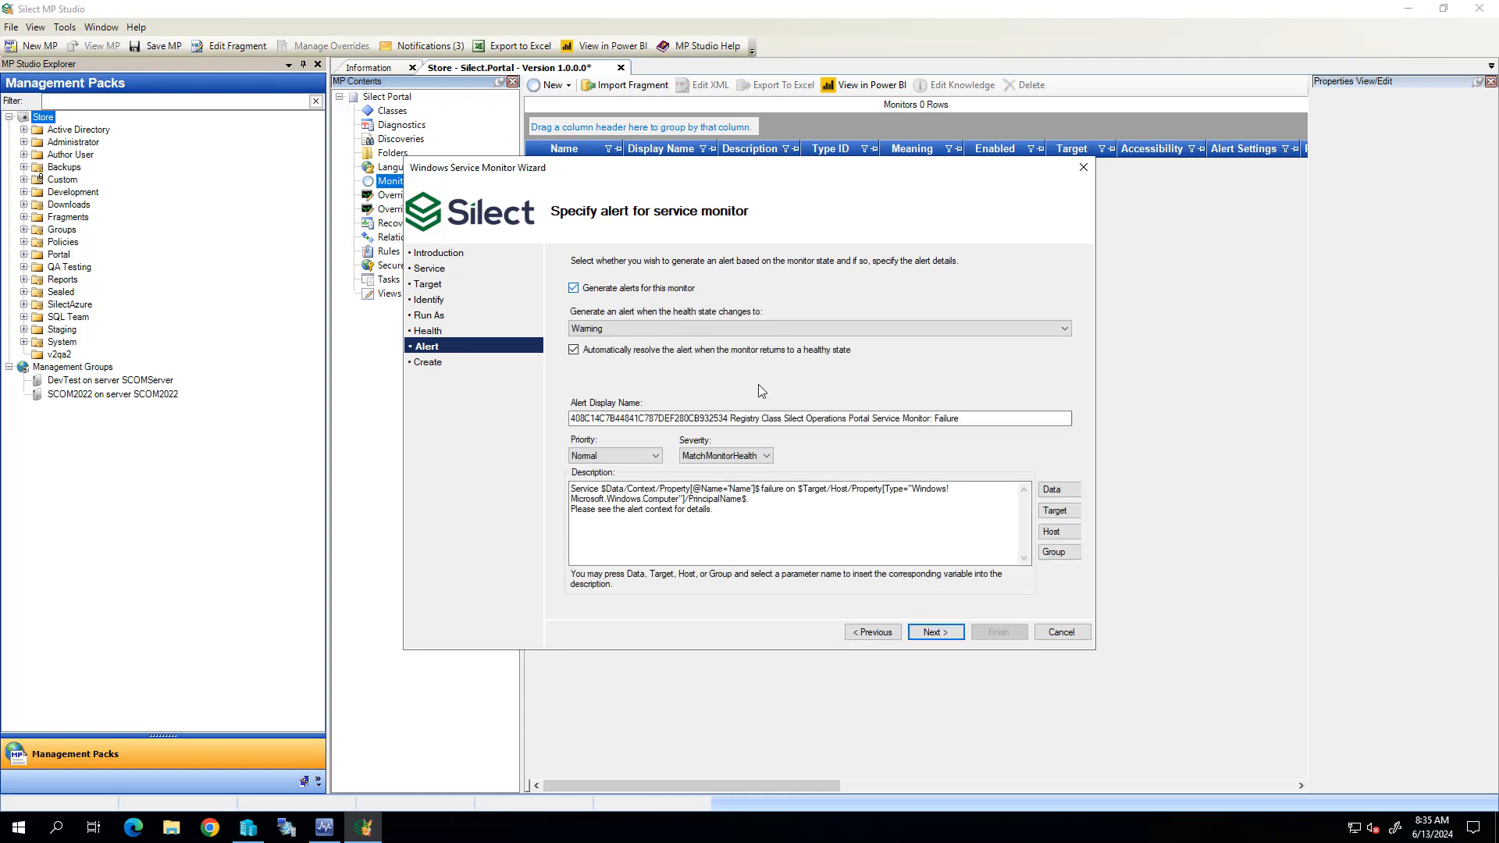
click(939, 633)
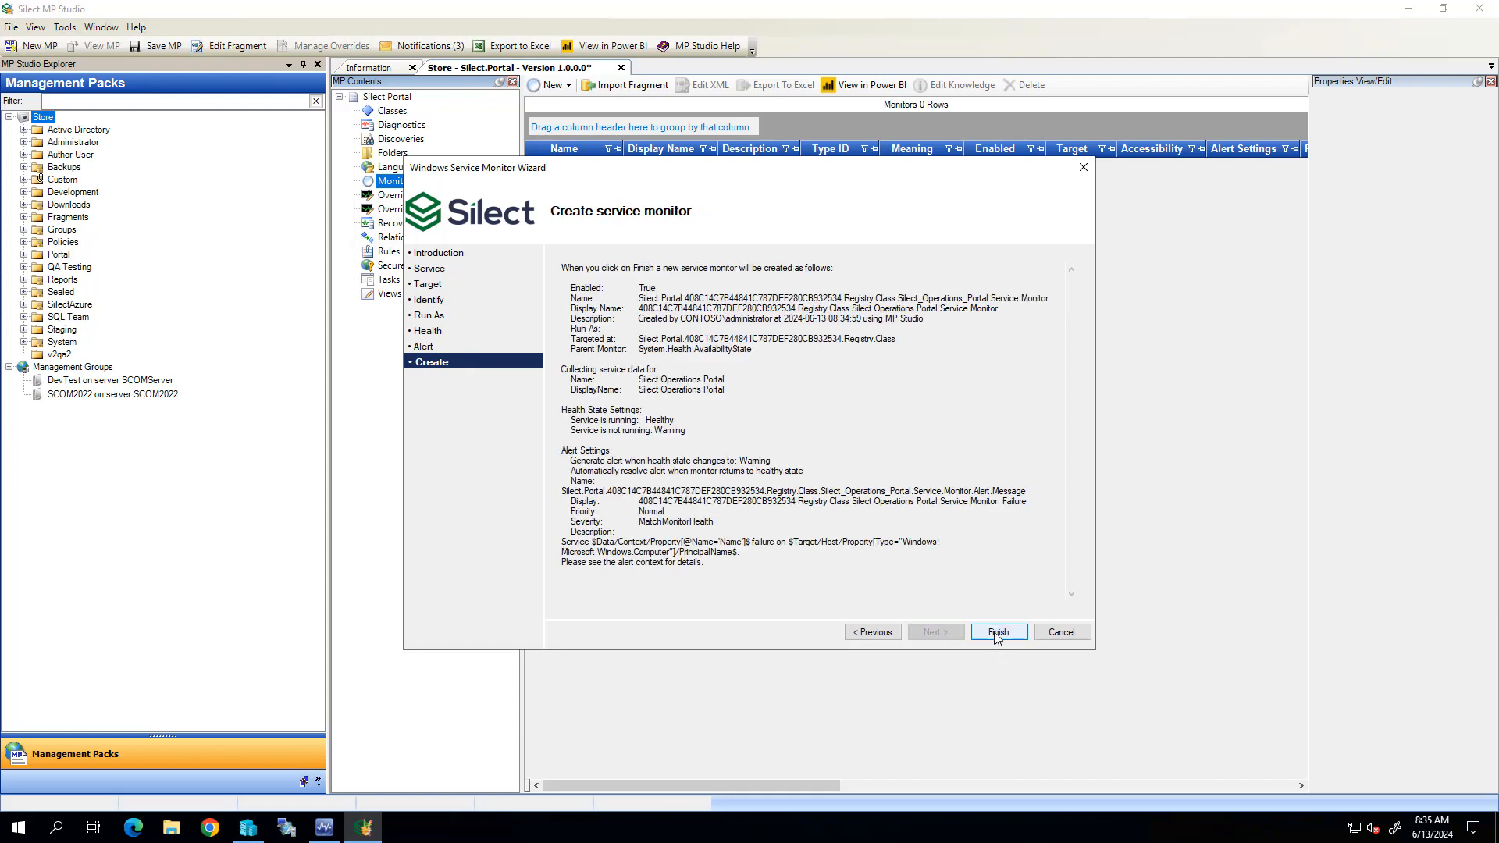
click(996, 633)
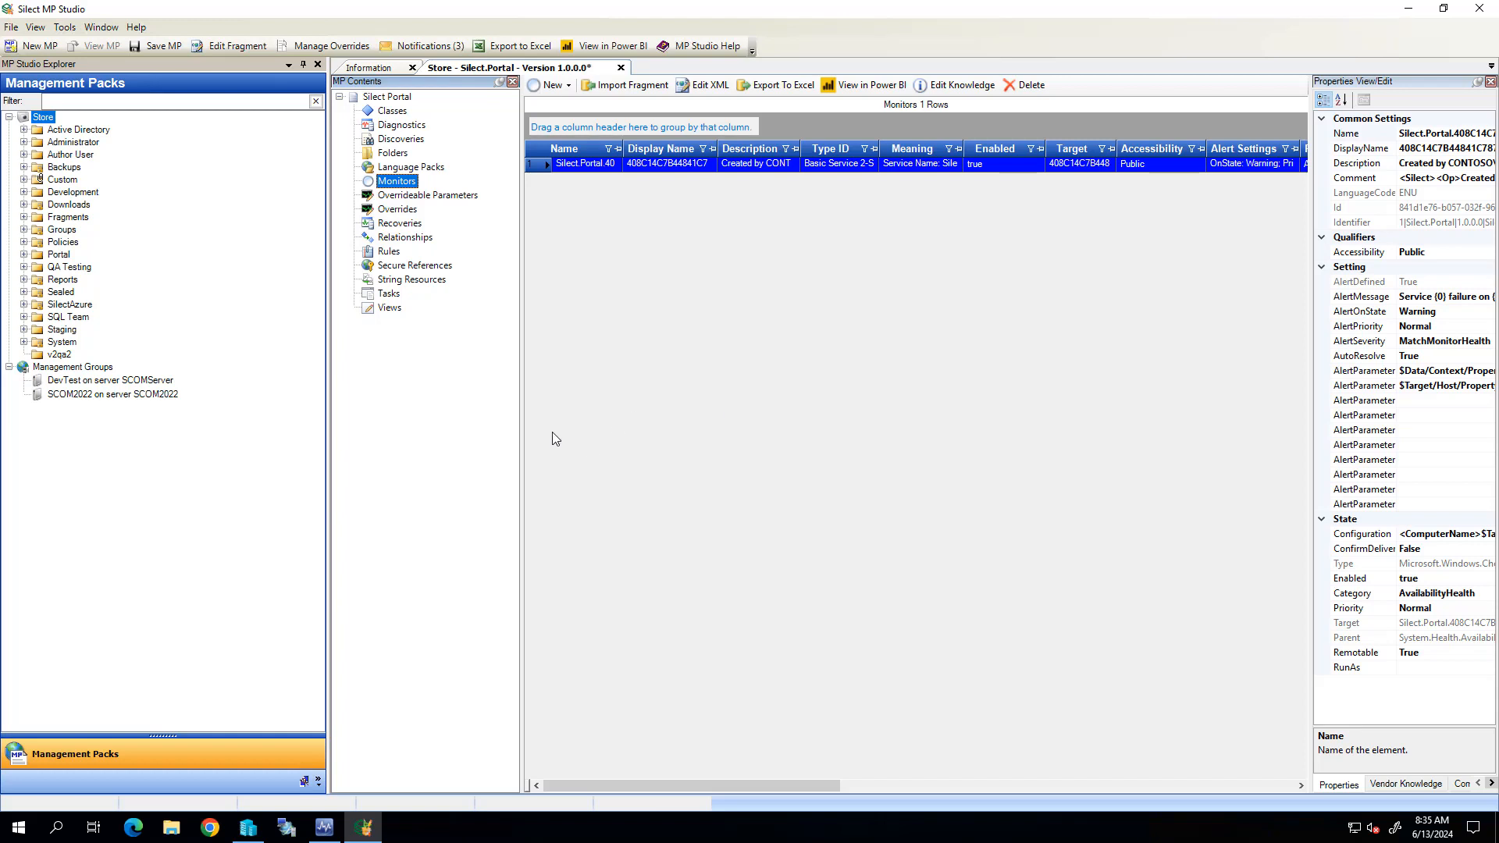
Step: Save the Silect.Portal management pack with its new discovery and service monitor, keeping the default version description
click(160, 49)
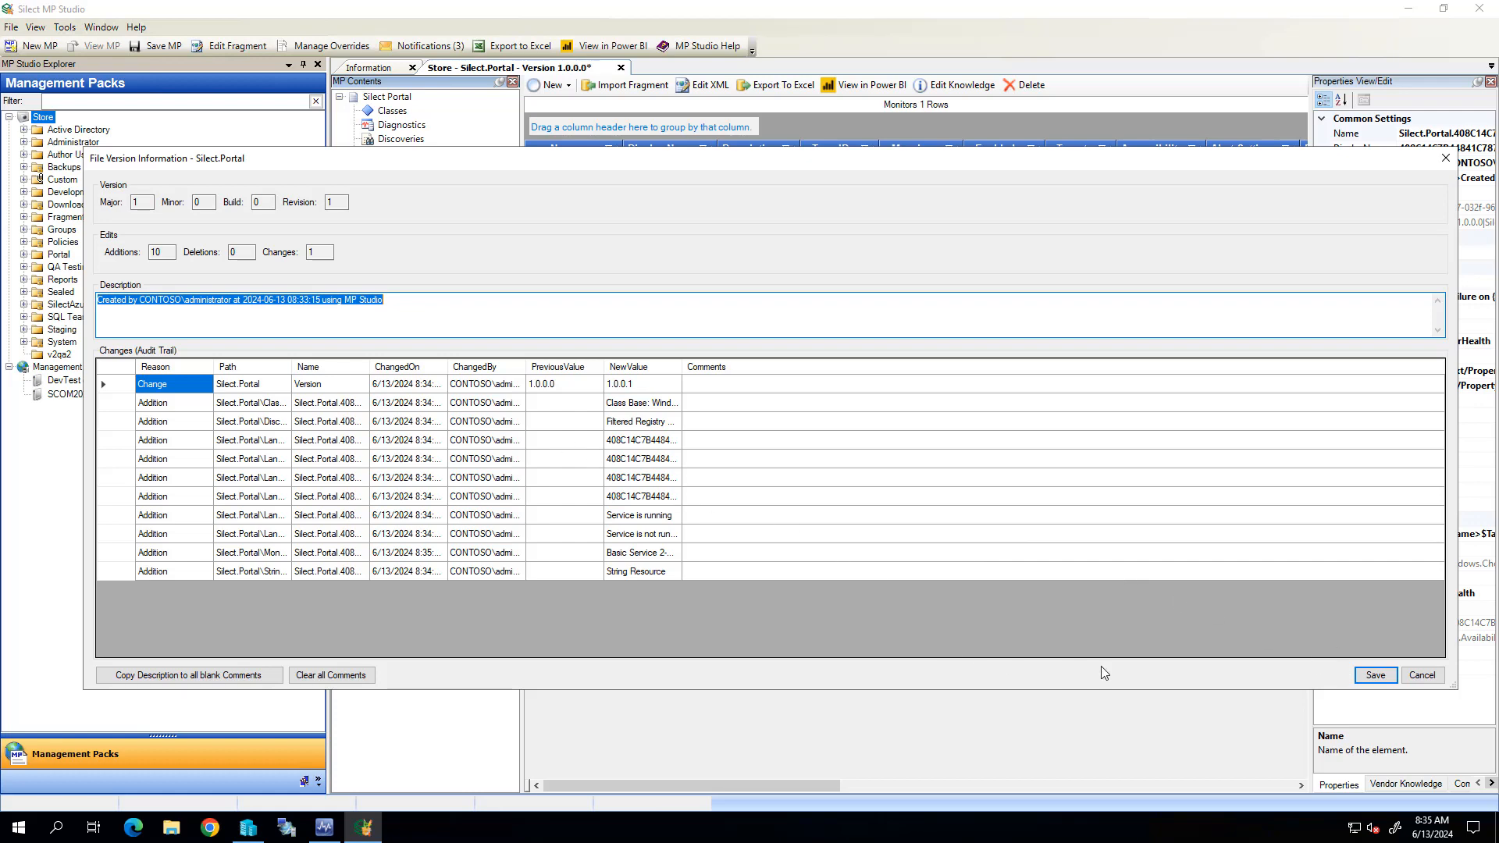
click(1375, 676)
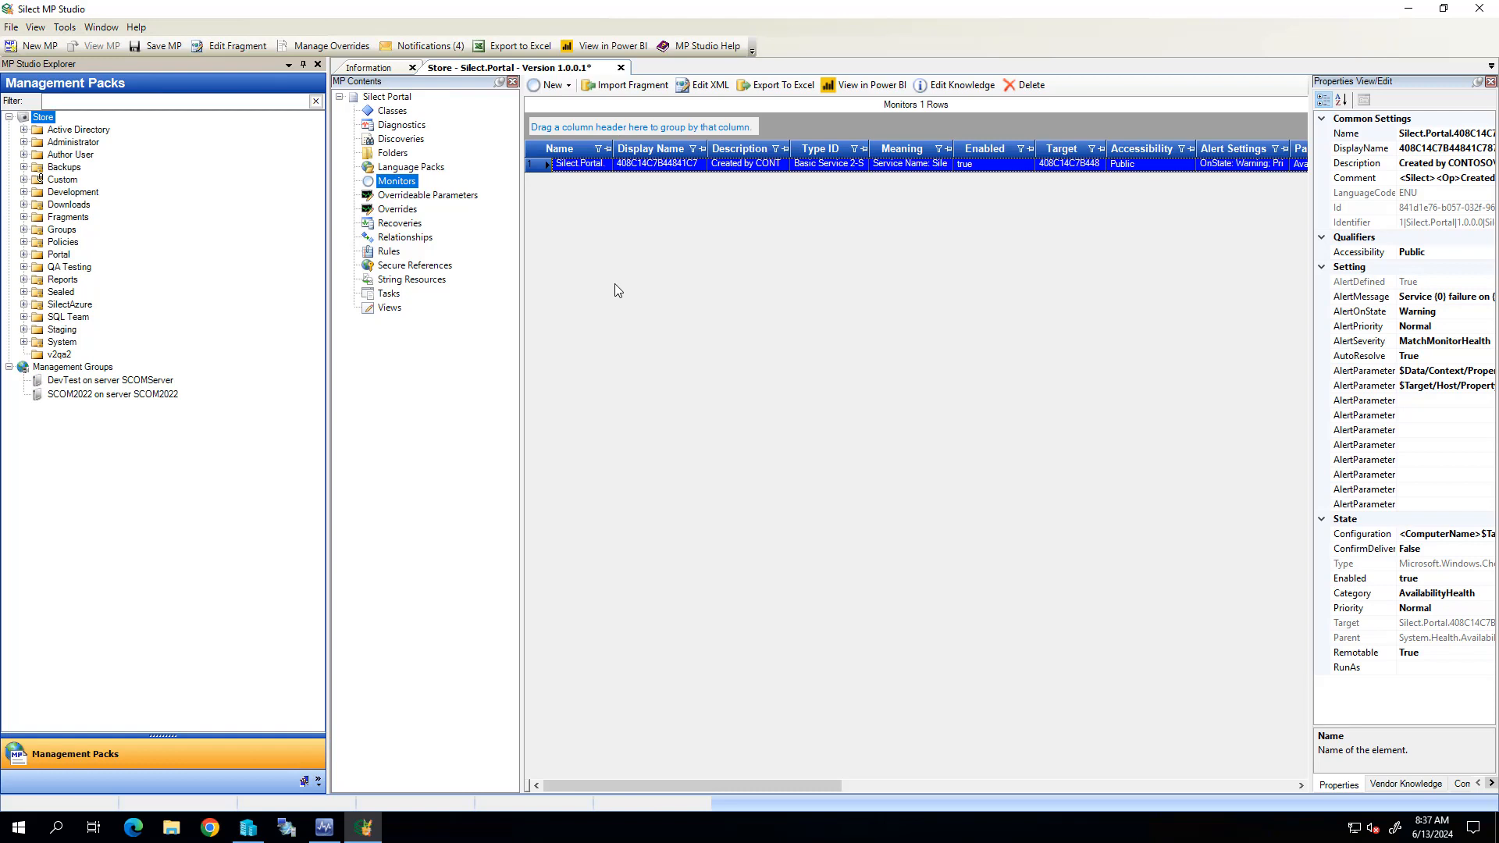
Step: Search the fragments for "process" and import Monitor.Process.mpx into the Silect.Portal pack with process name portal.exe and the existing parameter values
click(627, 85)
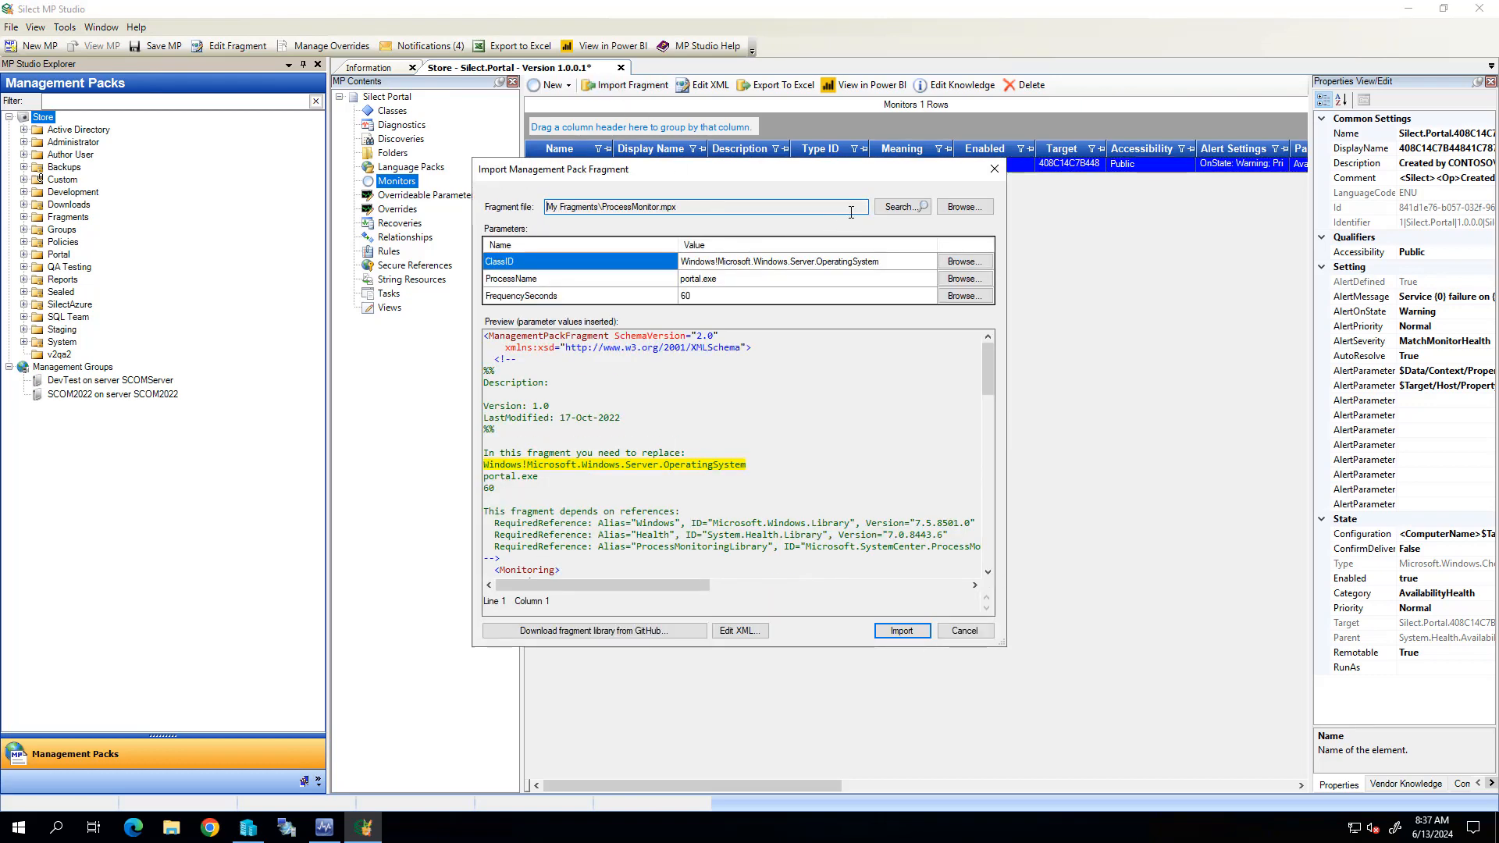
click(902, 207)
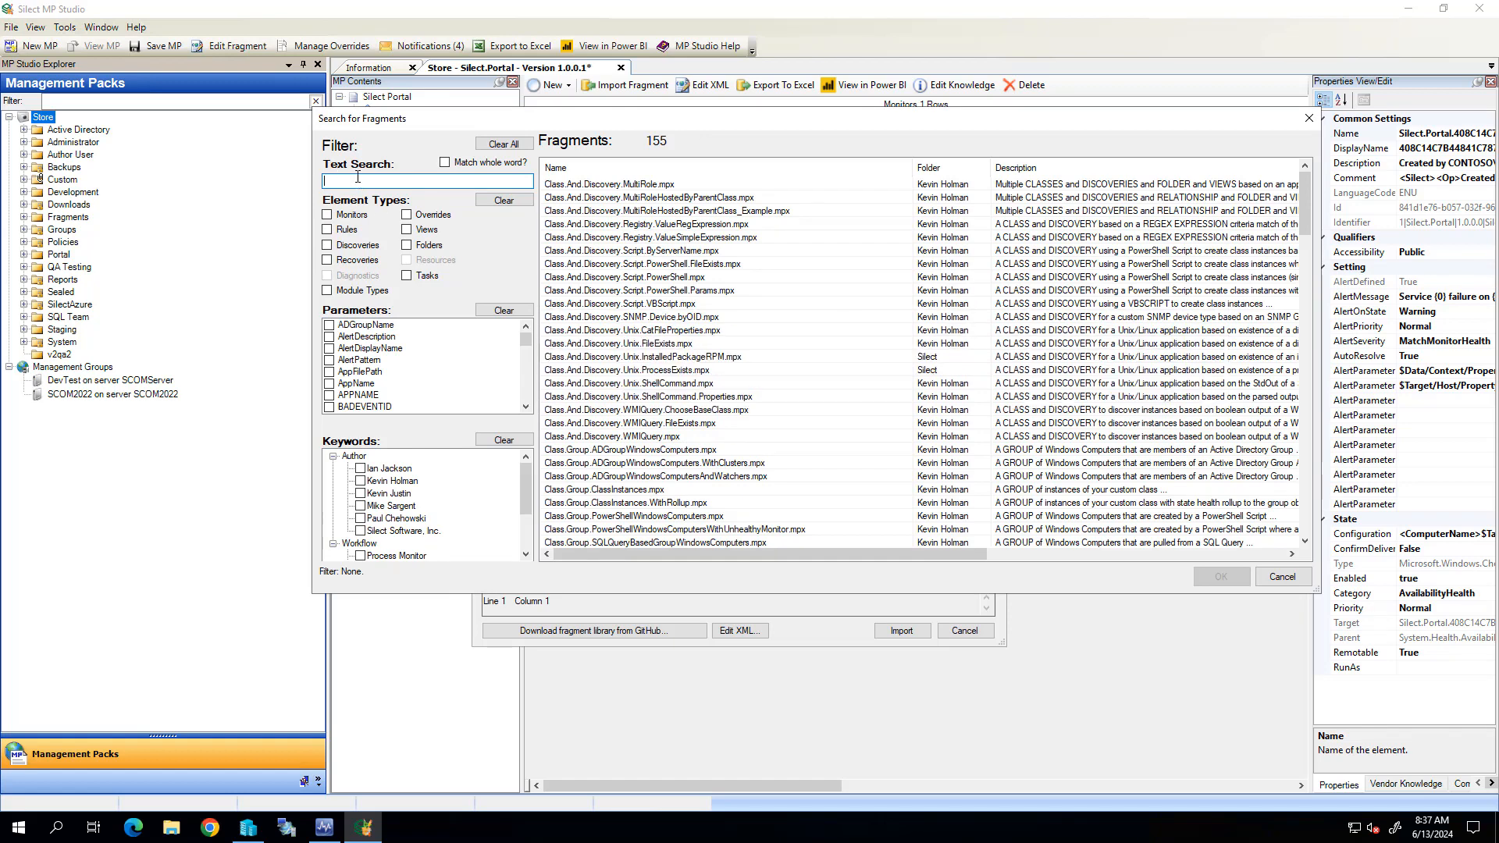
text(process)
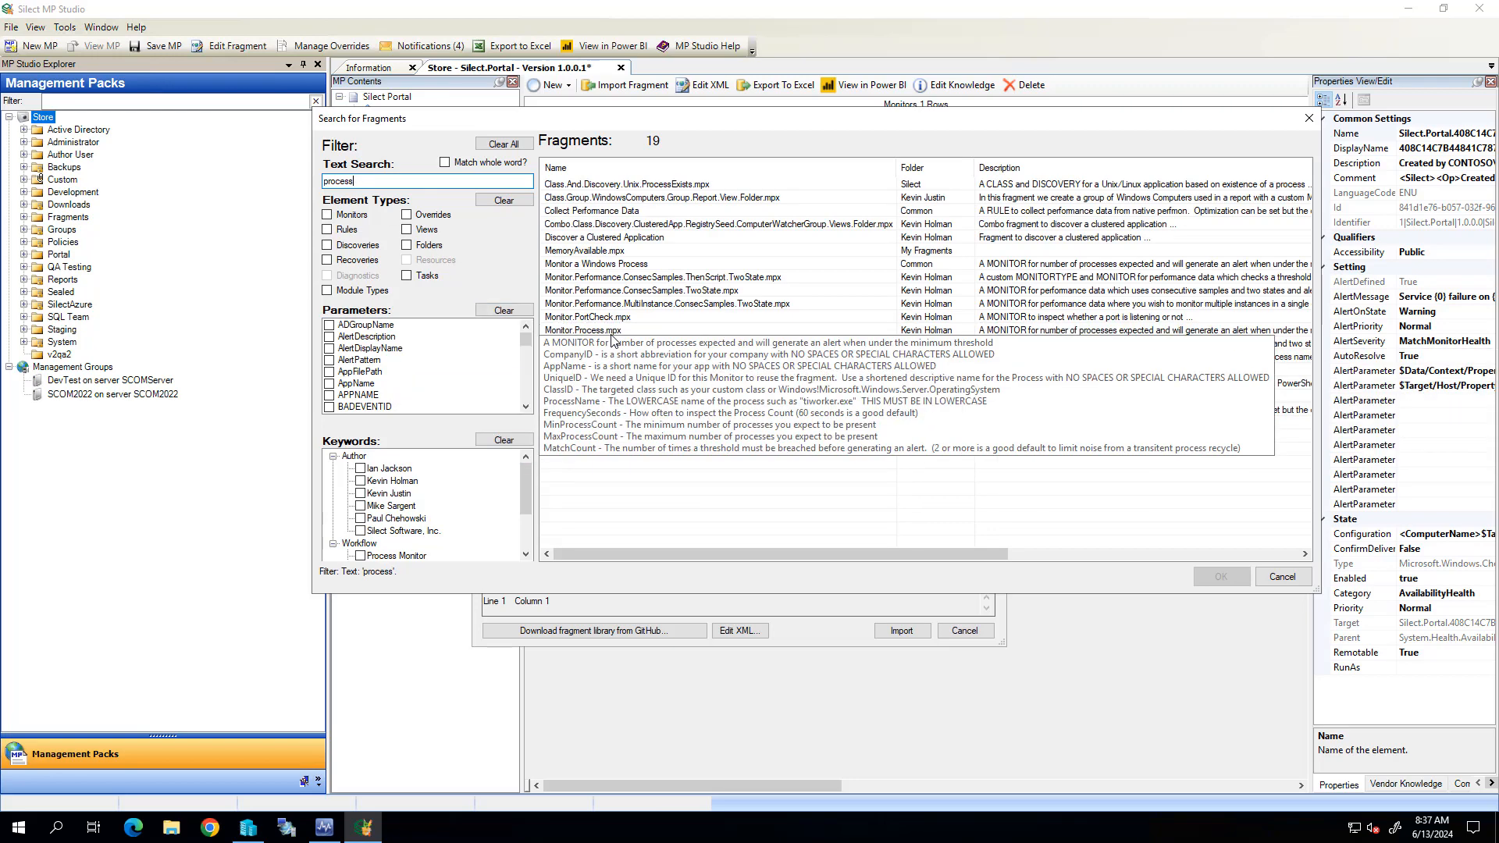
click(614, 331)
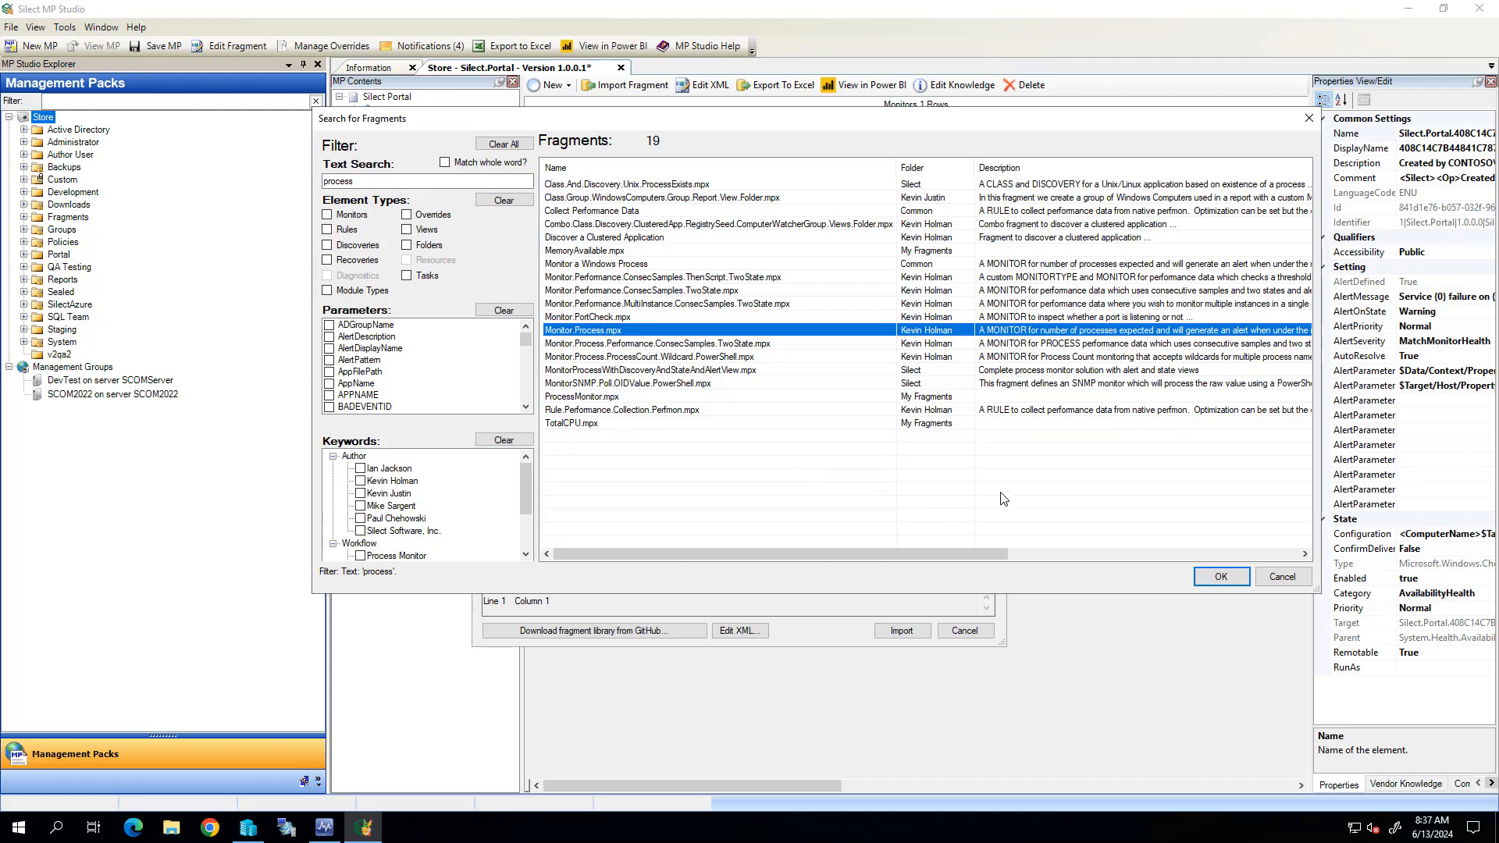
click(1223, 577)
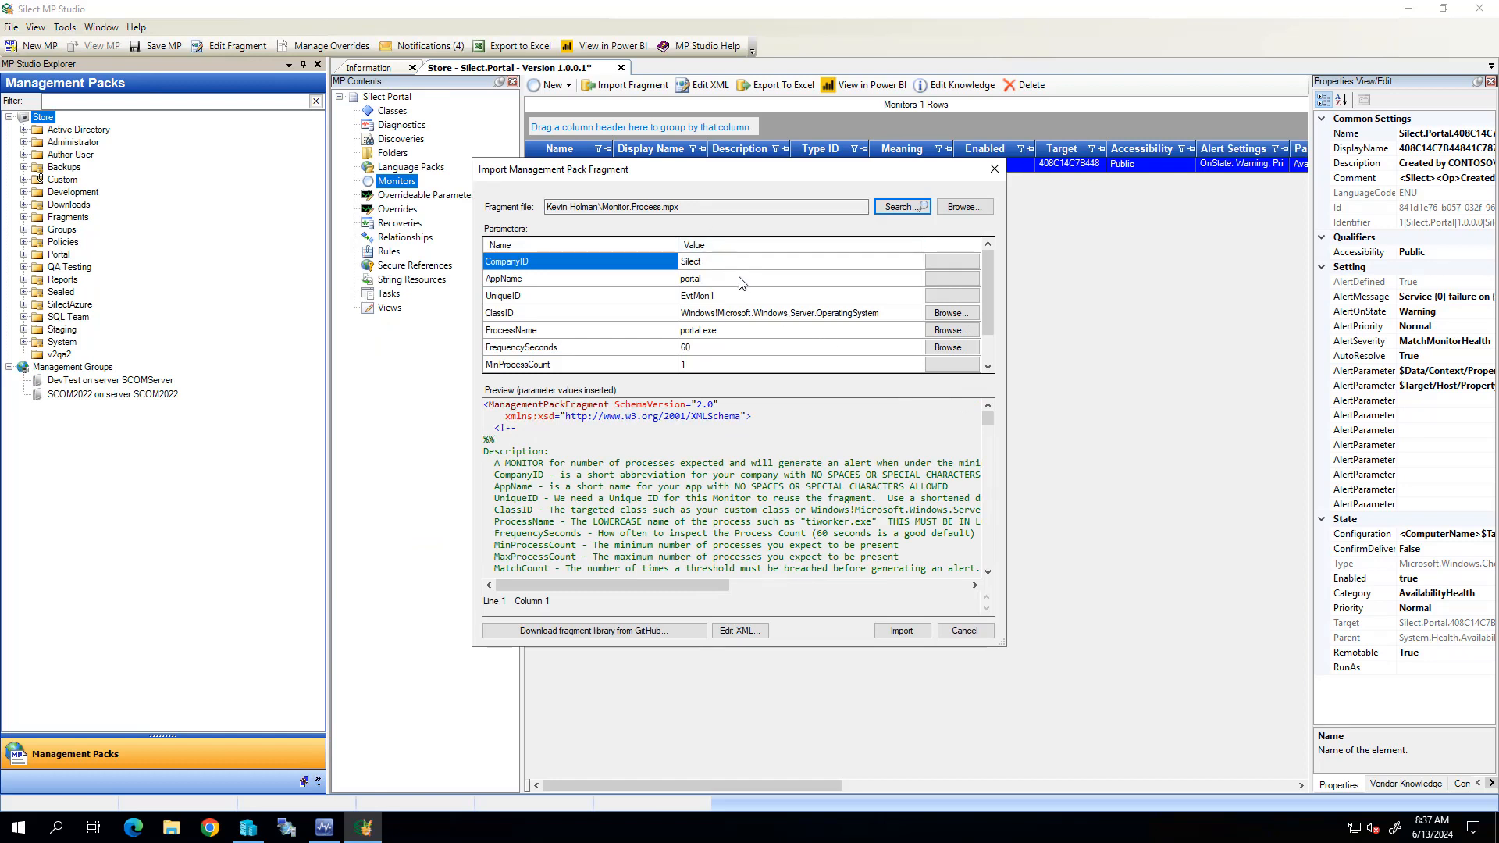
click(757, 331)
click(907, 630)
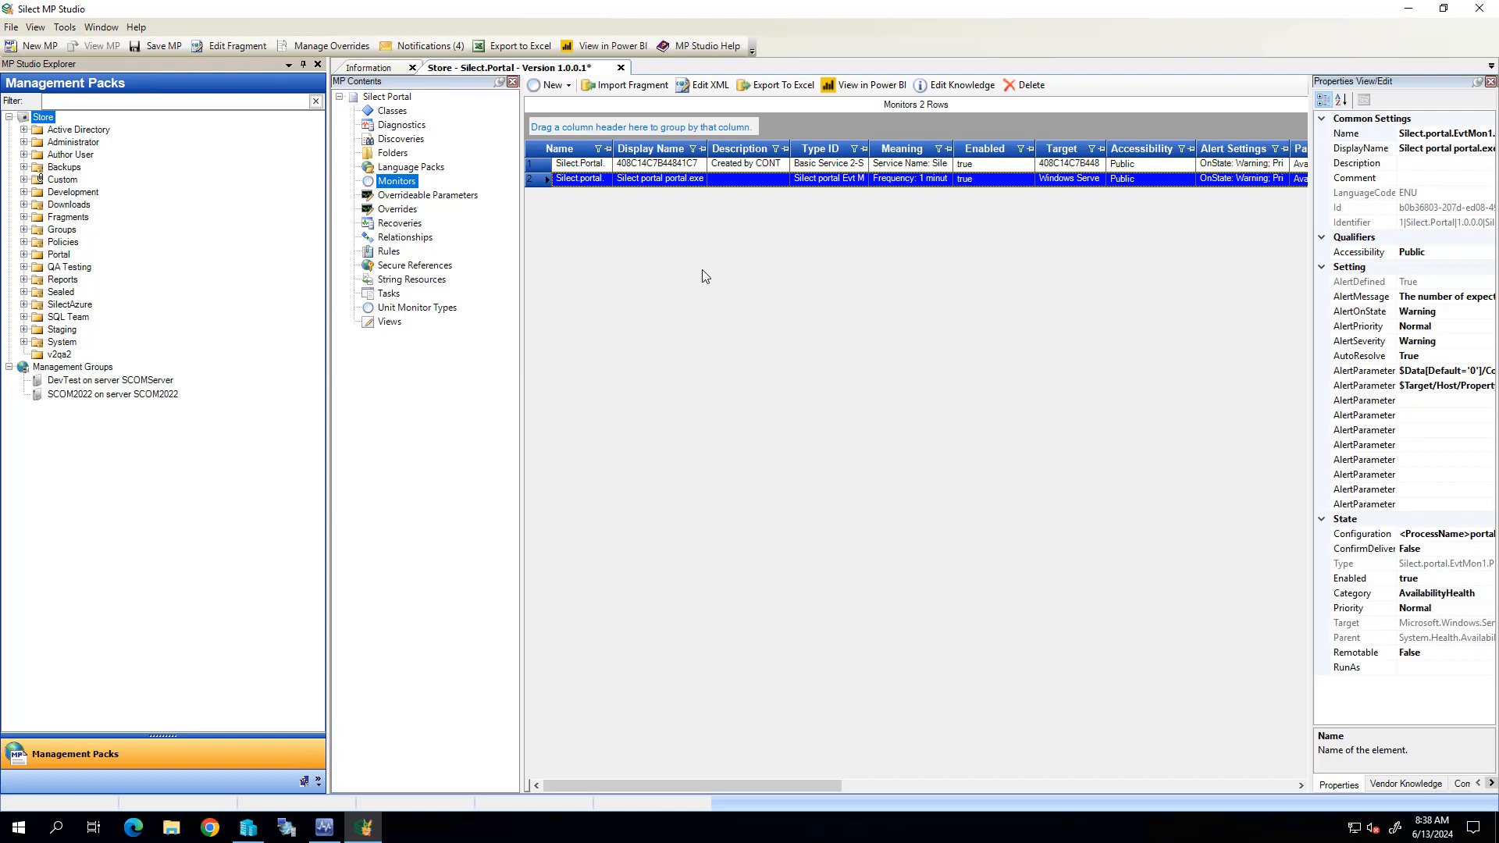
Step: Save the Silect.Portal pack again with the imported process monitor, keeping the default description
click(163, 46)
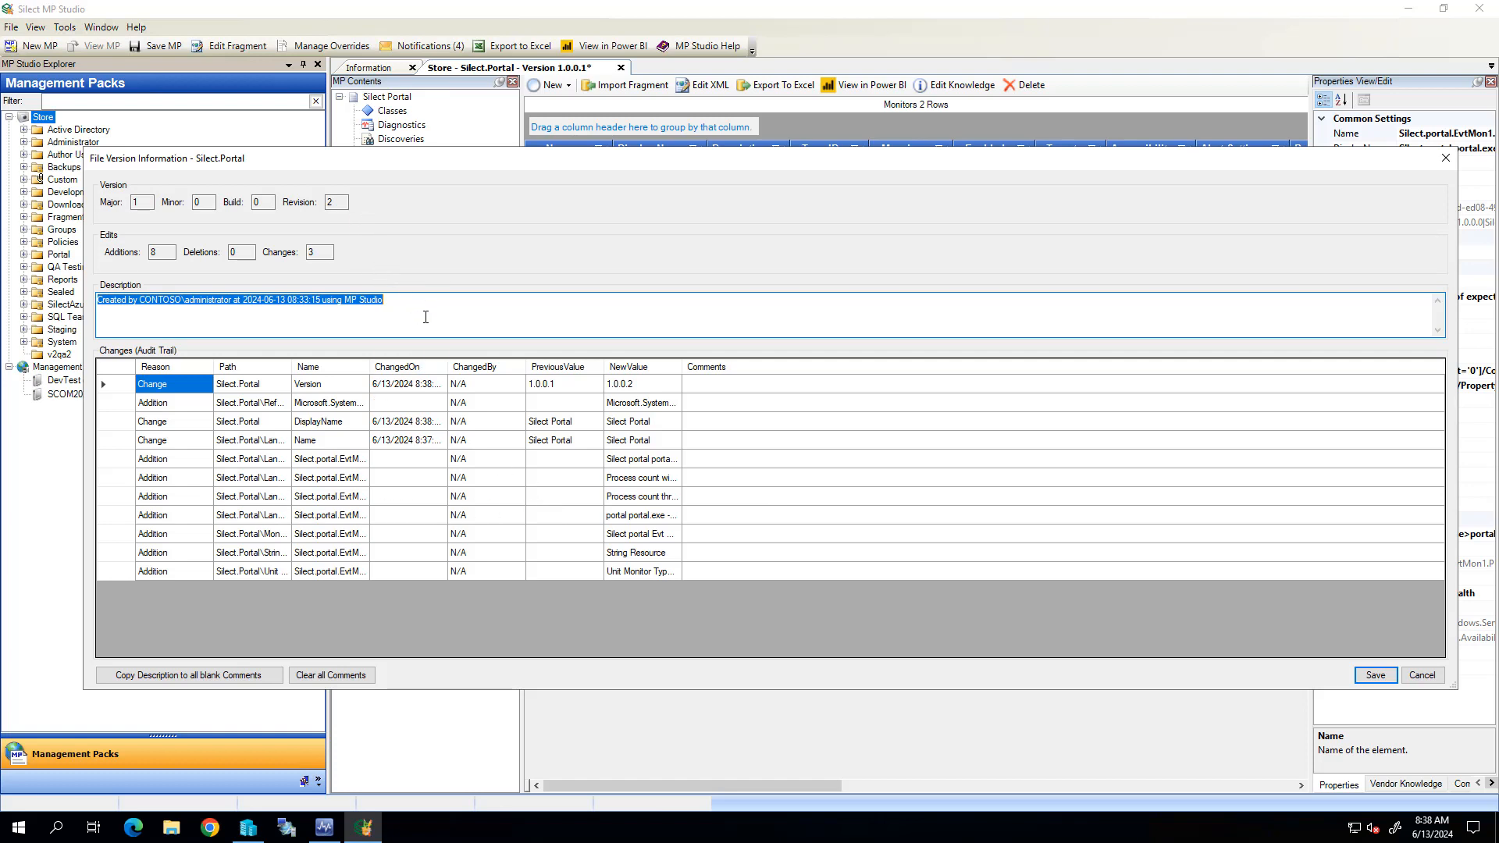
click(427, 311)
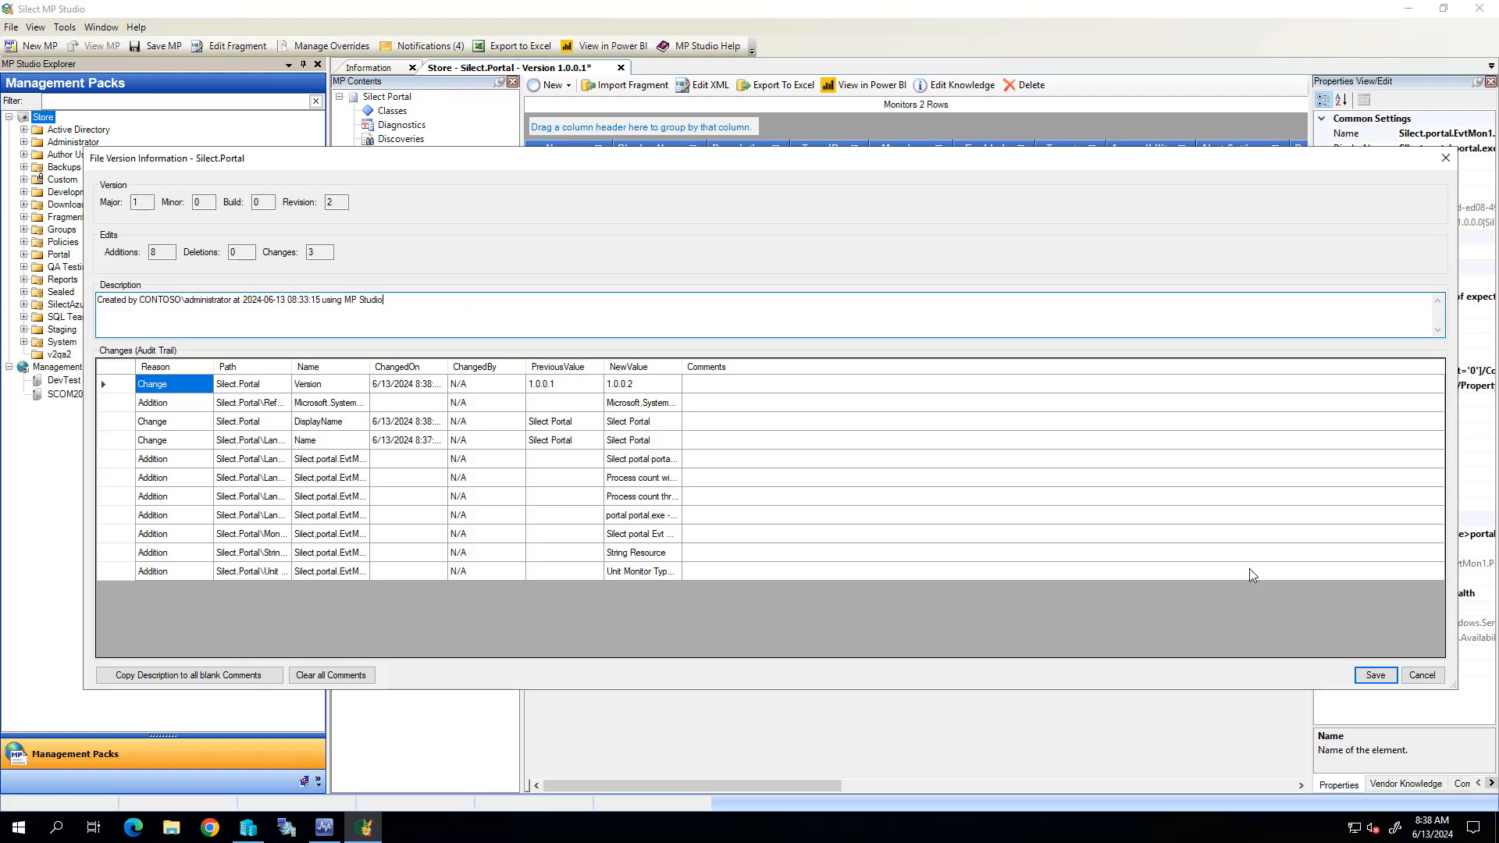
click(1375, 675)
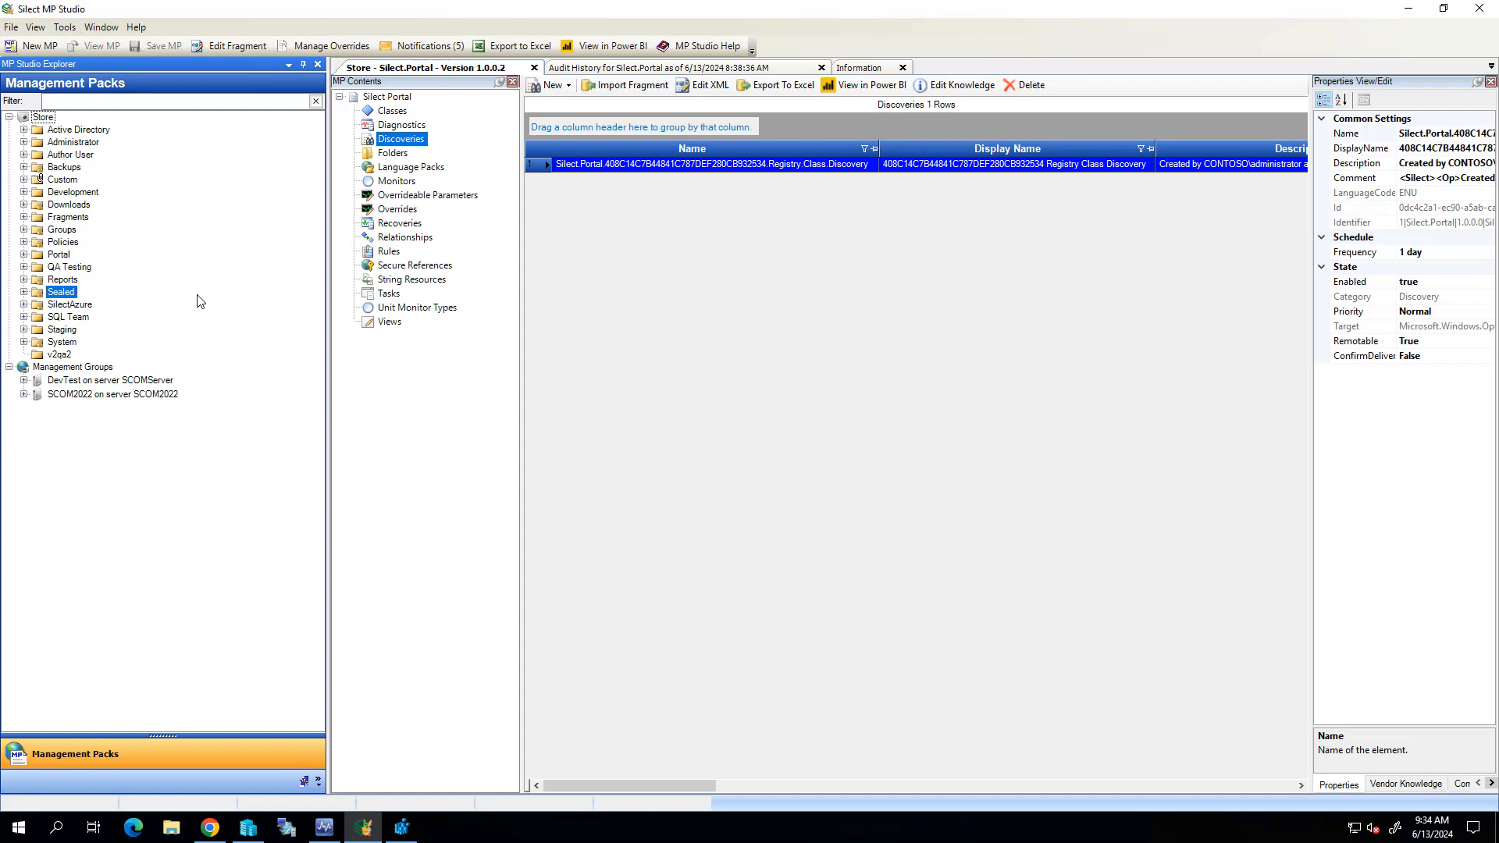
Step: Filter the management packs by DNS and view the reference tree of sealed Microsoft Windows Server 2016 and 1709+ DNS Monitoring version 10.1.0.1
click(141, 106)
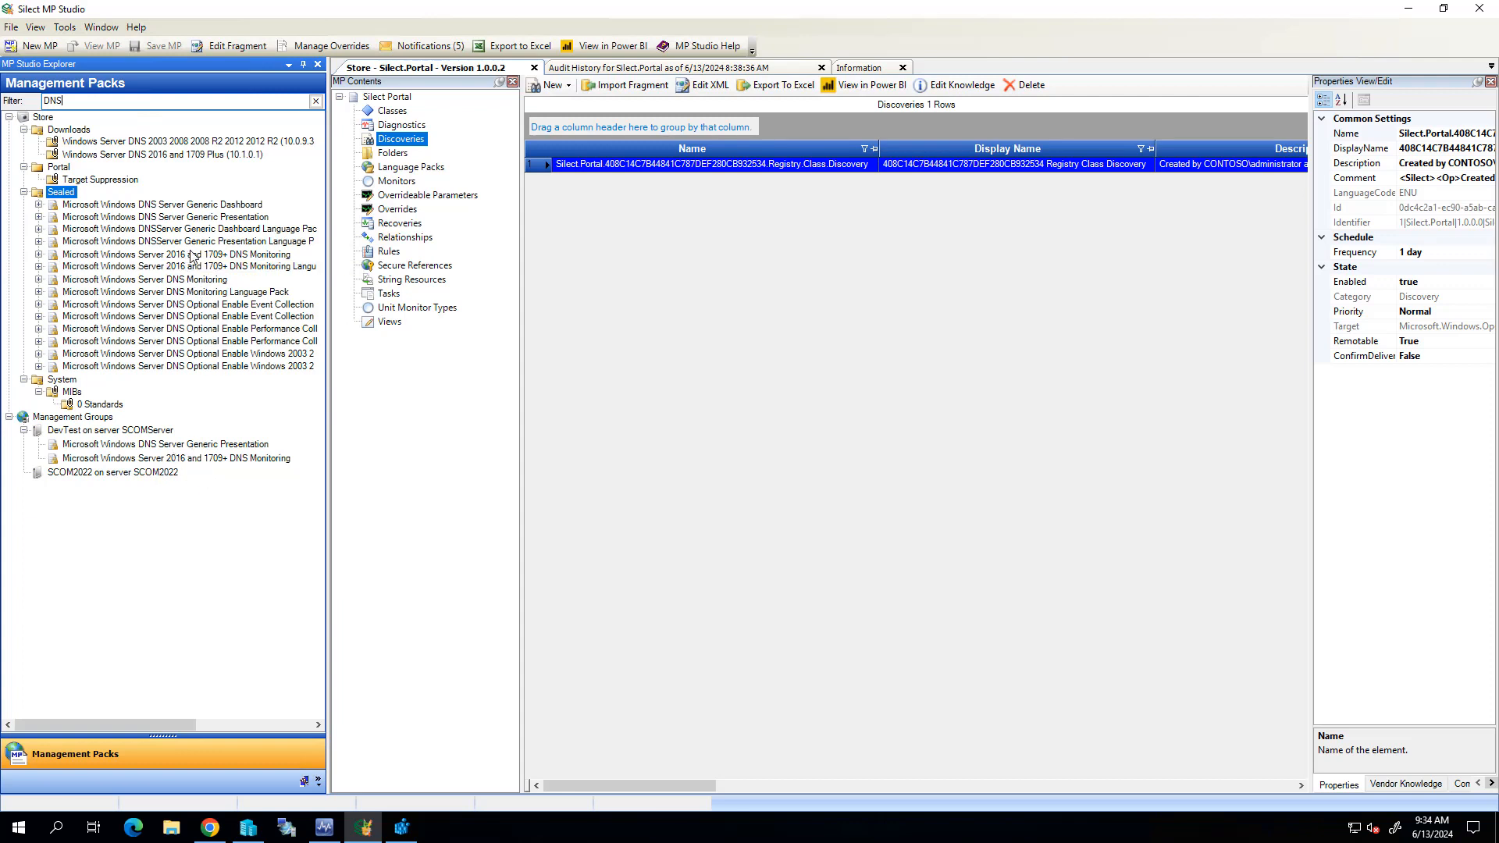
click(38, 255)
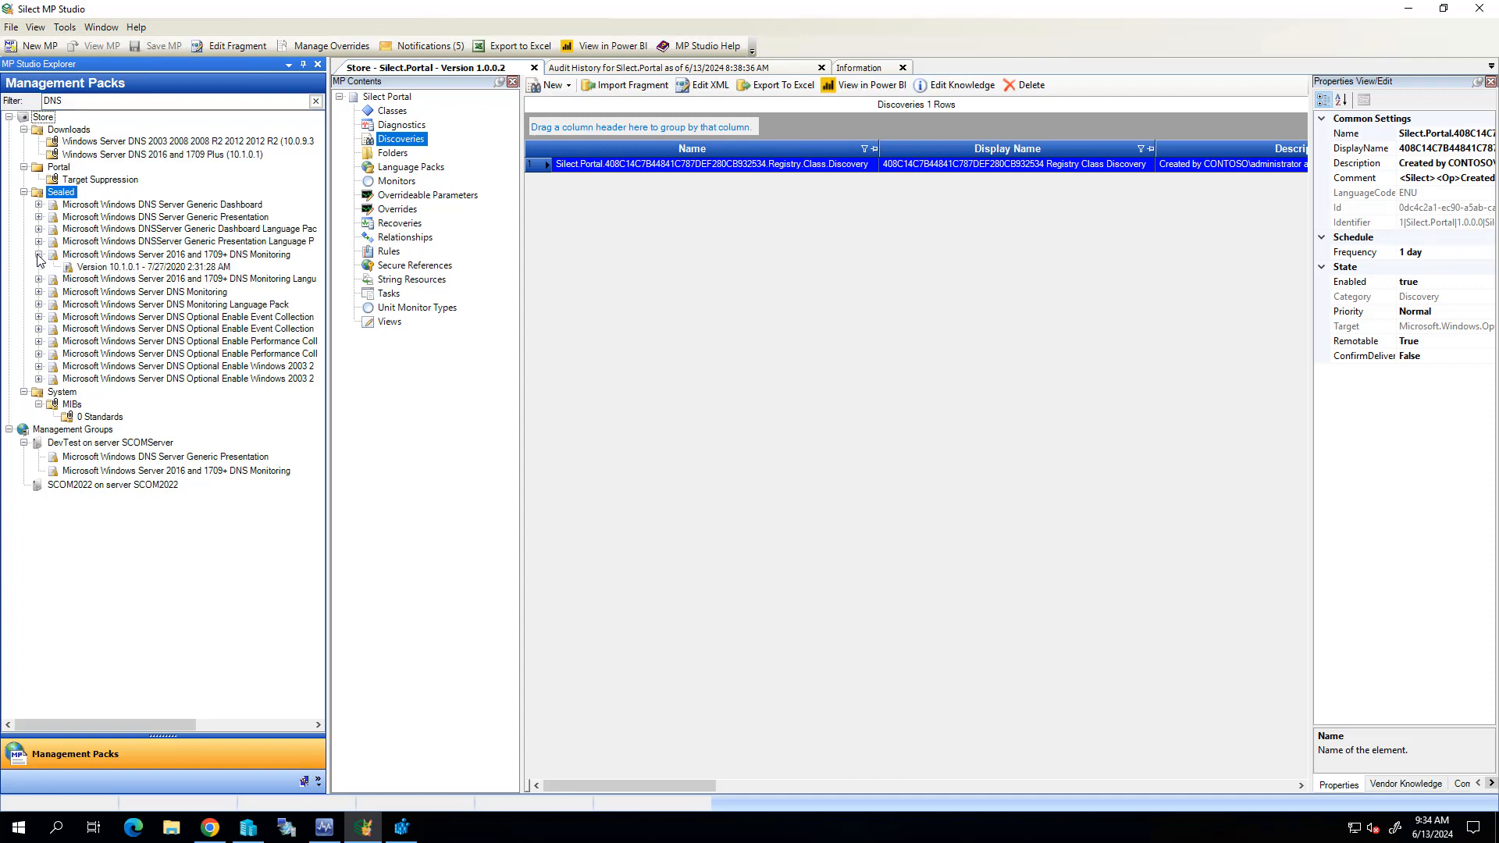
click(191, 267)
right_click(201, 270)
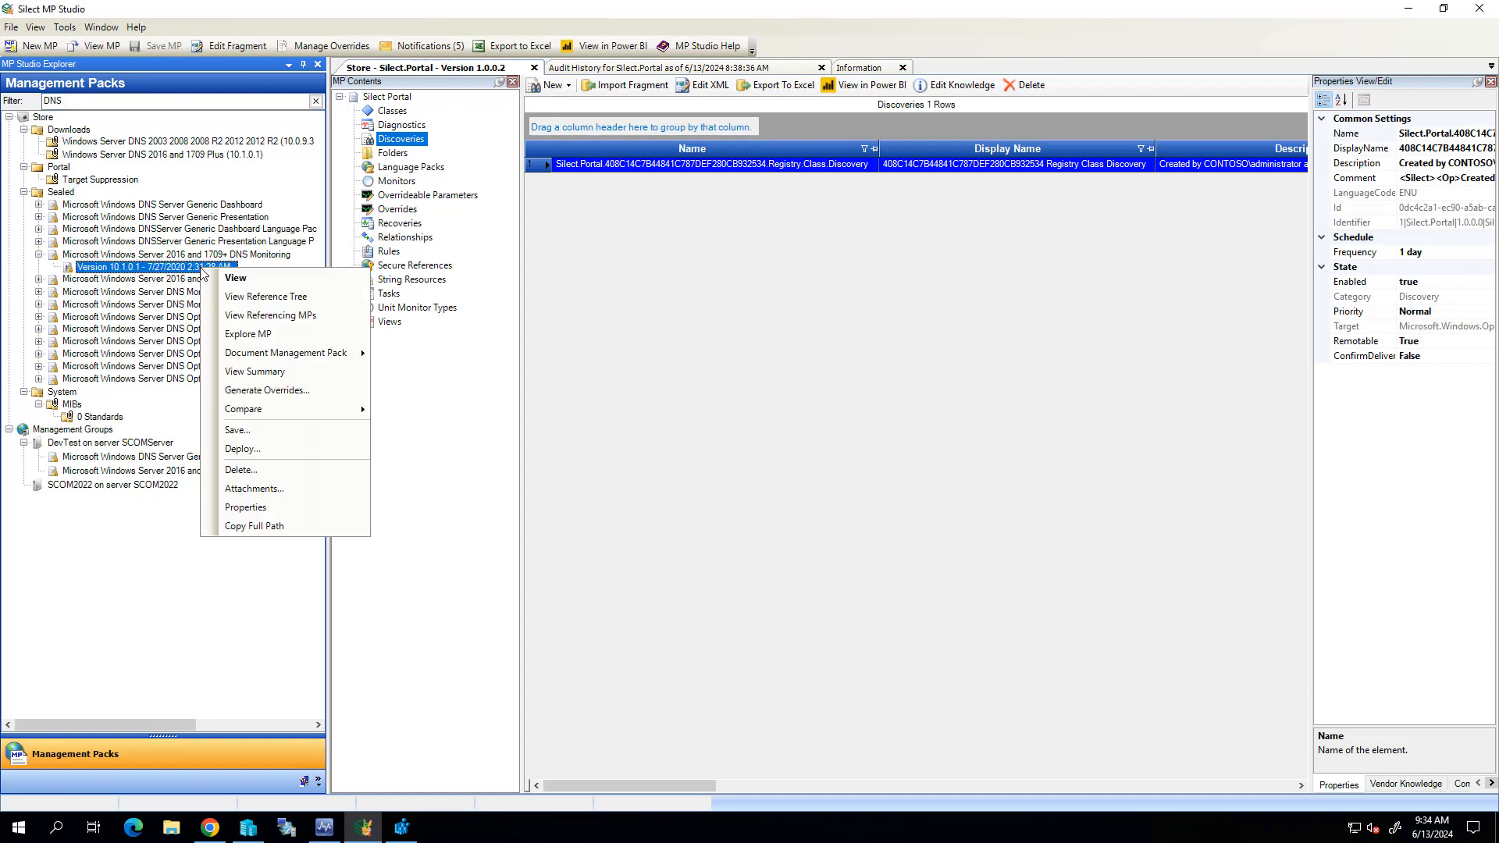
click(266, 297)
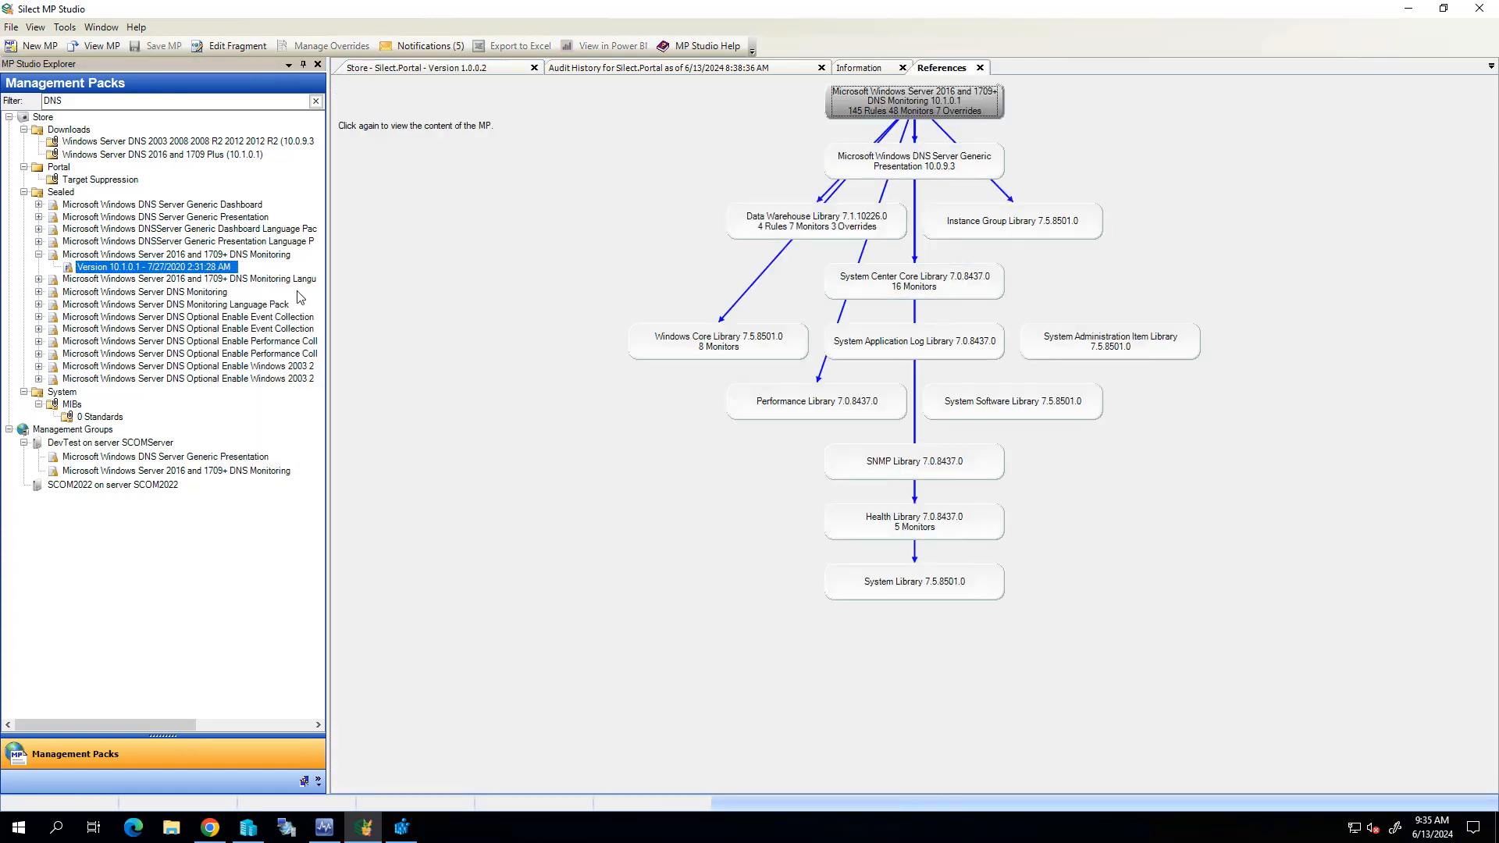
Step: View the contents of DNS Monitoring version 10.1.0.1, examining its discoveries, rules and monitors with the properties pane closed
right_click(221, 272)
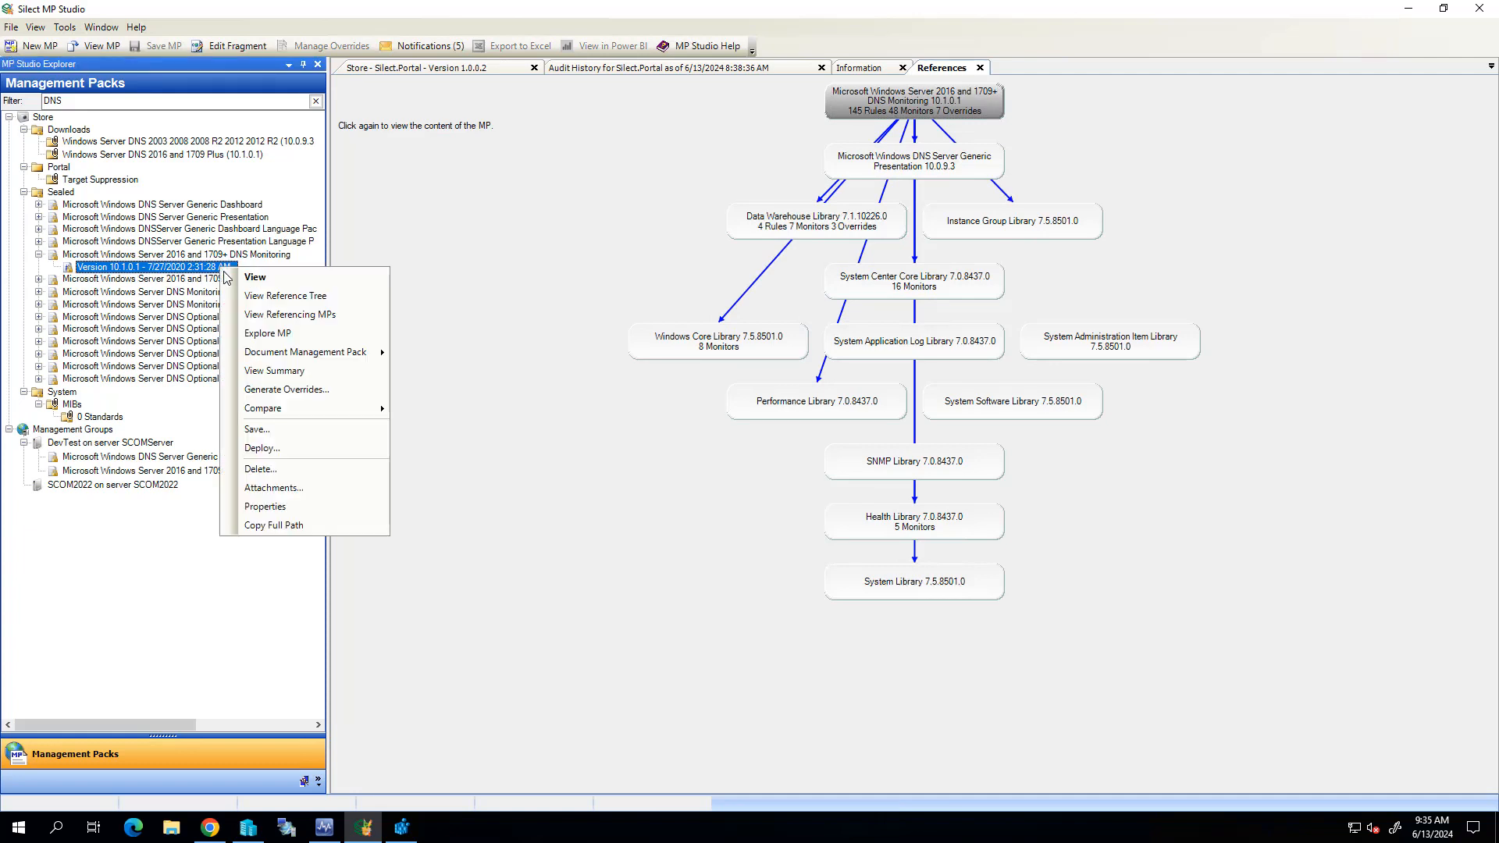
click(254, 278)
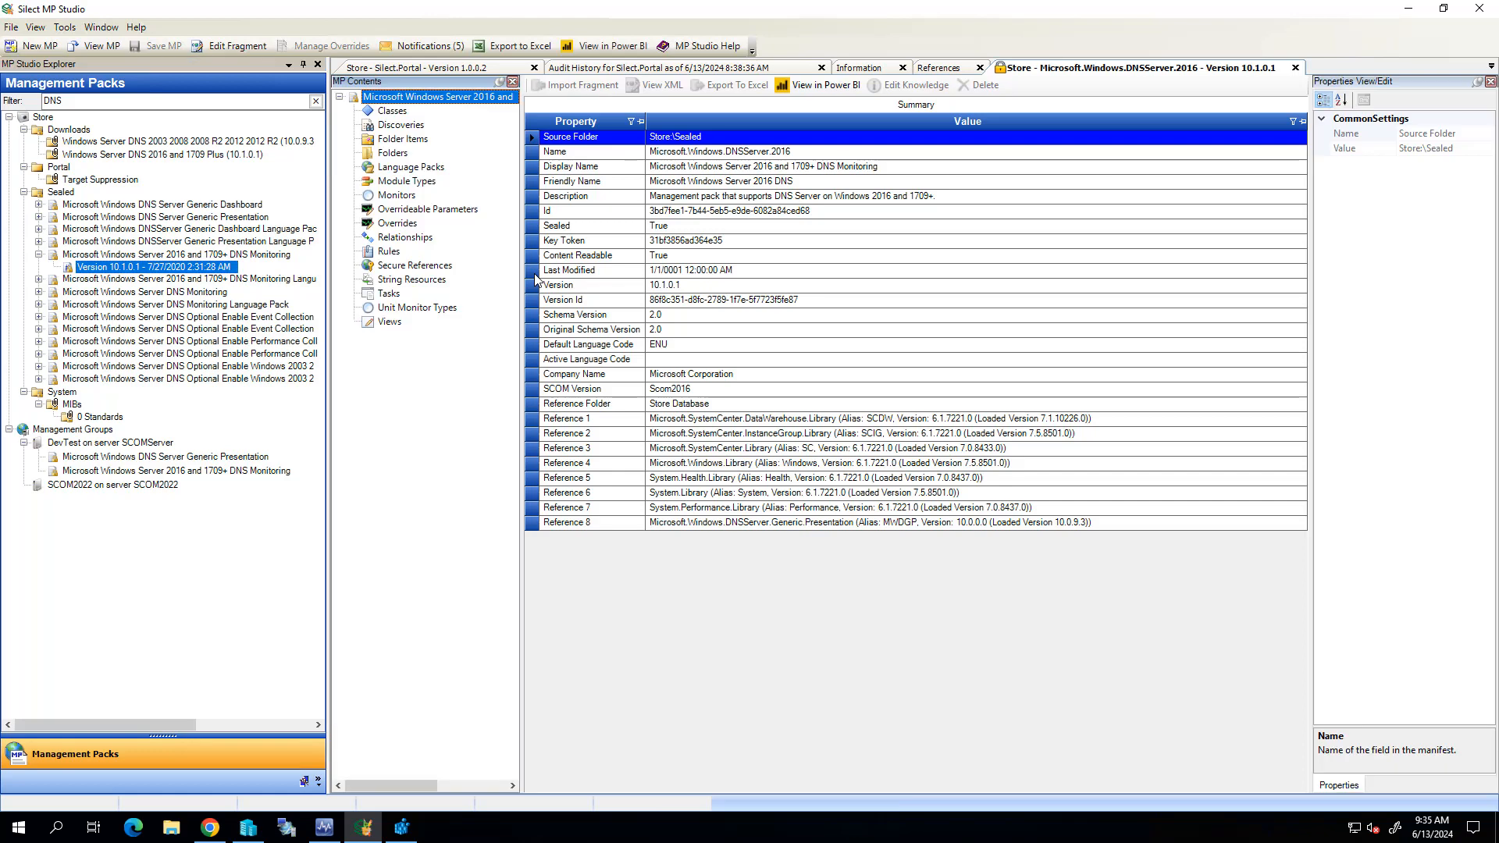
click(401, 125)
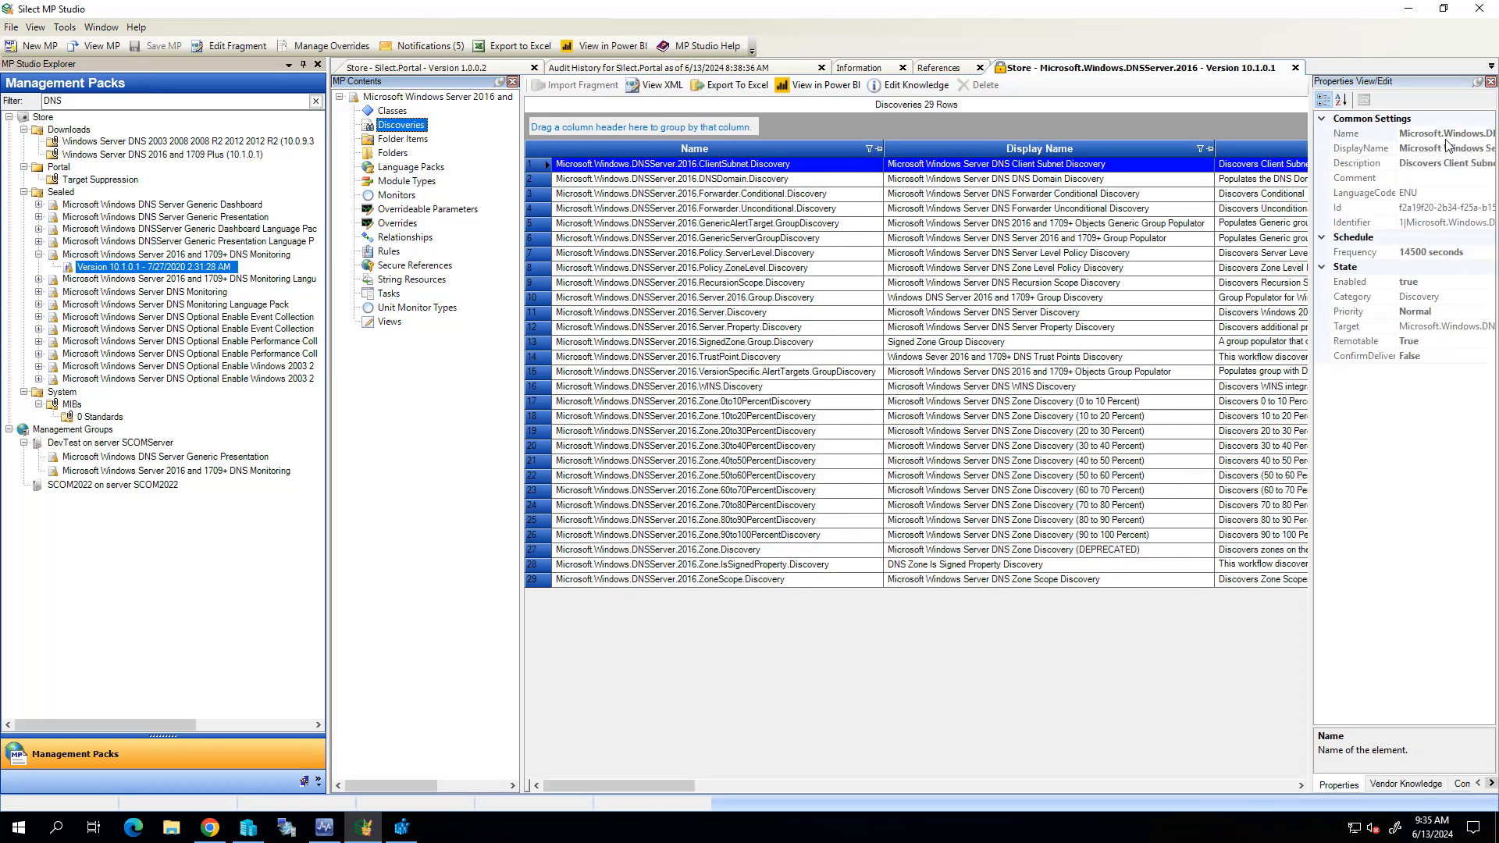
click(1490, 82)
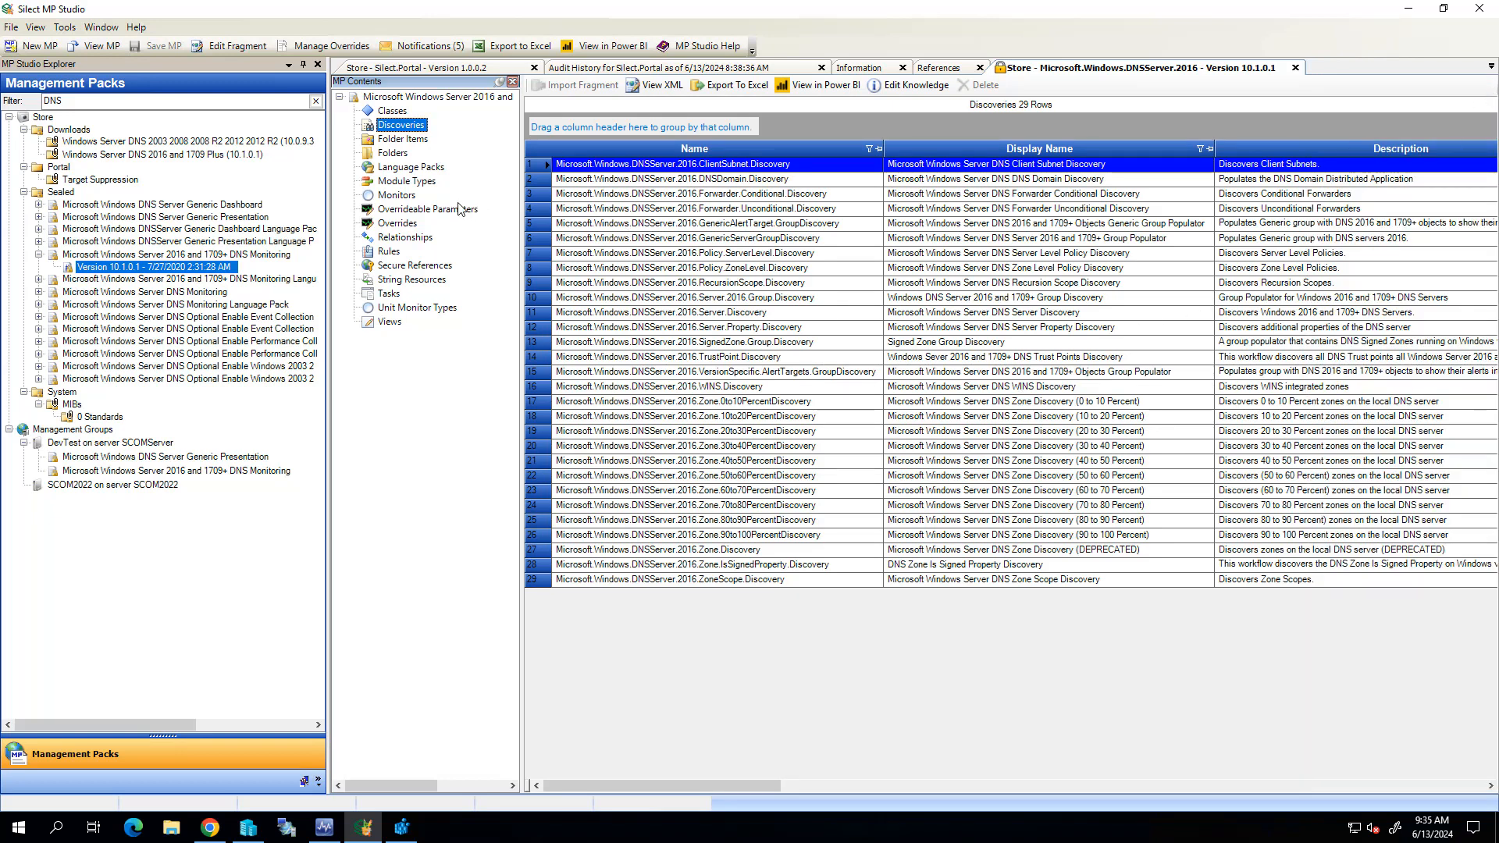
click(389, 252)
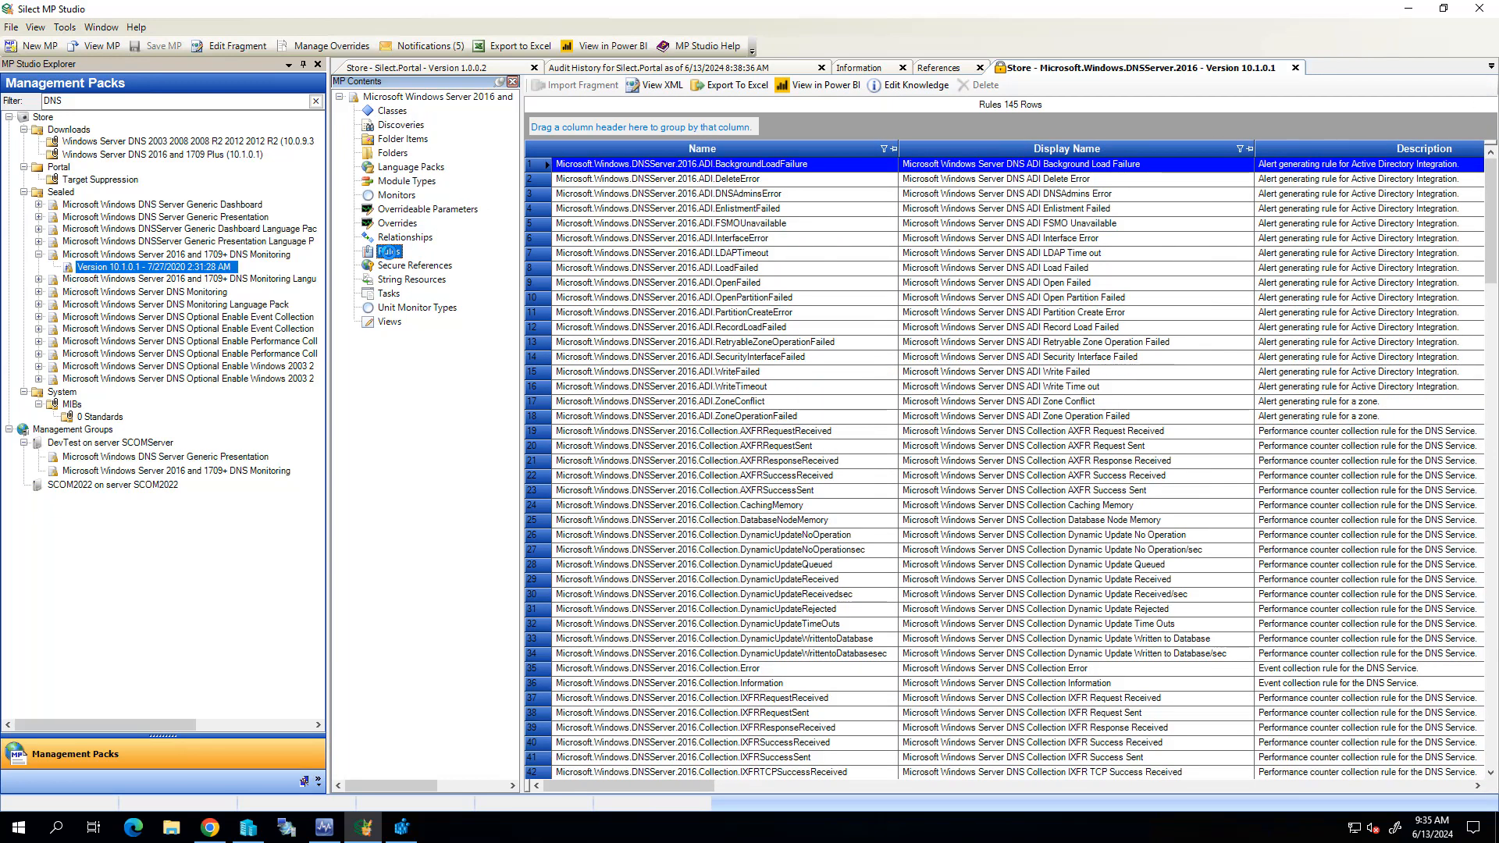
click(400, 195)
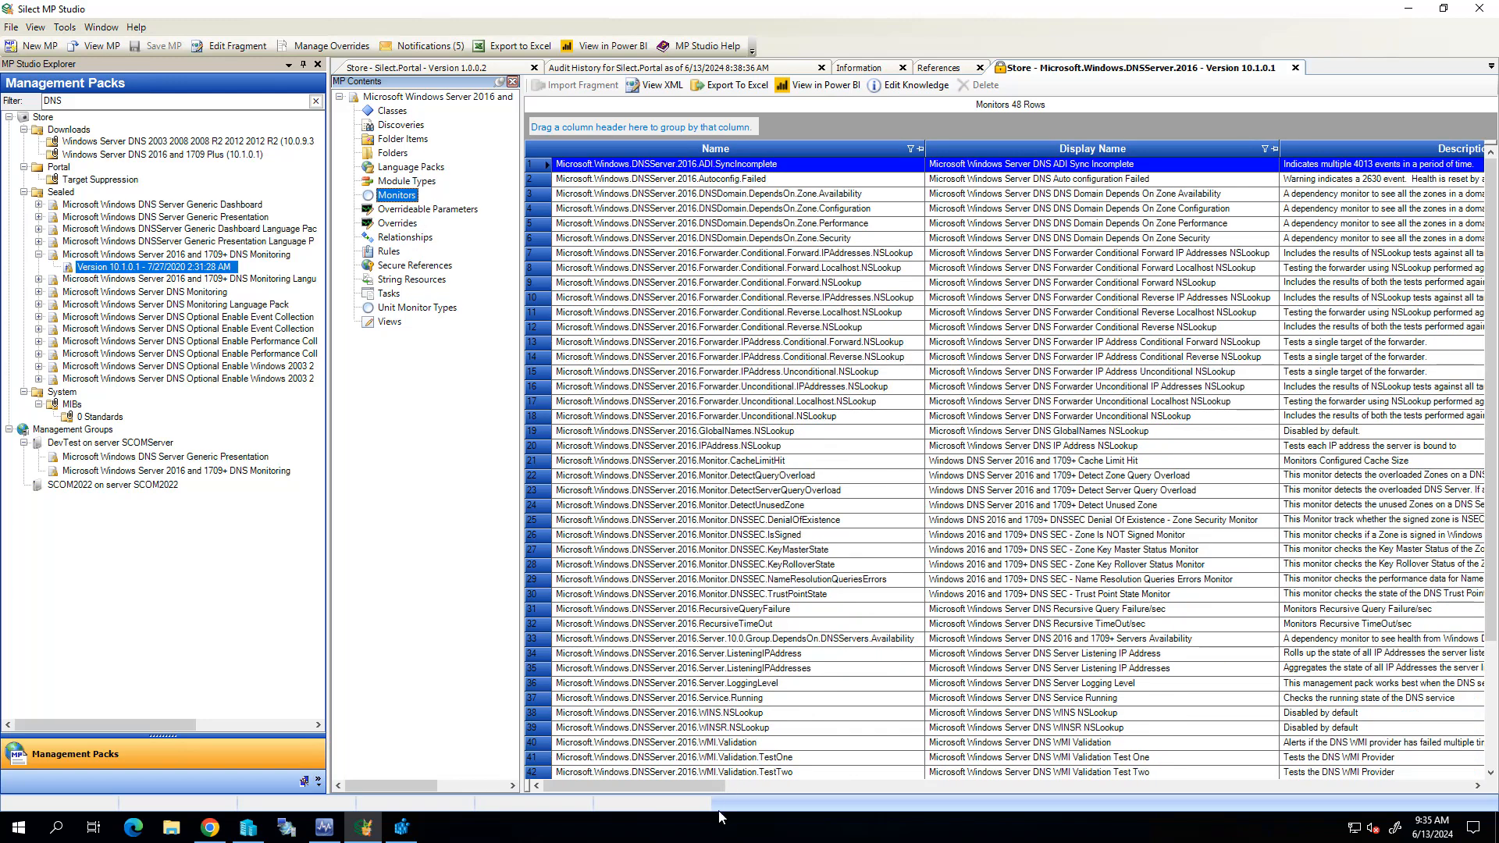
Step: Group the DNS monitors by the Enabled column and expand the group of enabled monitors
drag(704, 780, 1004, 776)
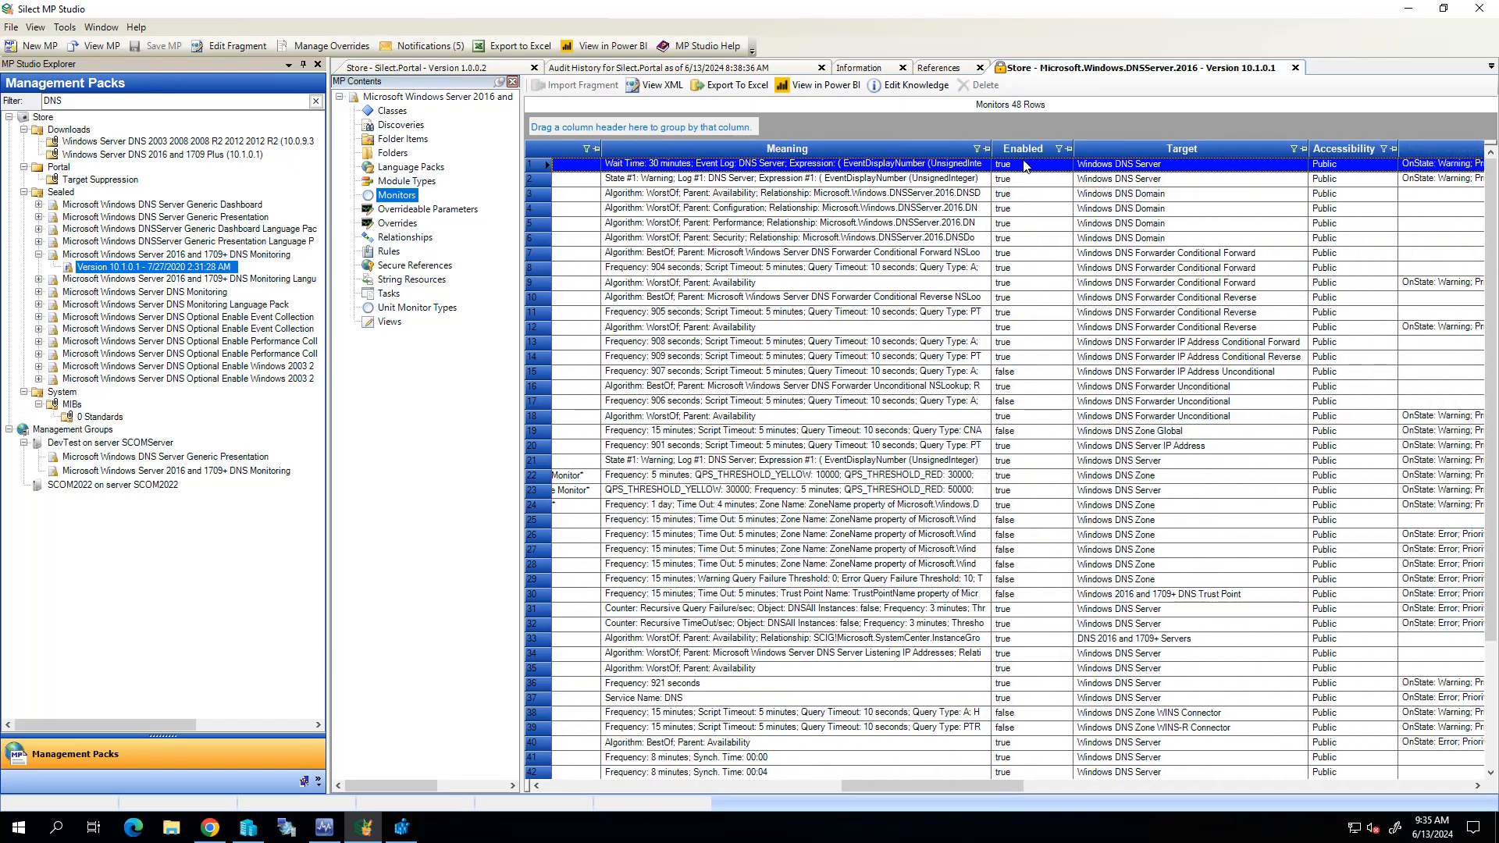
drag(1021, 150, 958, 131)
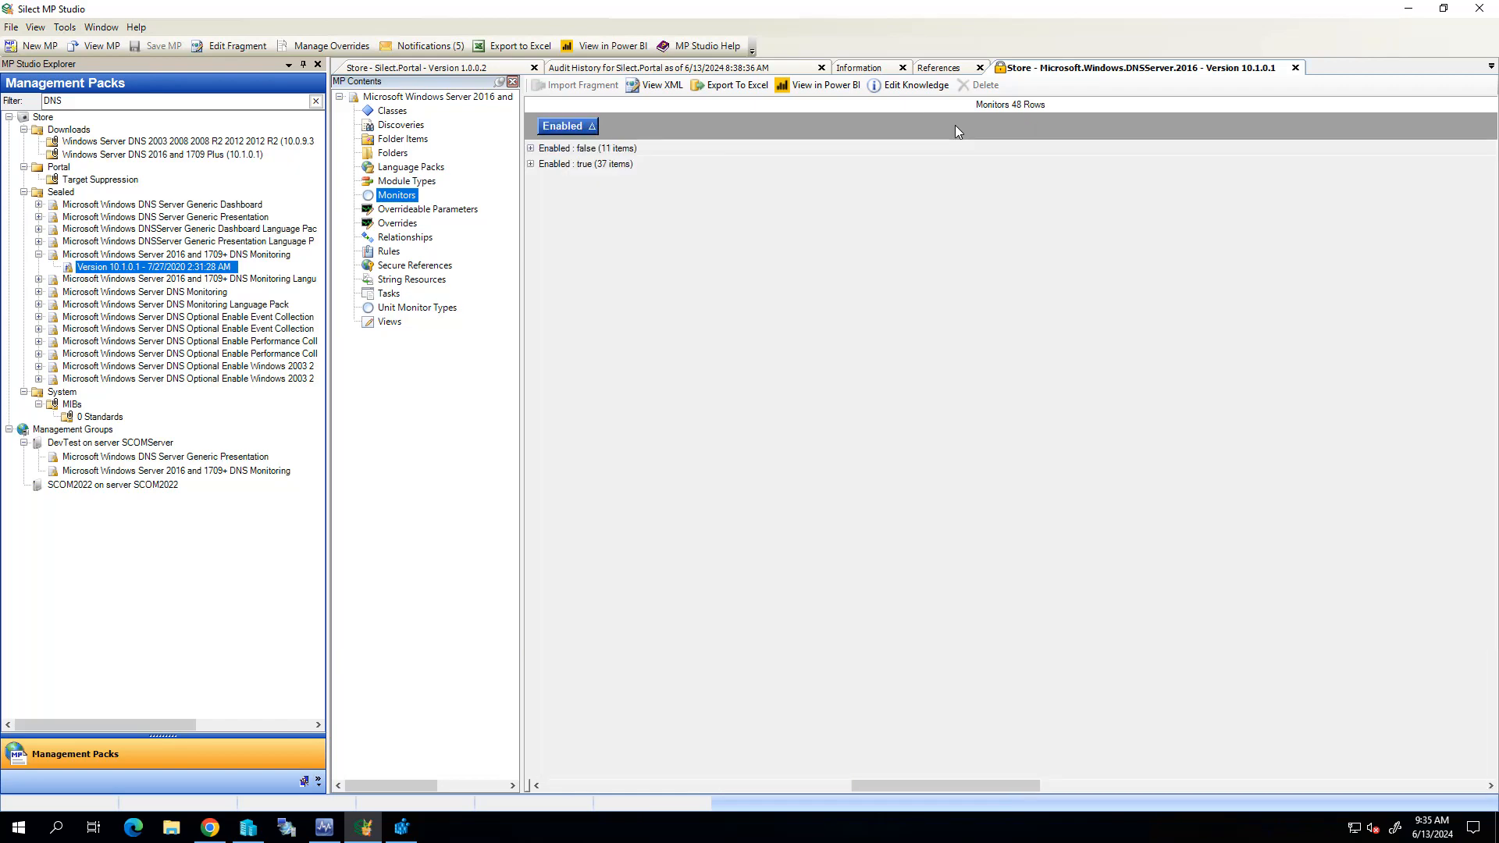
click(531, 164)
drag(862, 794, 542, 792)
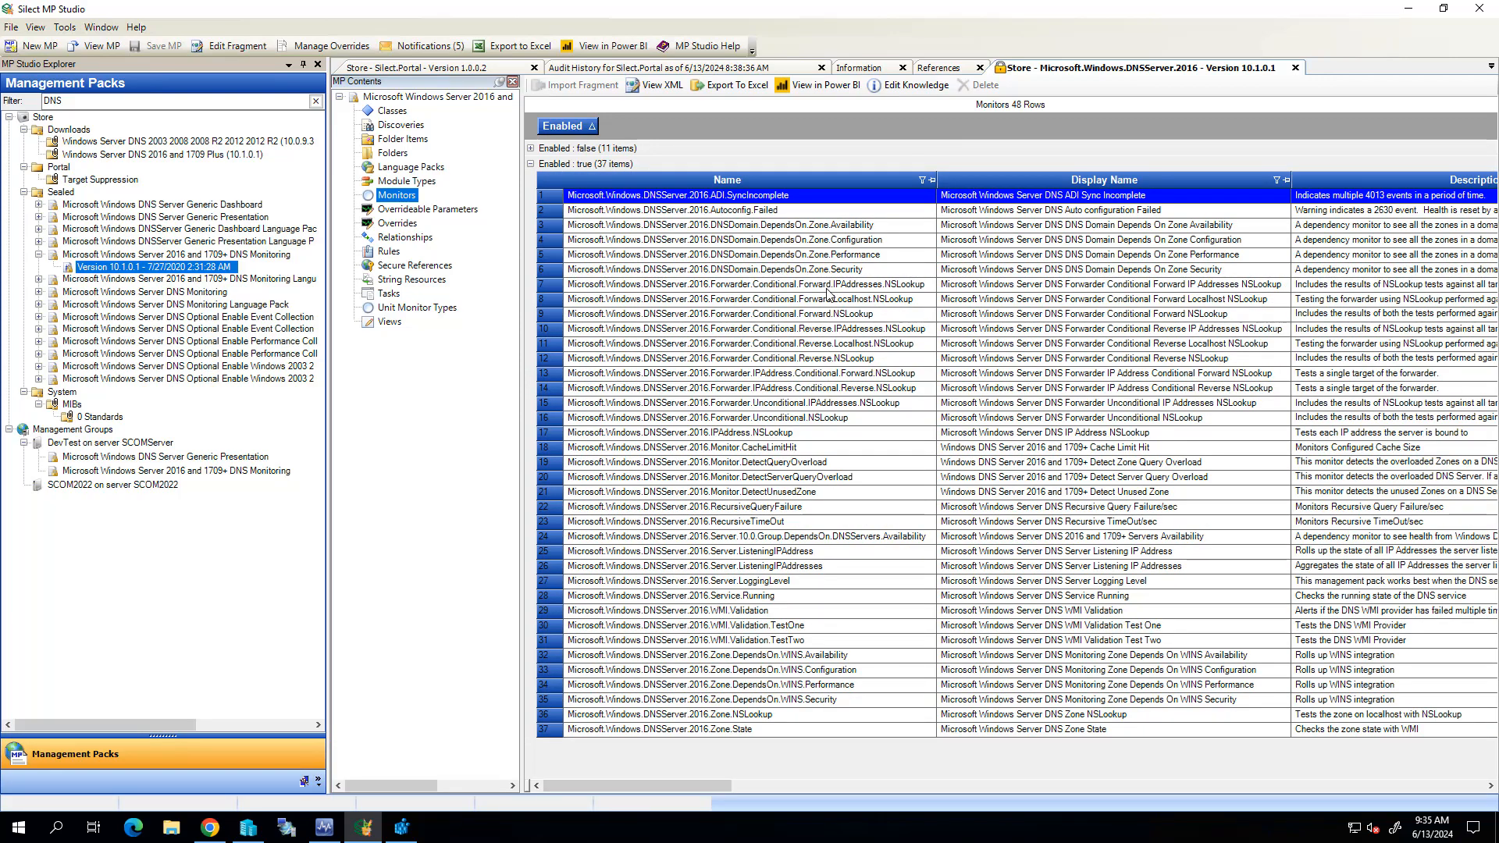
Step: Manage overrides for the enabled Forwarder and IPAddress NSLookup monitors, creating a destination pack Microsoft.Windows.DNSServer.2016.Overrides in the Staging folder
drag(823, 287, 820, 438)
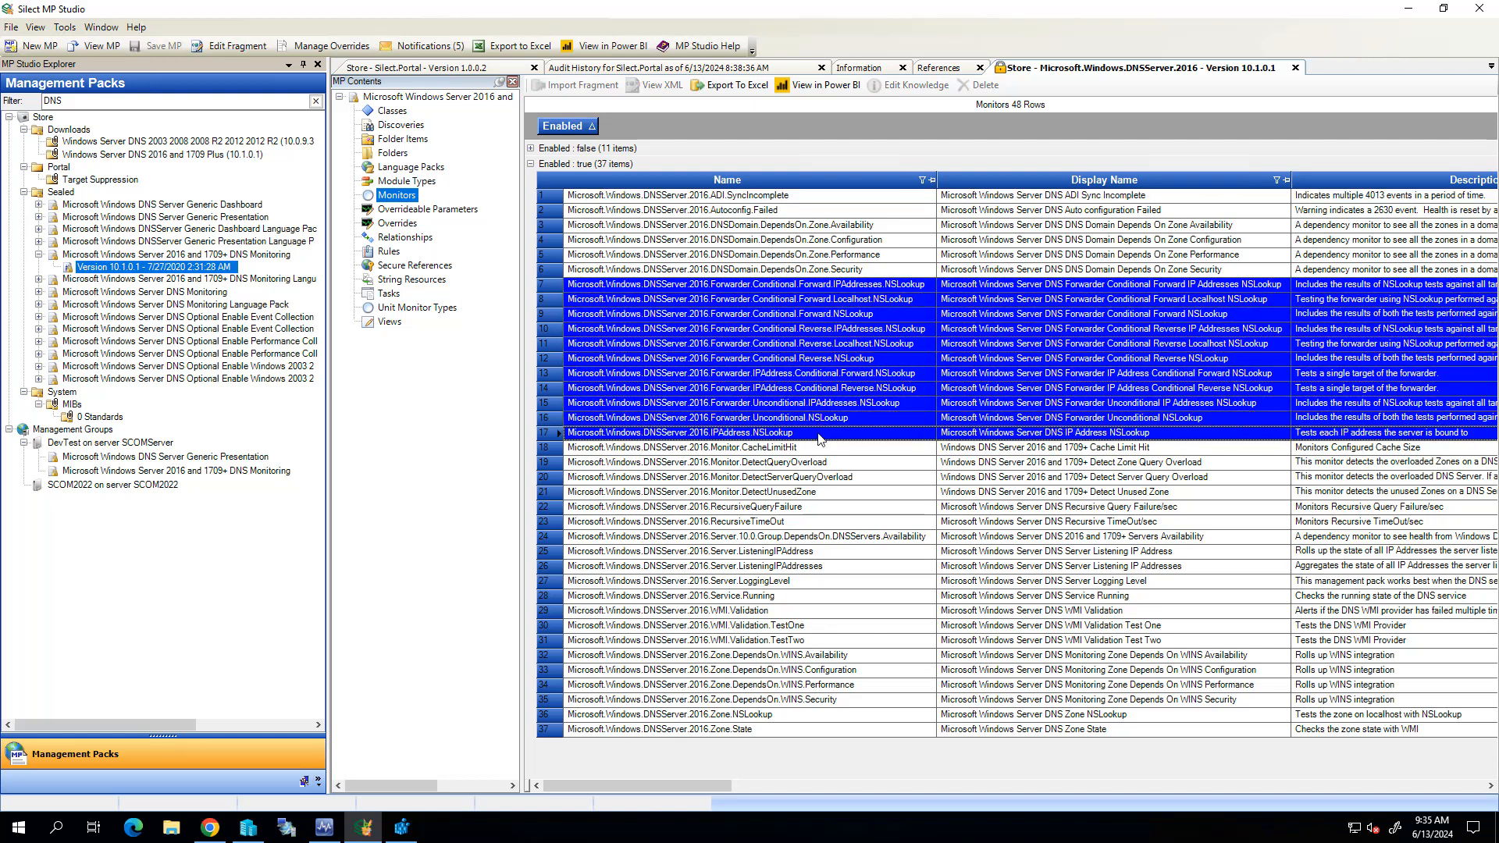
right_click(818, 436)
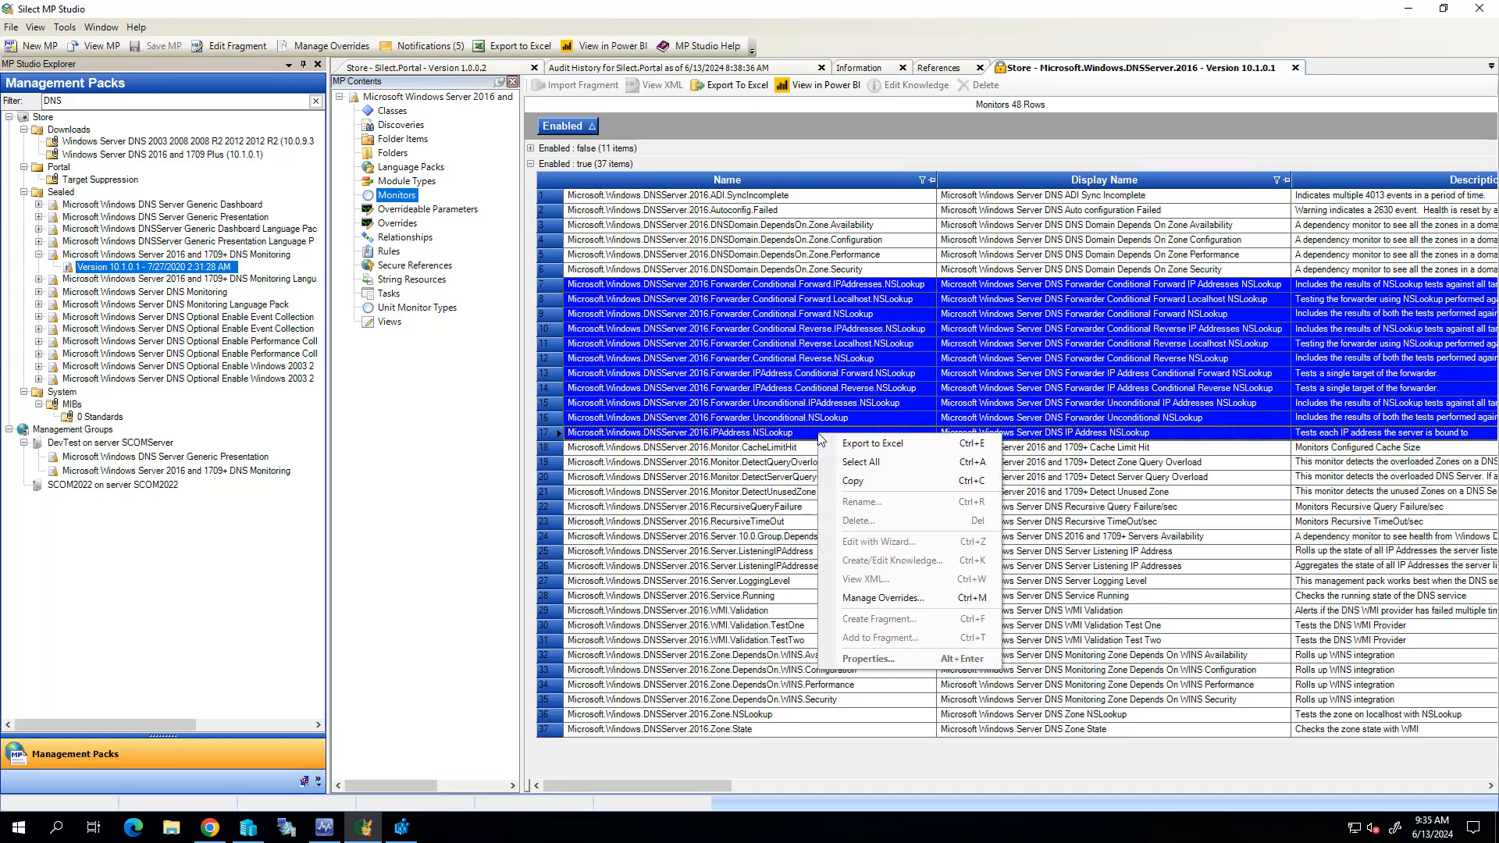
click(882, 598)
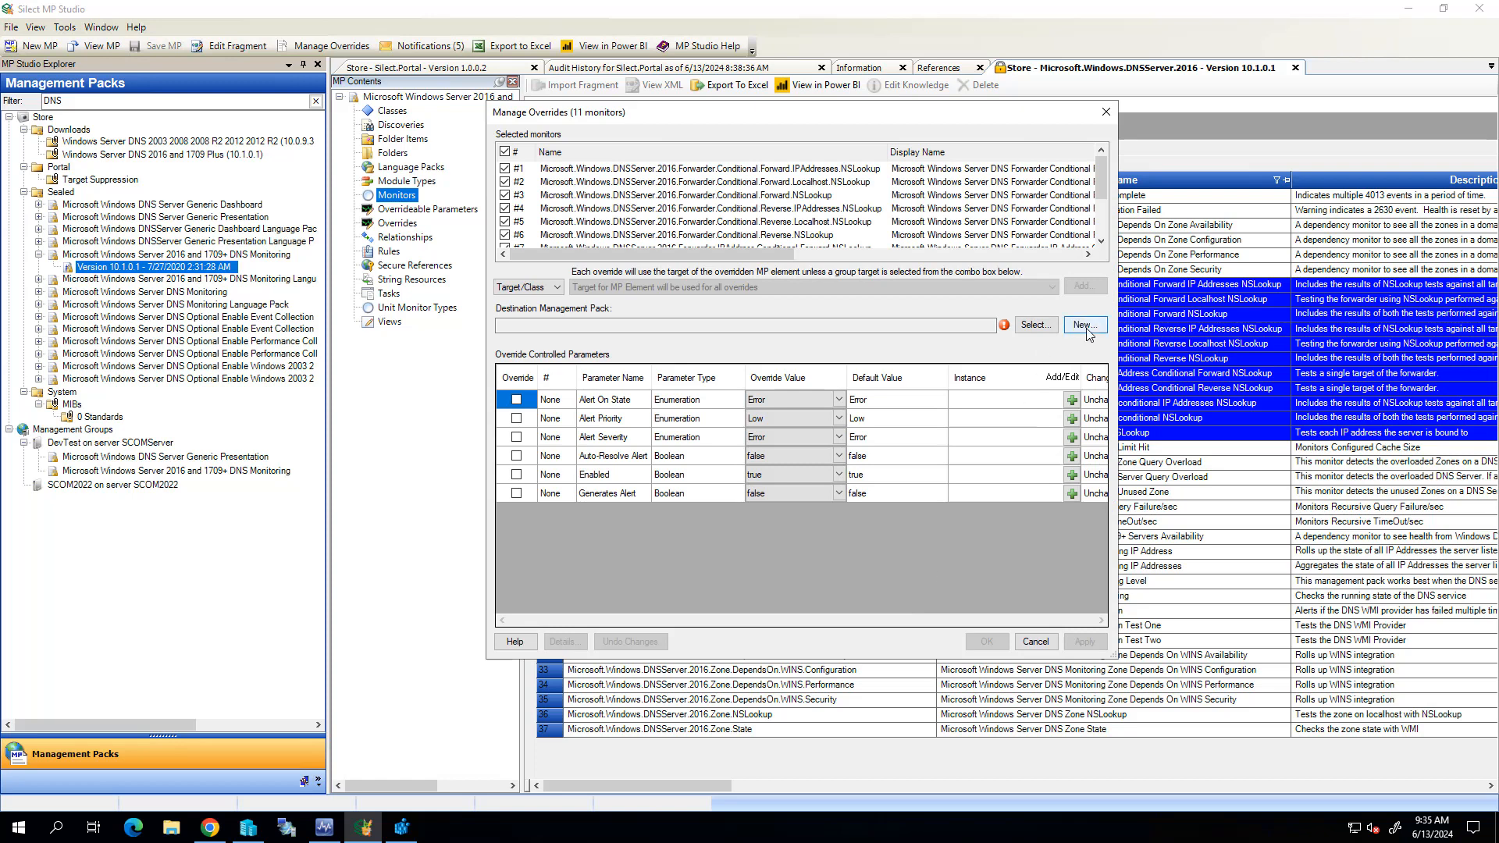
click(1083, 324)
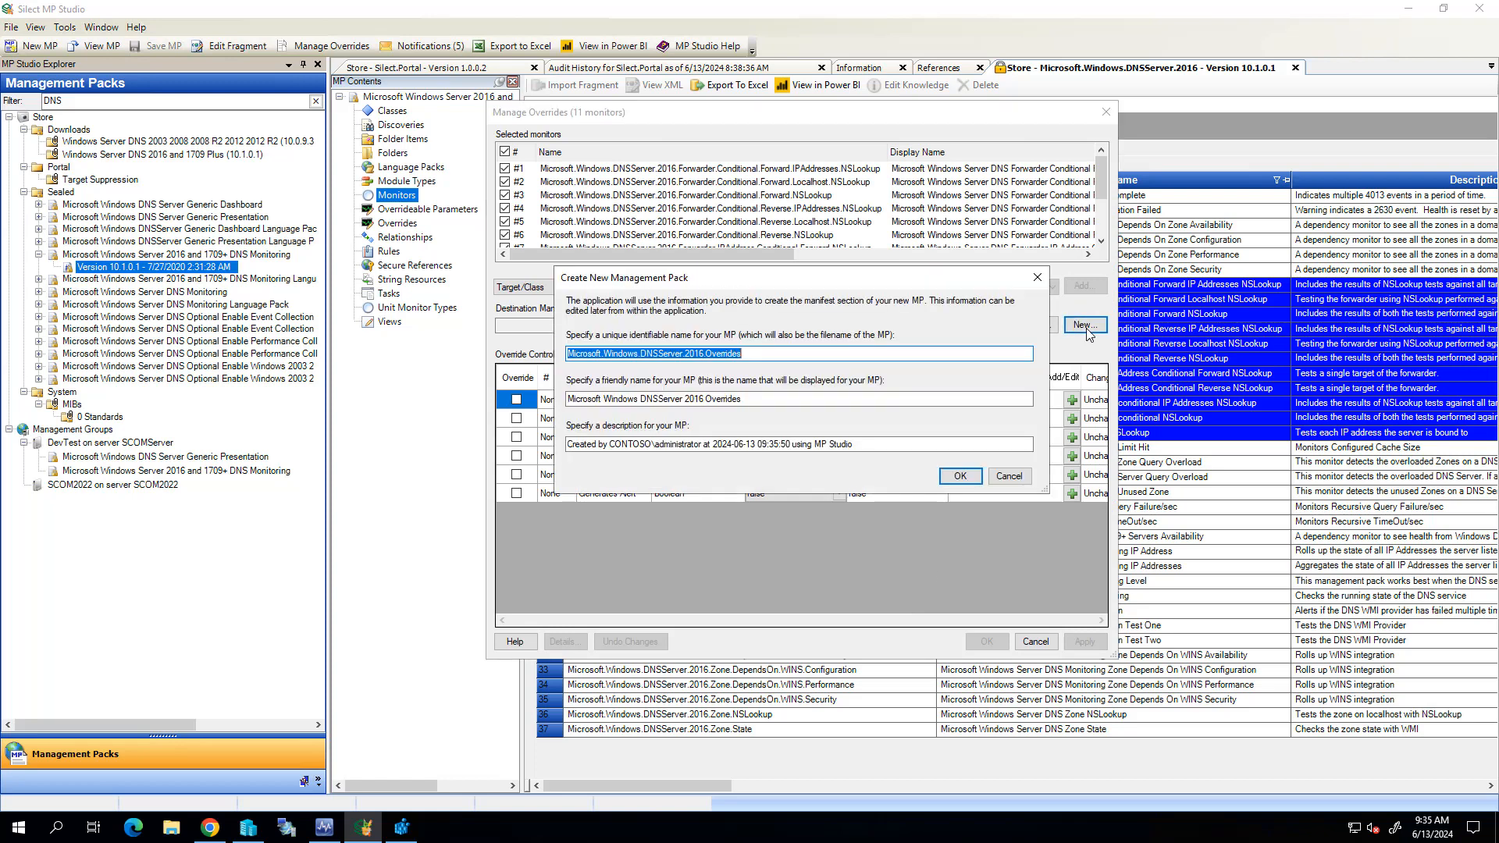
click(962, 477)
click(699, 442)
click(900, 505)
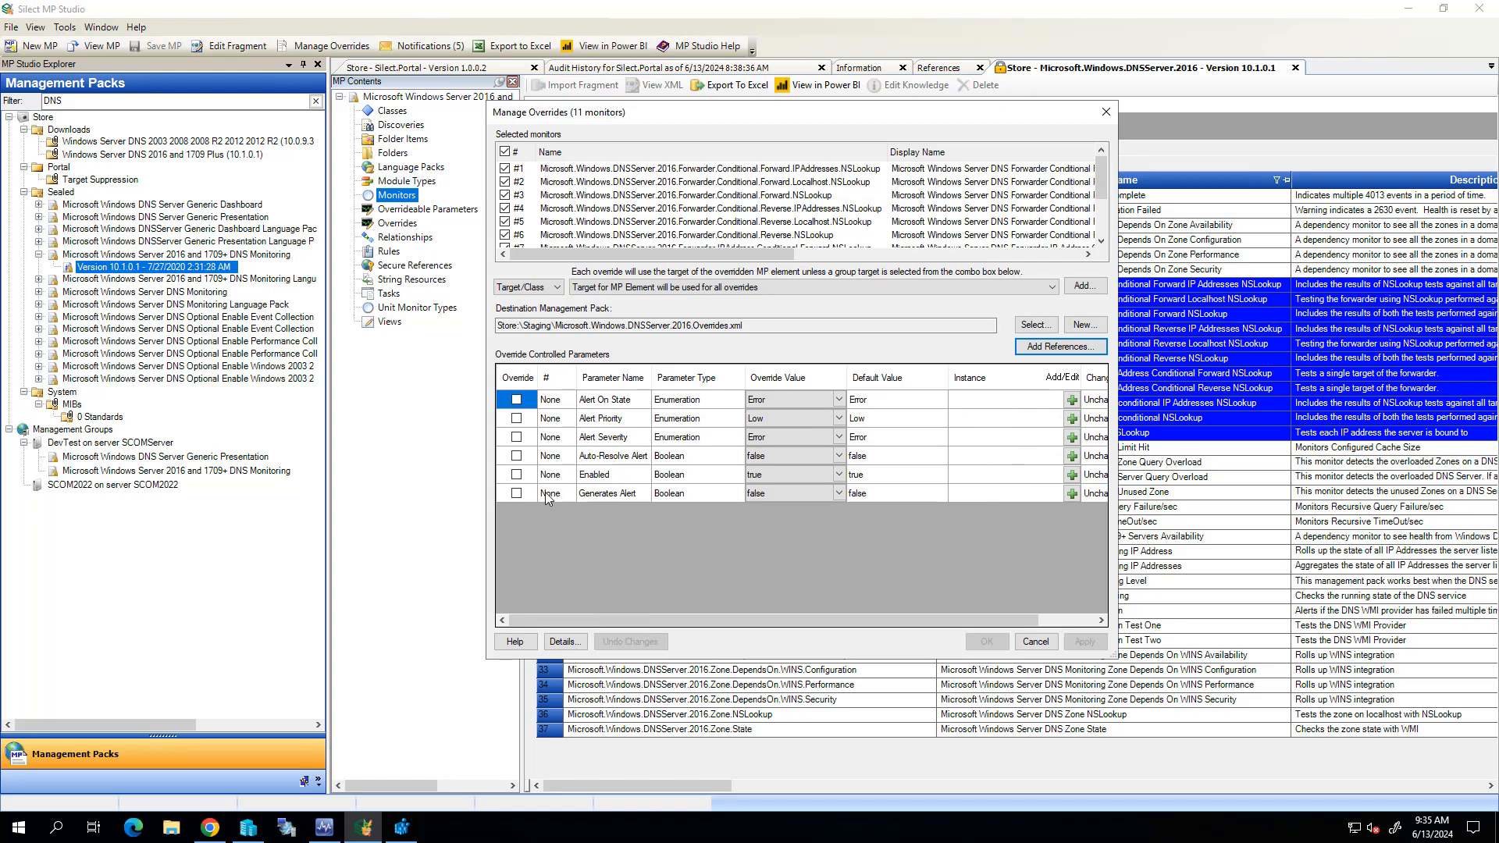
Step: Override Enabled to false for all selected monitors and save the overrides to the Staging overrides pack
click(516, 476)
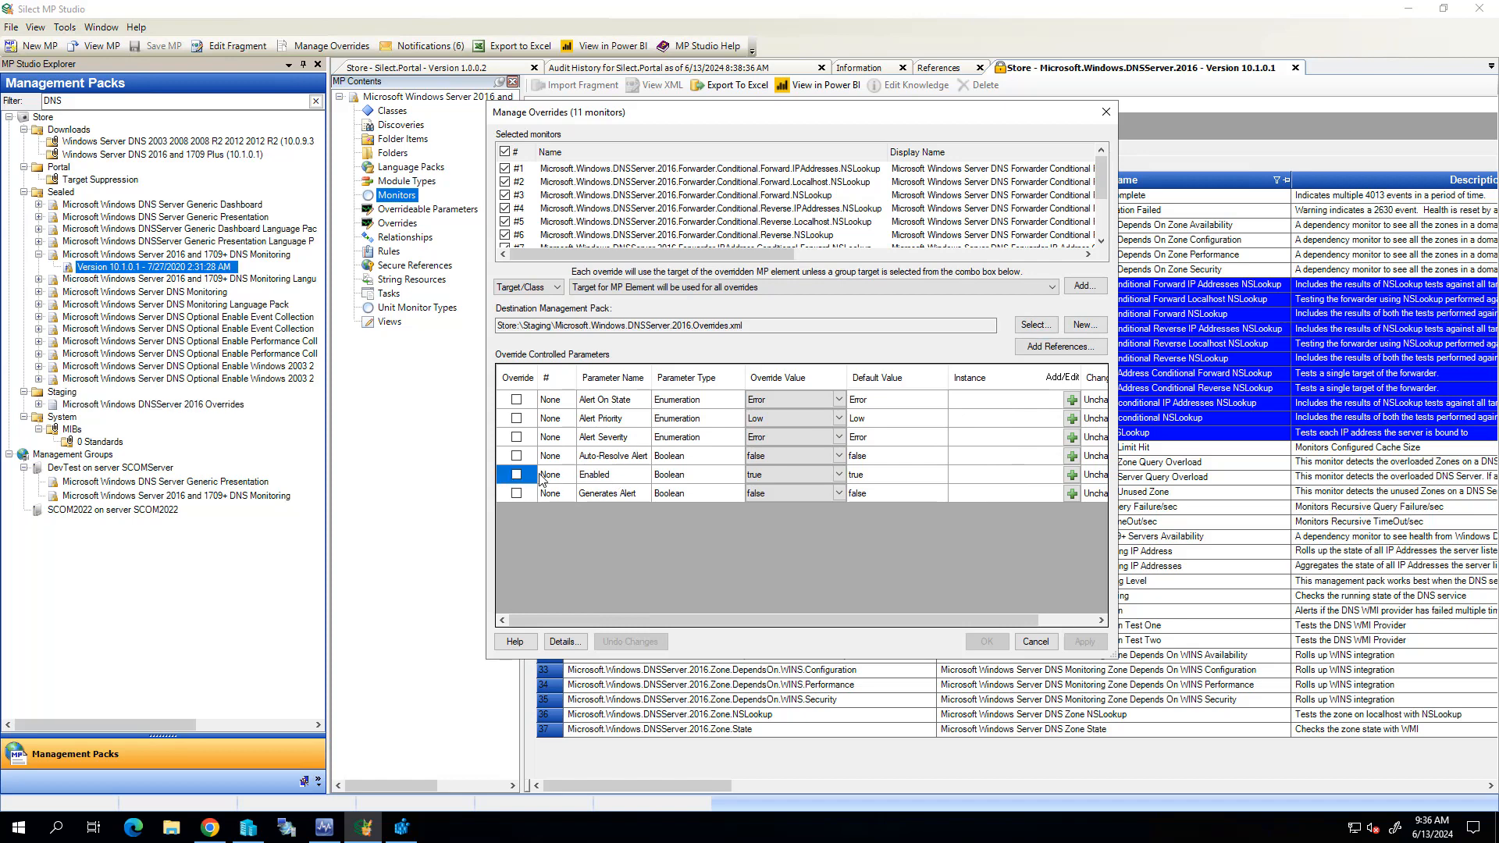
click(841, 474)
click(828, 488)
click(985, 642)
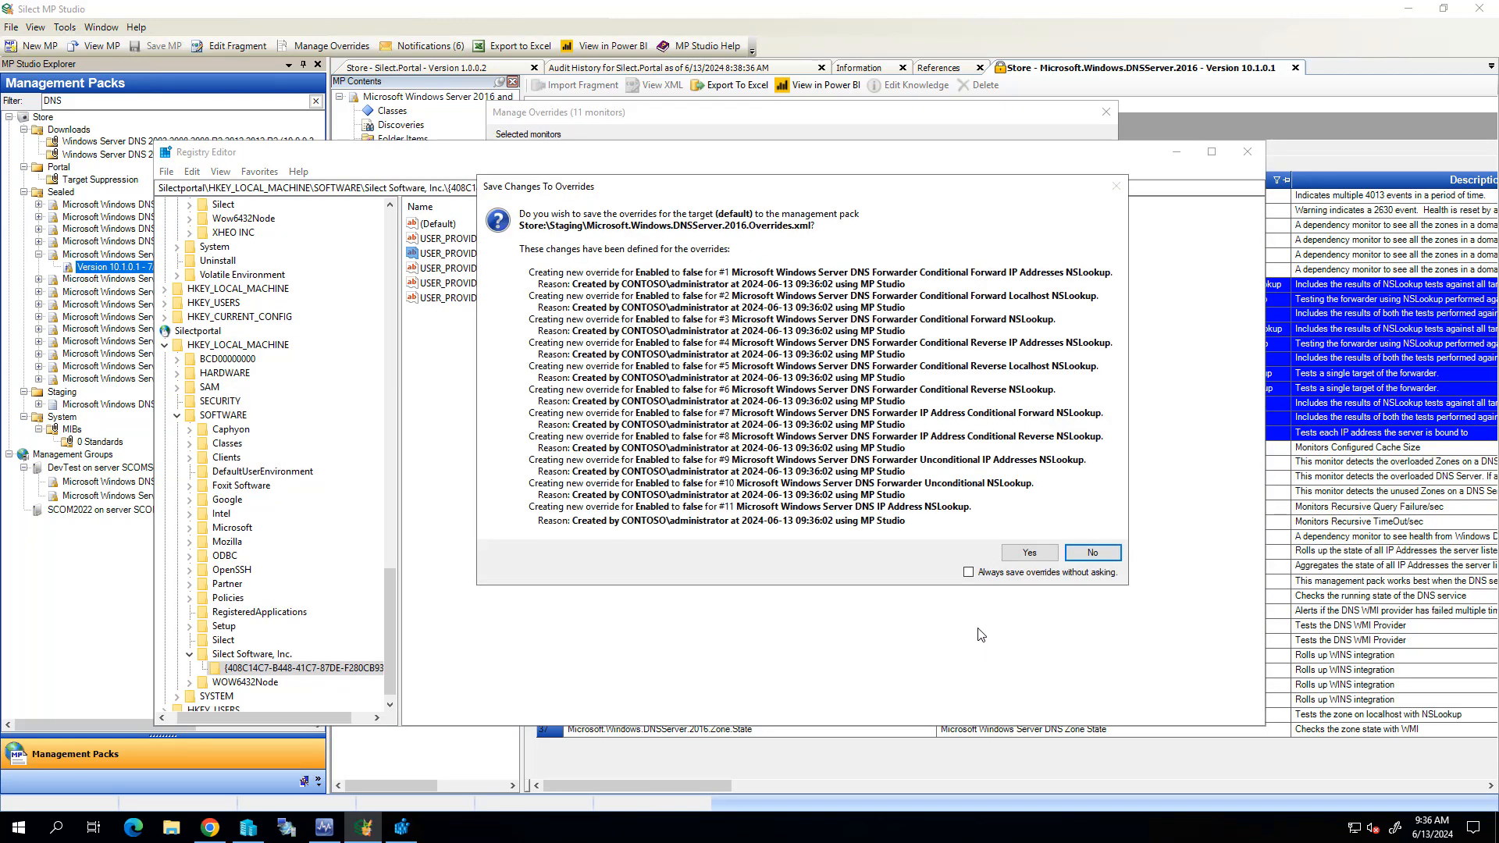
click(1028, 550)
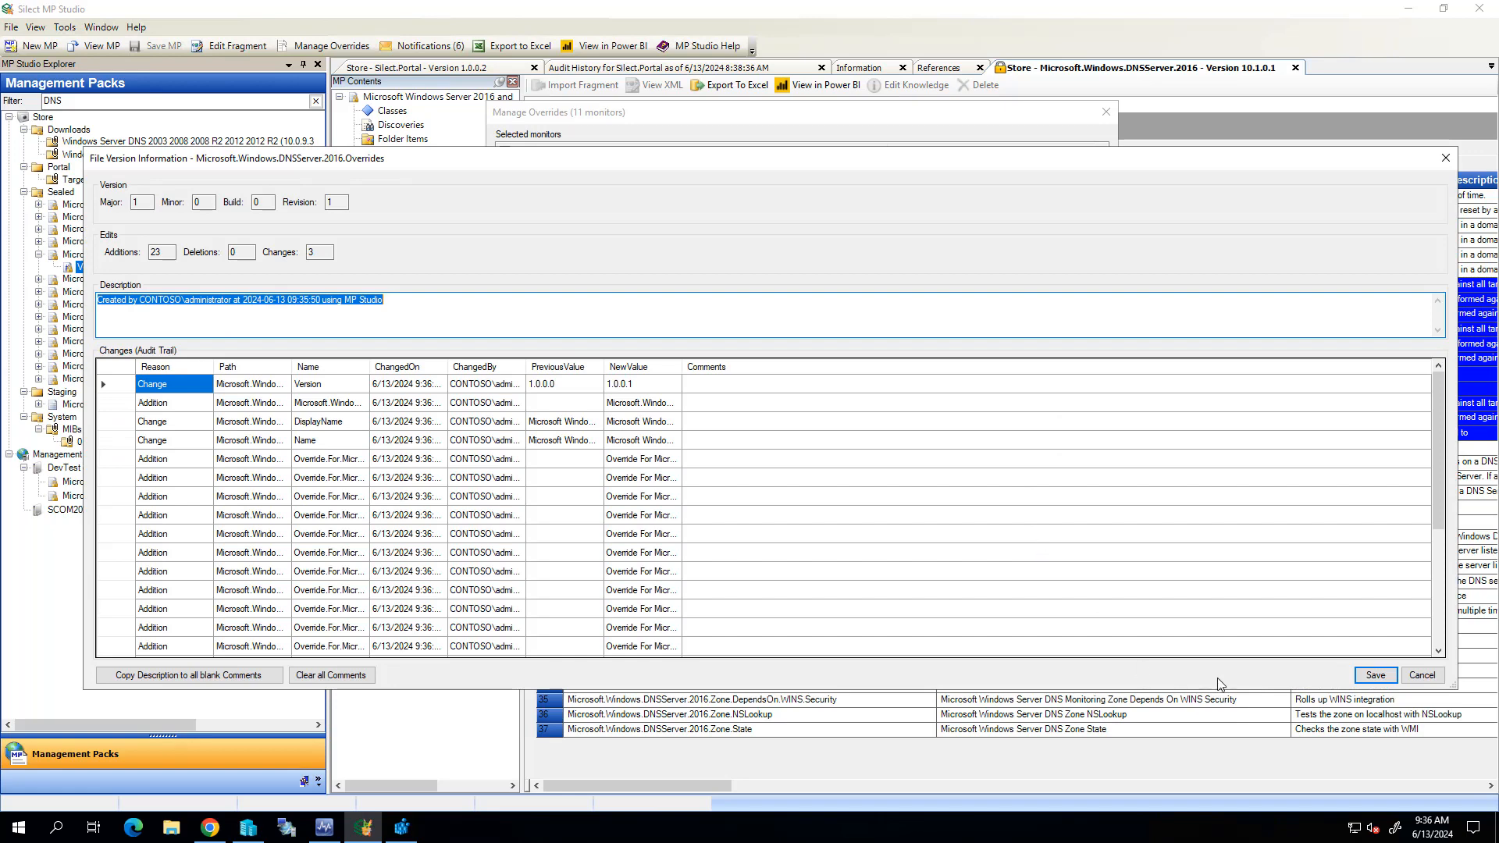
click(1376, 675)
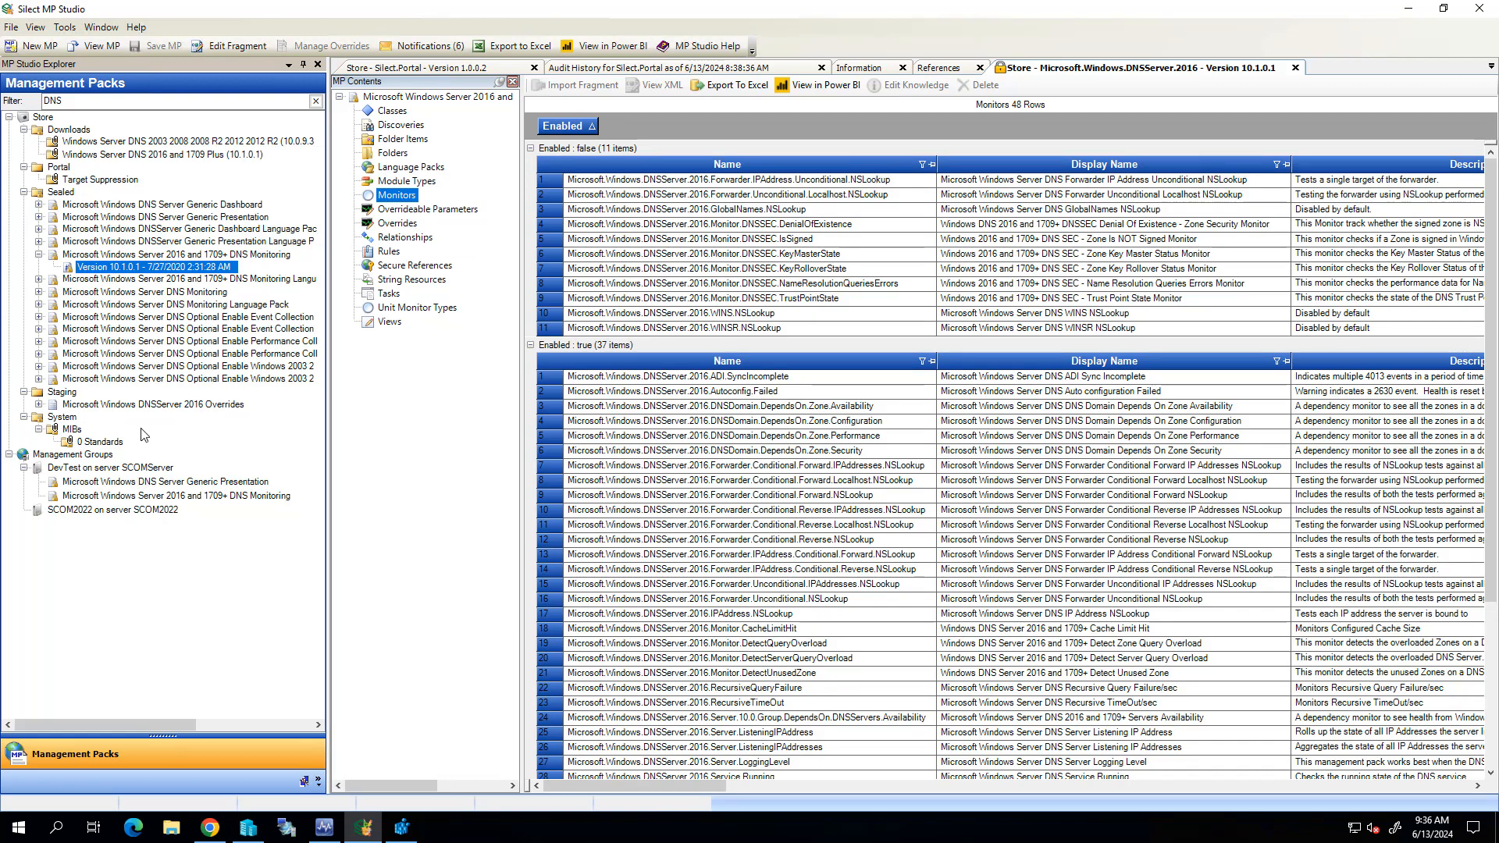
Step: Deploy version 1.0.0.1 of the Staging DNSServer 2016 Overrides pack, along with its referenced packs, to the SCOM2022 management group
double_click(172, 404)
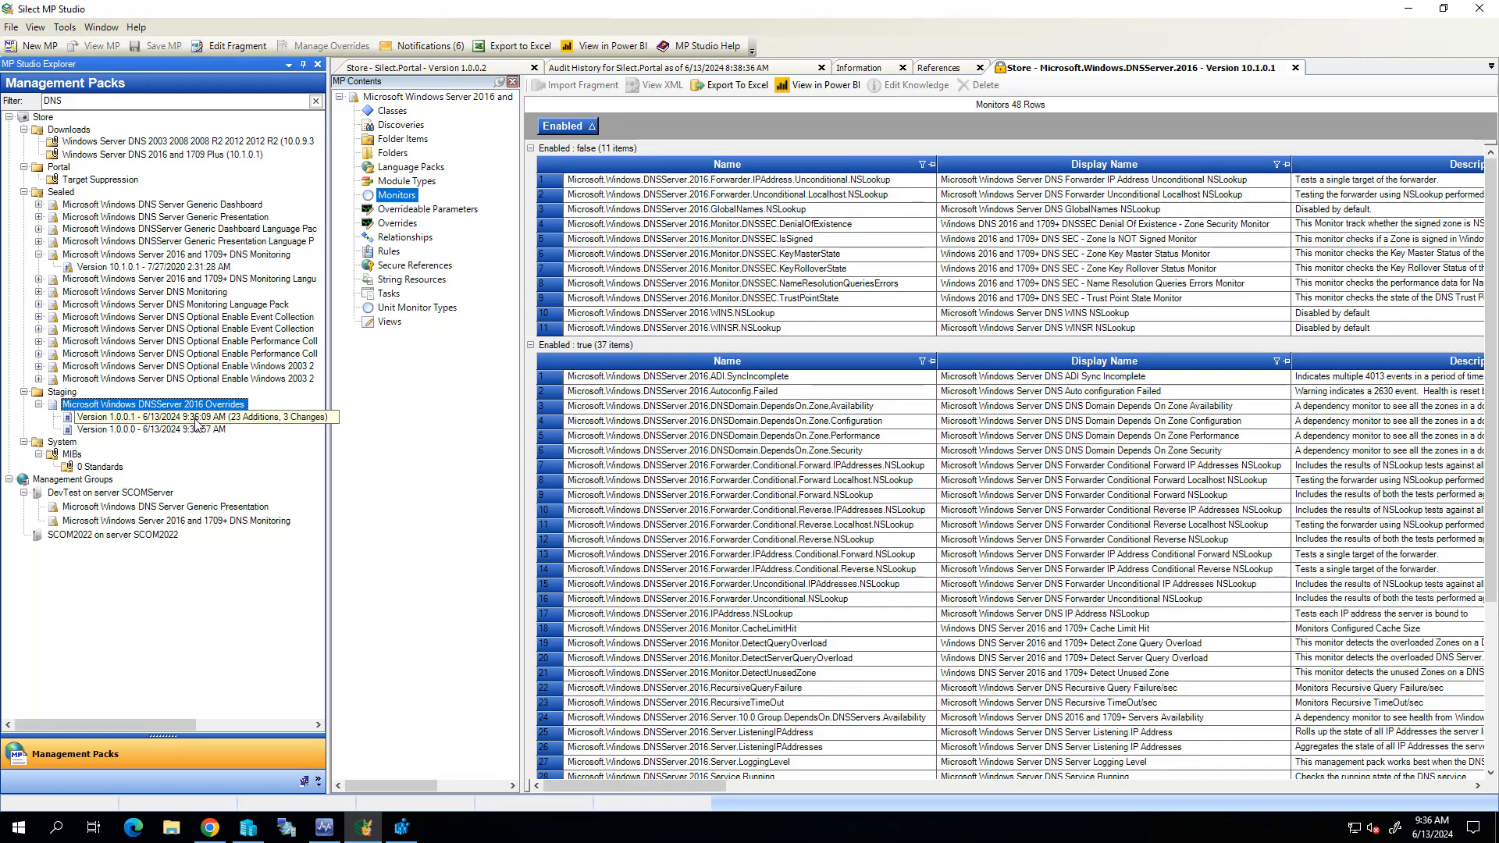
click(200, 417)
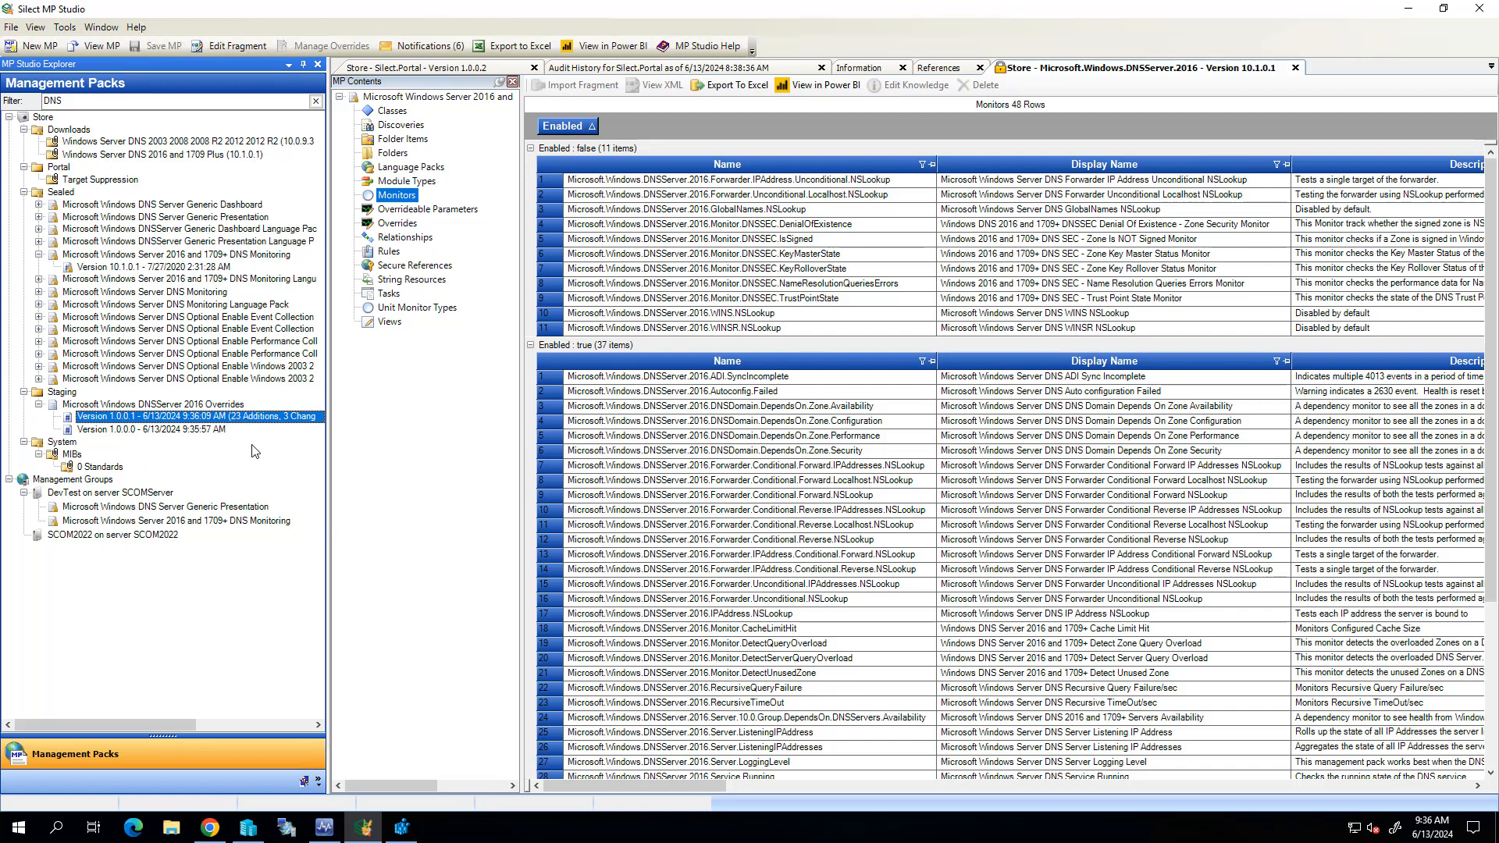
right_click(250, 418)
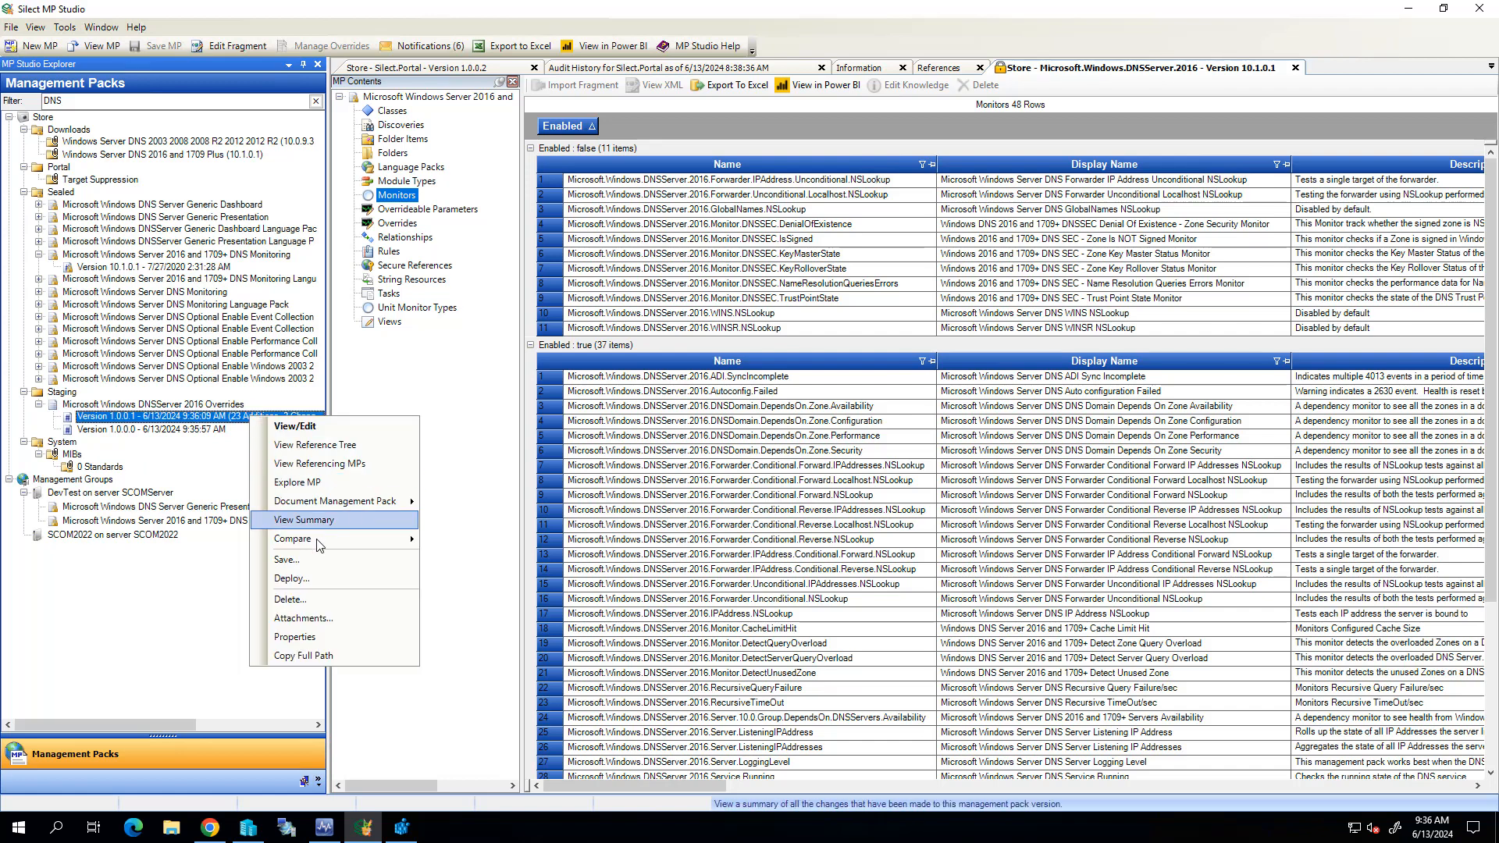
click(330, 579)
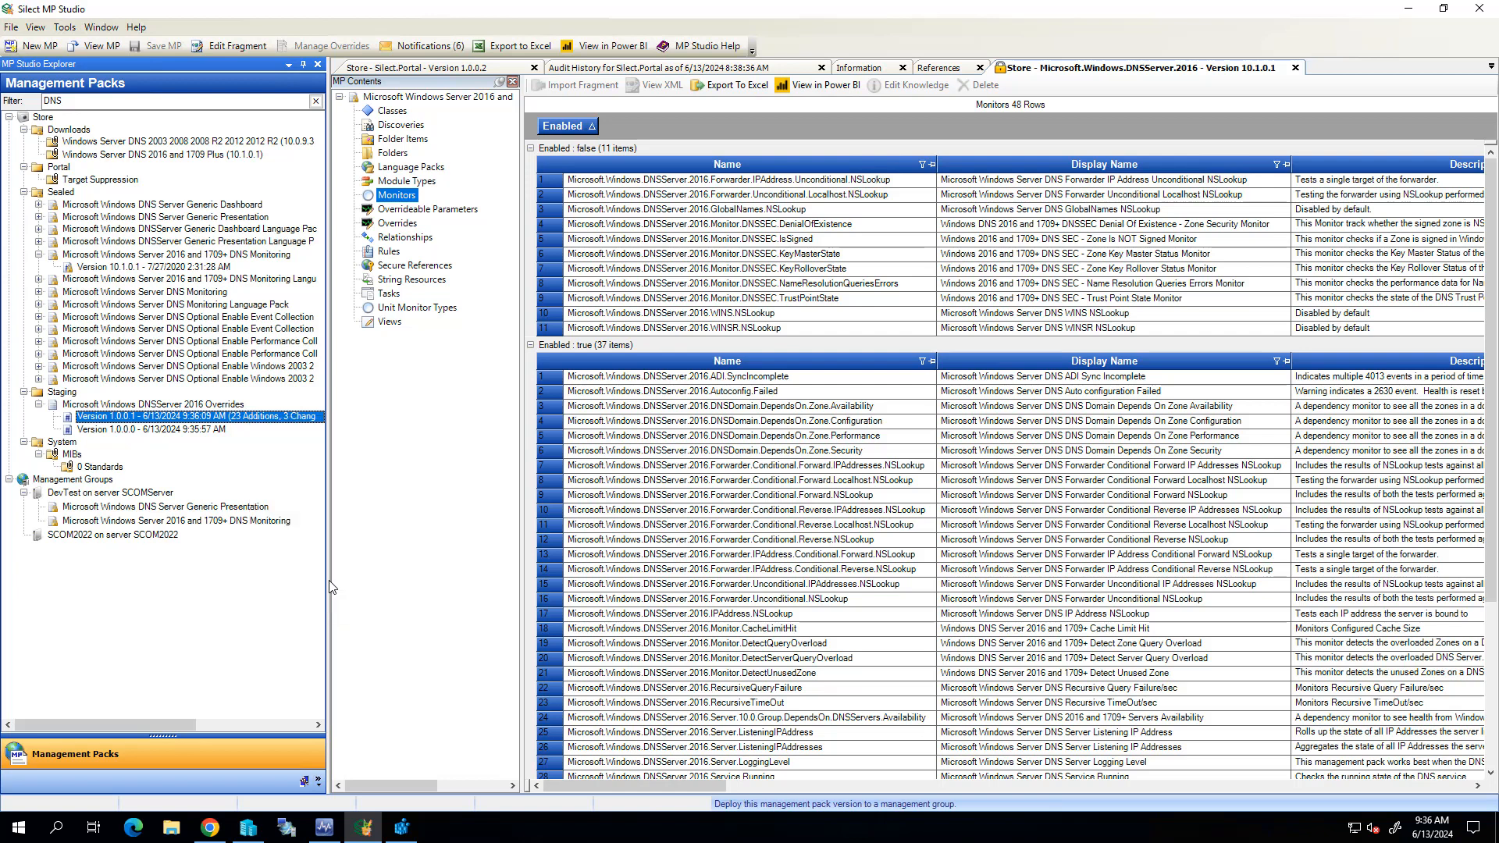
click(398, 300)
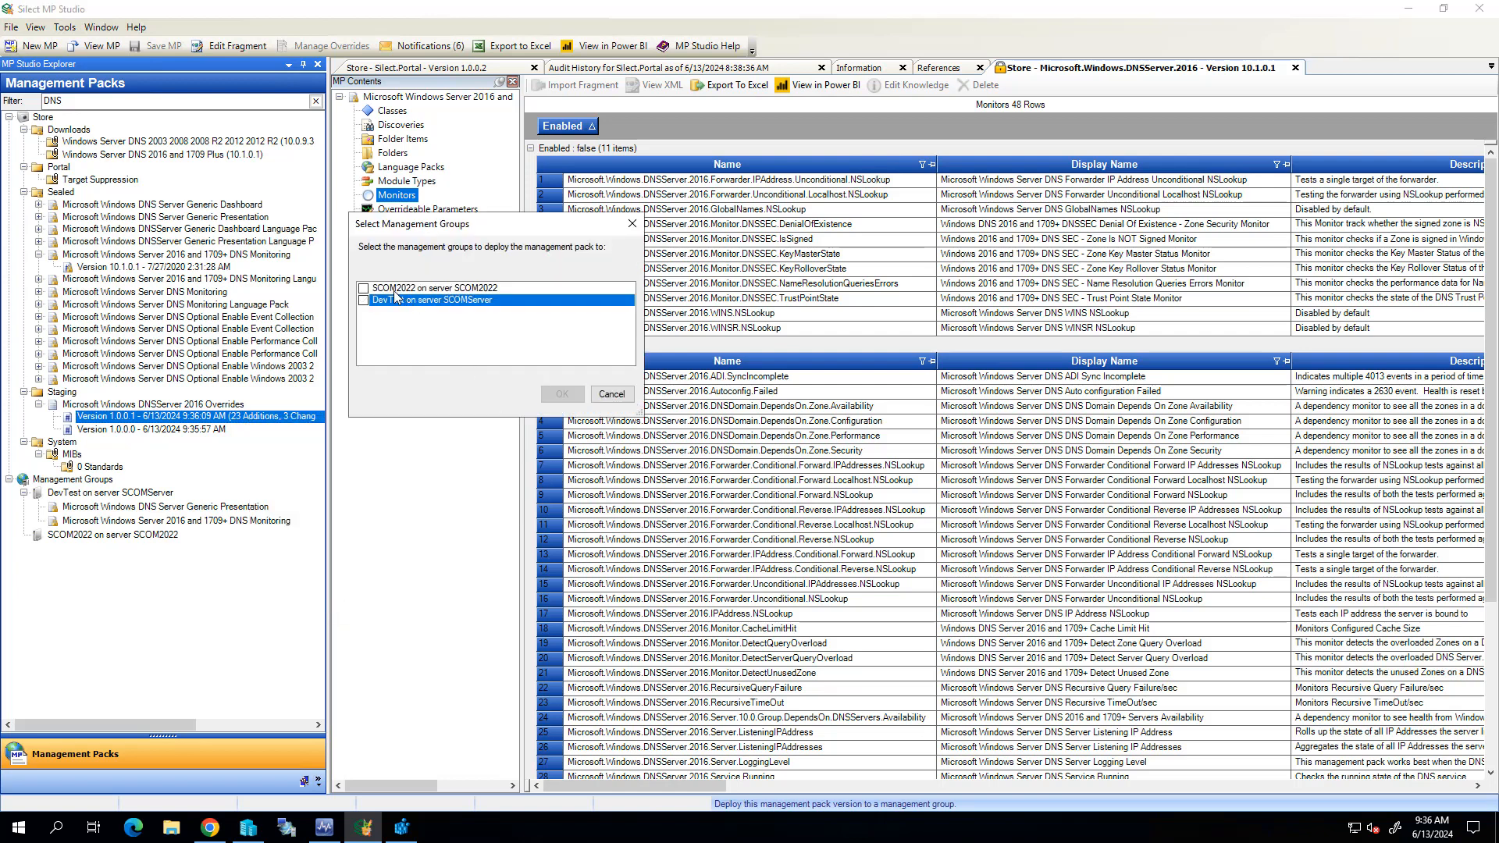
click(365, 288)
click(561, 394)
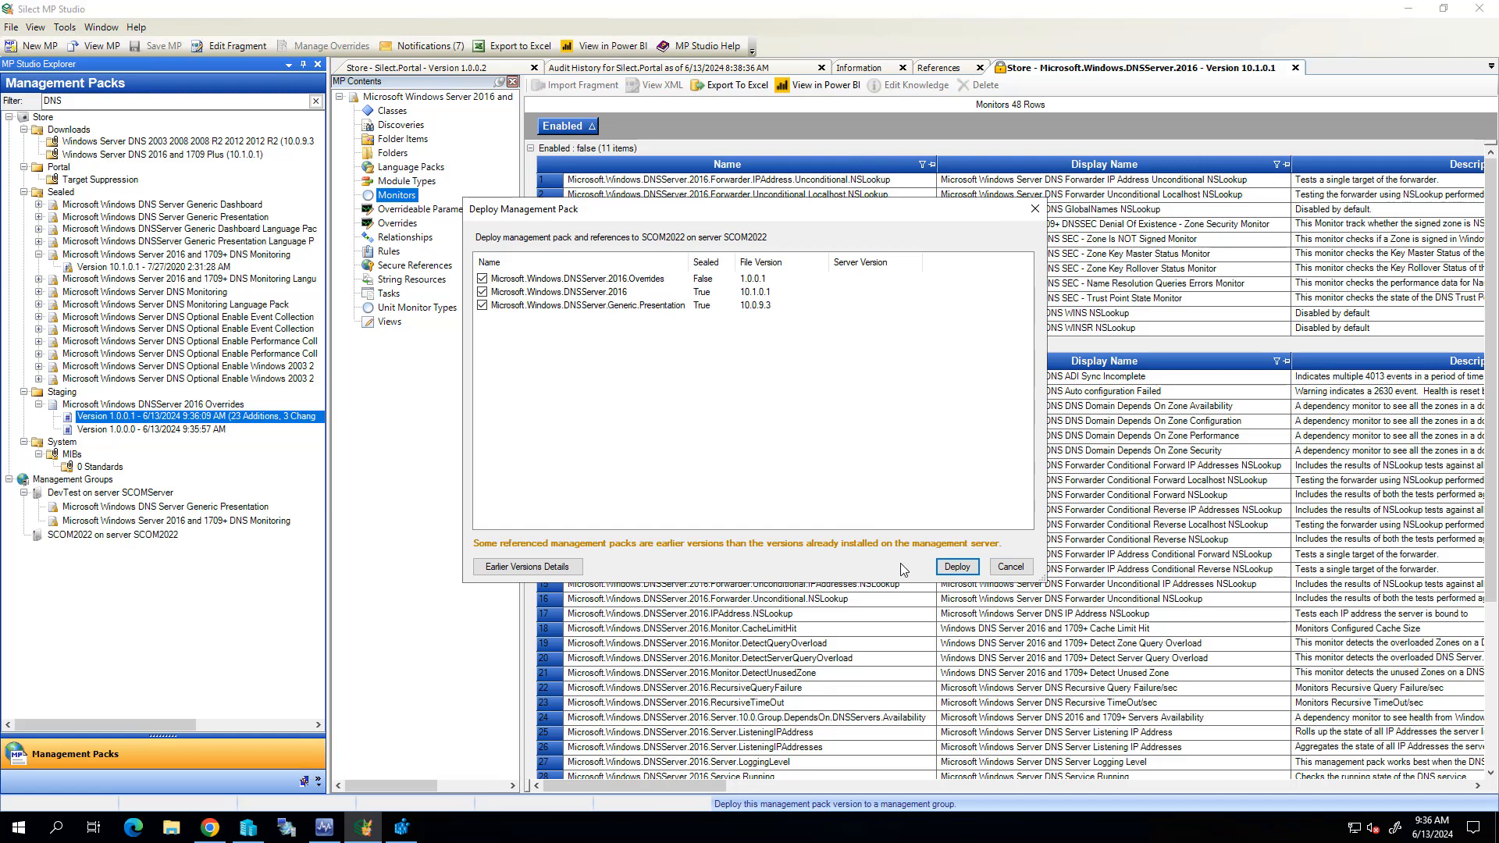
click(964, 572)
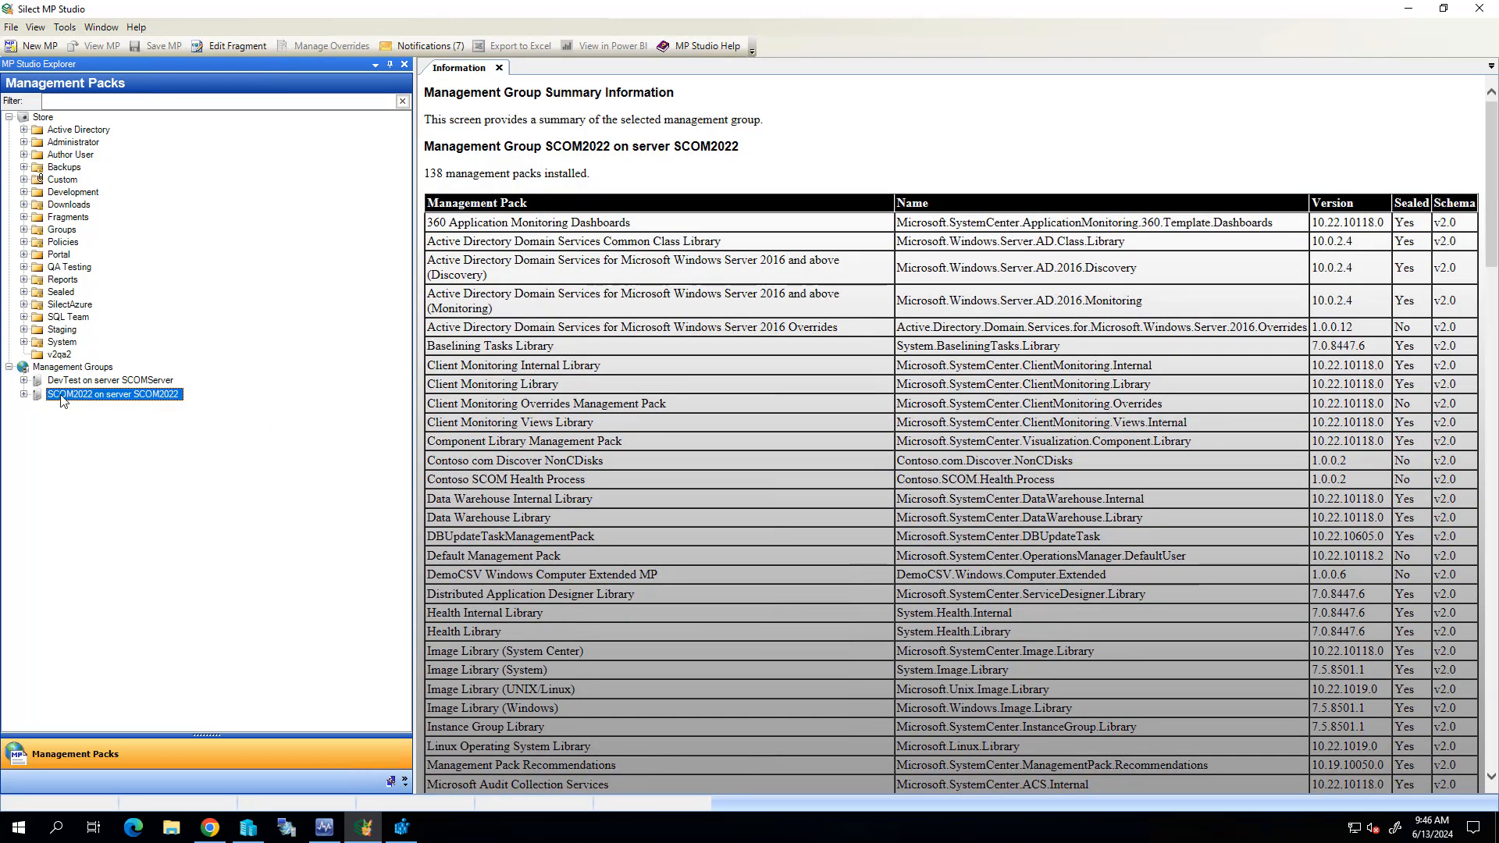
Step: View the monitors of the Active Directory Domain Services 2016 and above (Monitoring) pack installed in the SCOM2022 management group
click(24, 395)
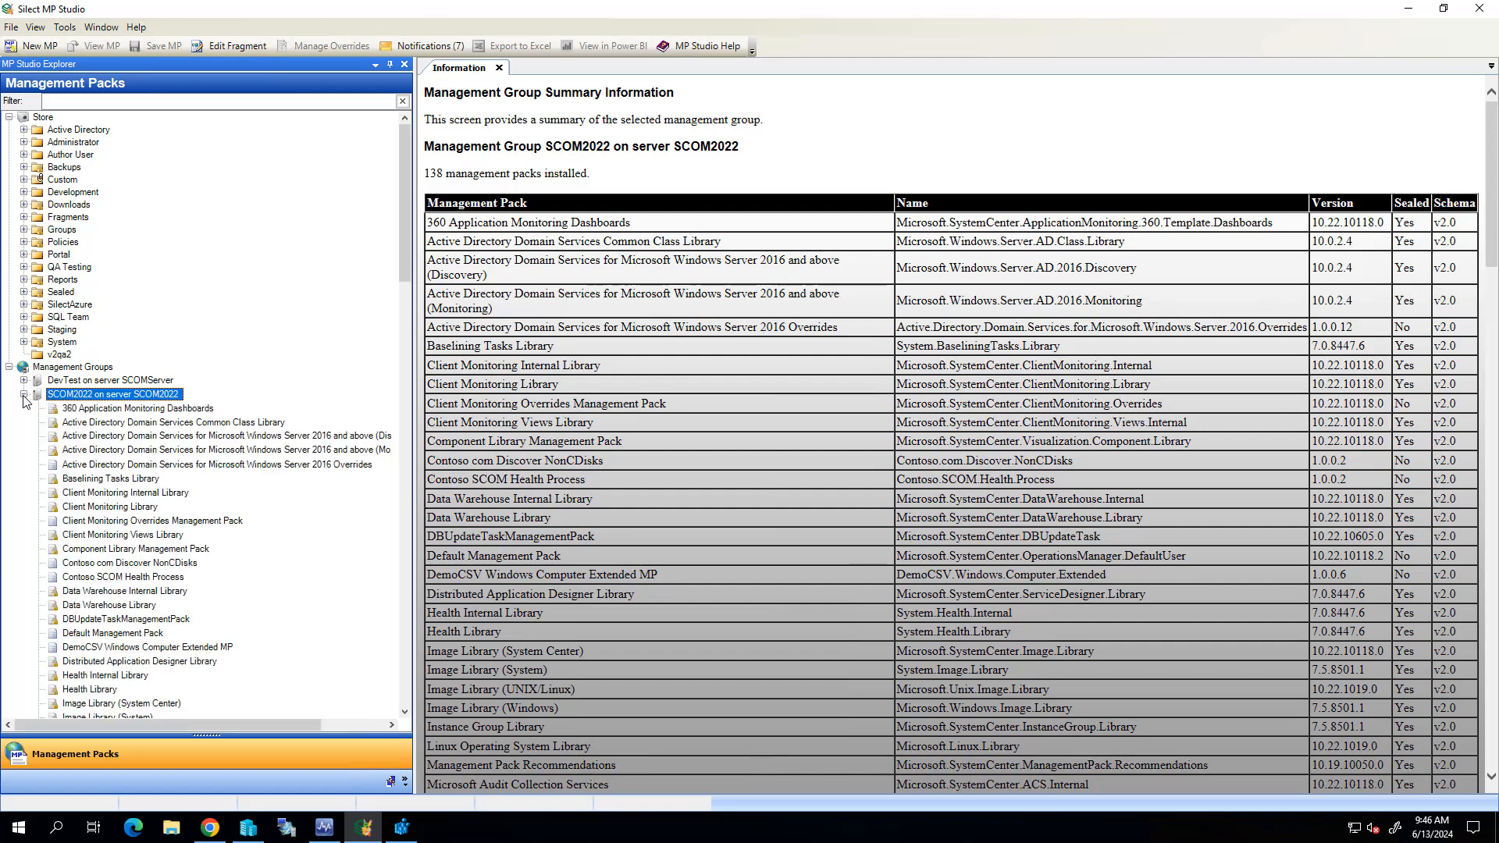
click(285, 451)
right_click(285, 453)
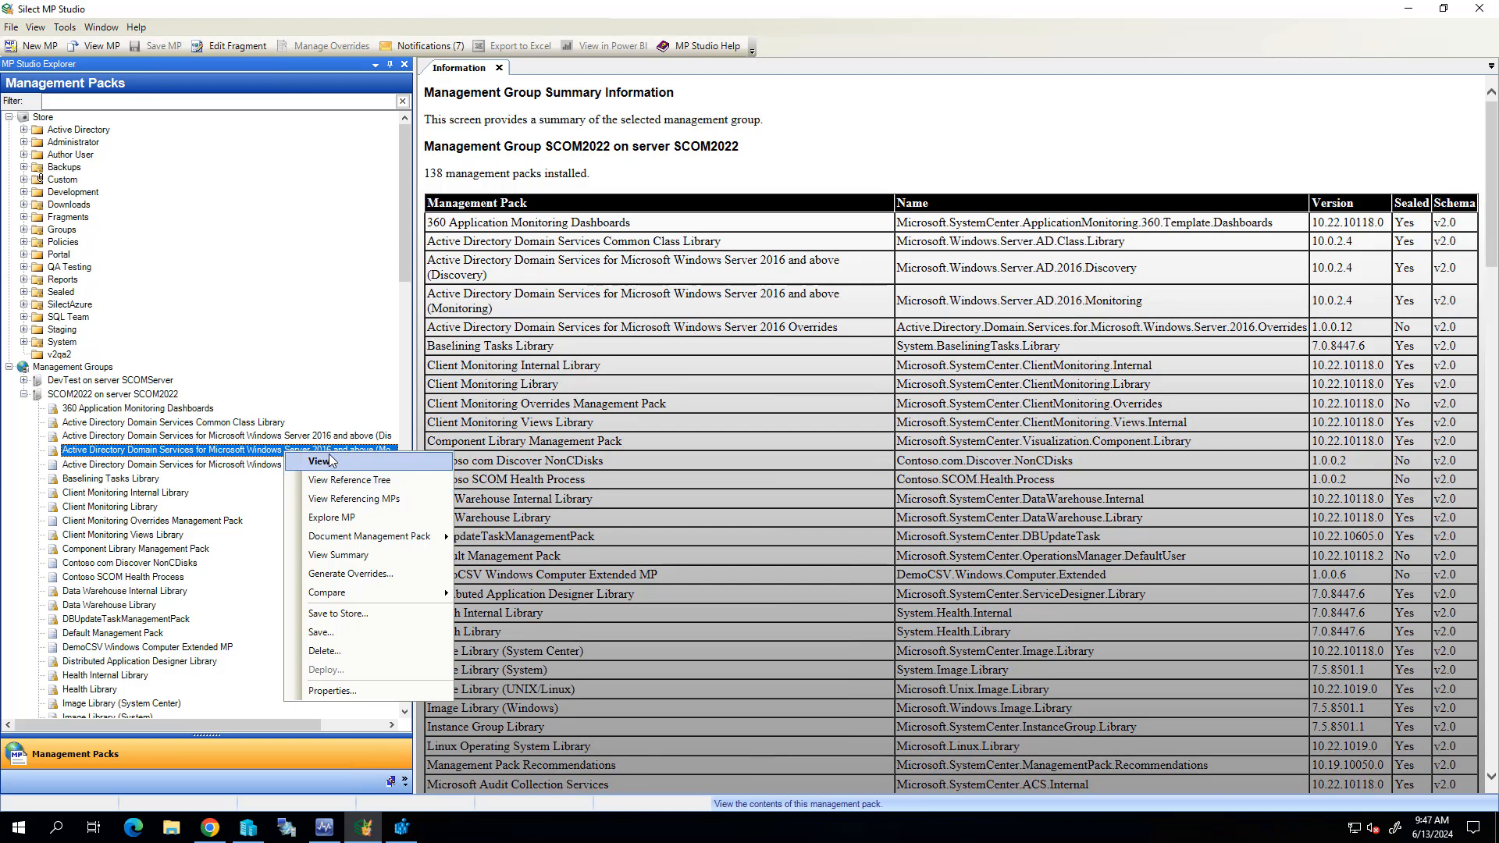
click(402, 461)
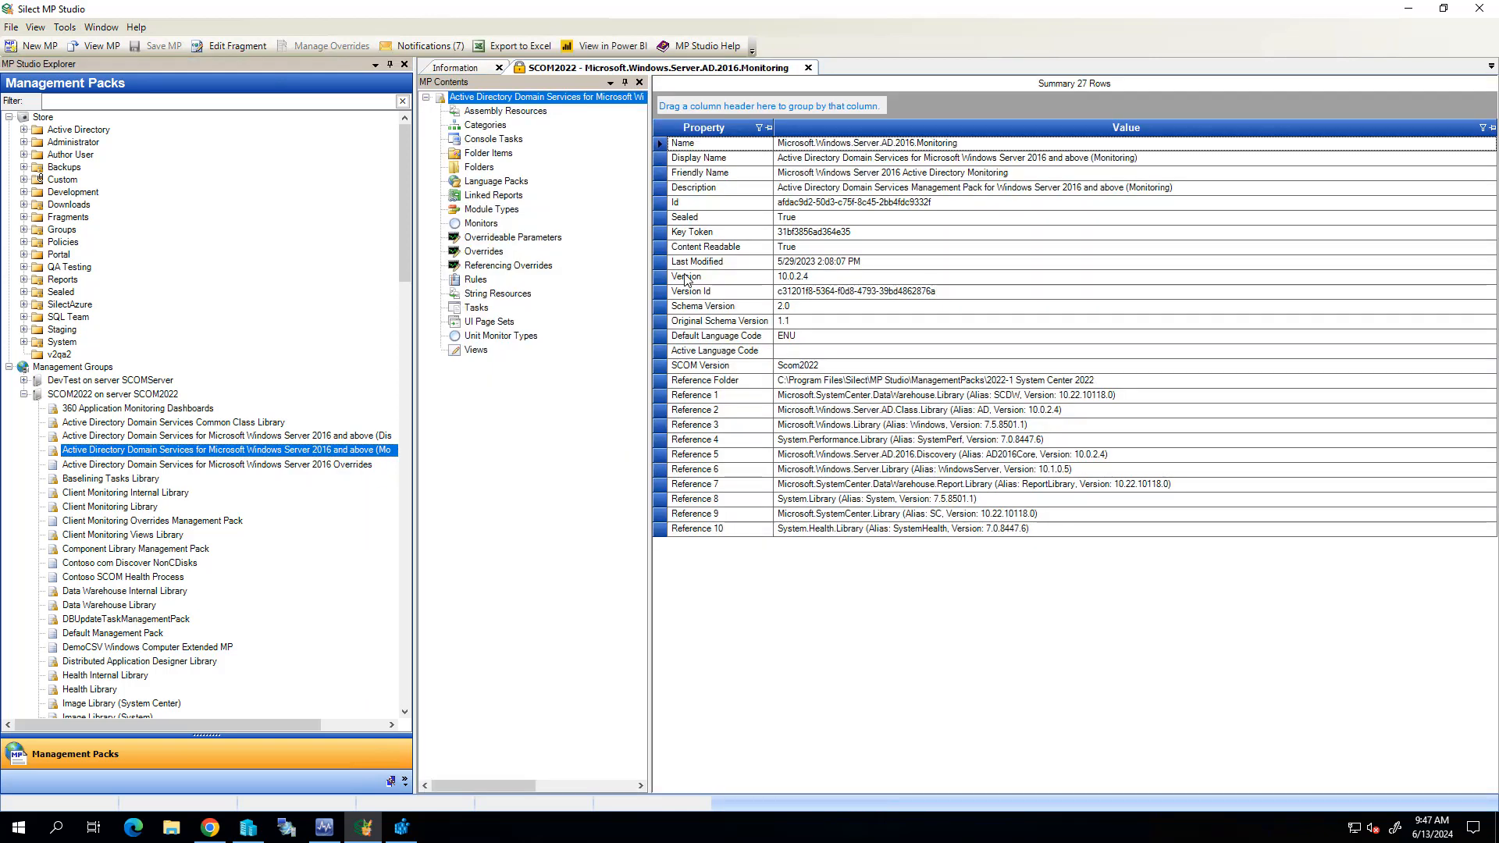
click(479, 224)
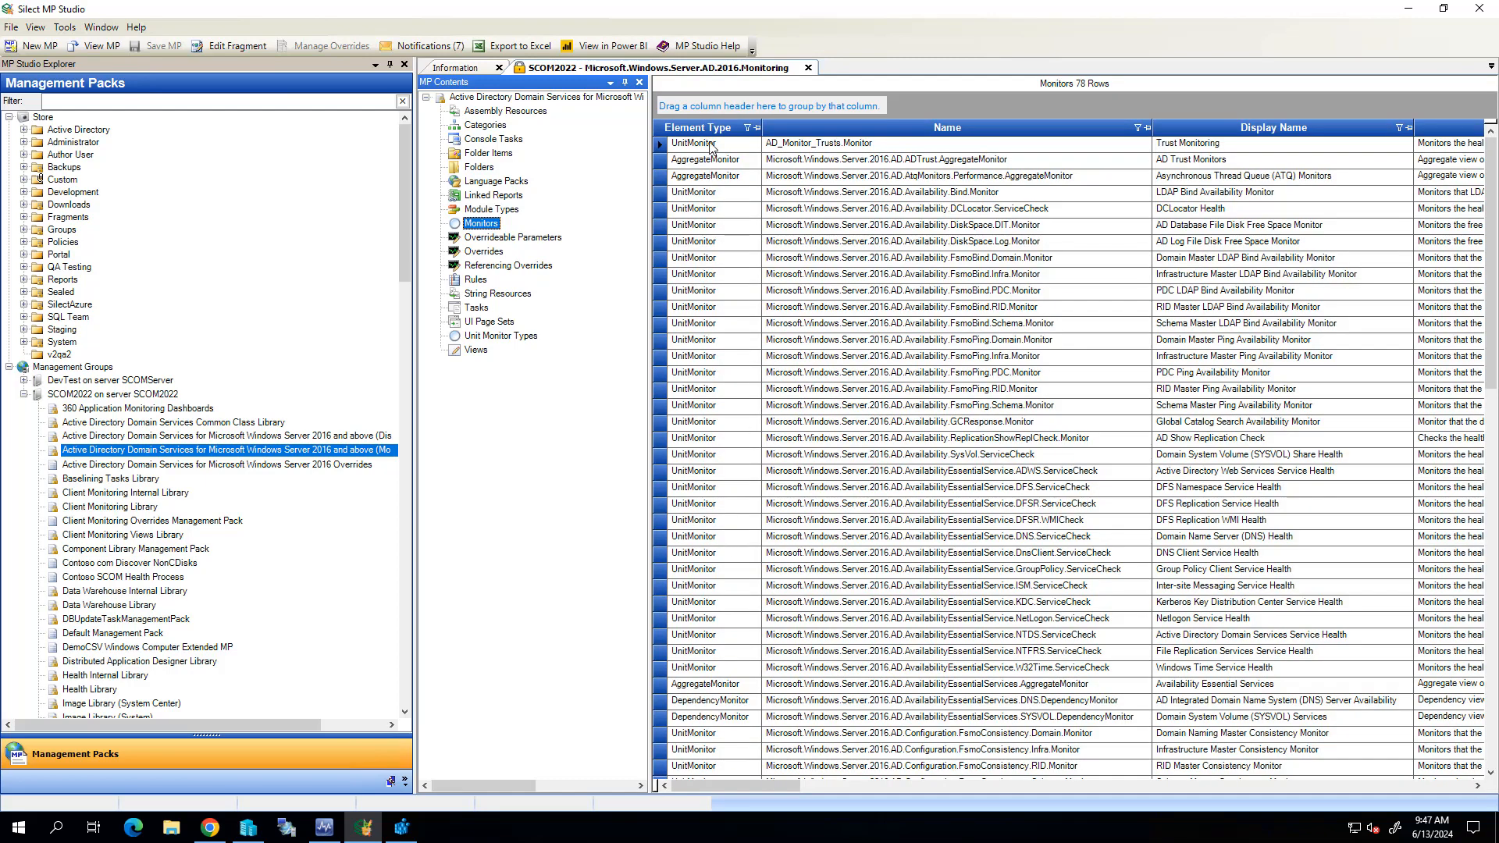
Step: Group the monitors by Element Type and, among the unit monitors, select DiskSpace.DIT through FsmoBind.RID with their available actions shown
click(711, 127)
drag(710, 127, 726, 106)
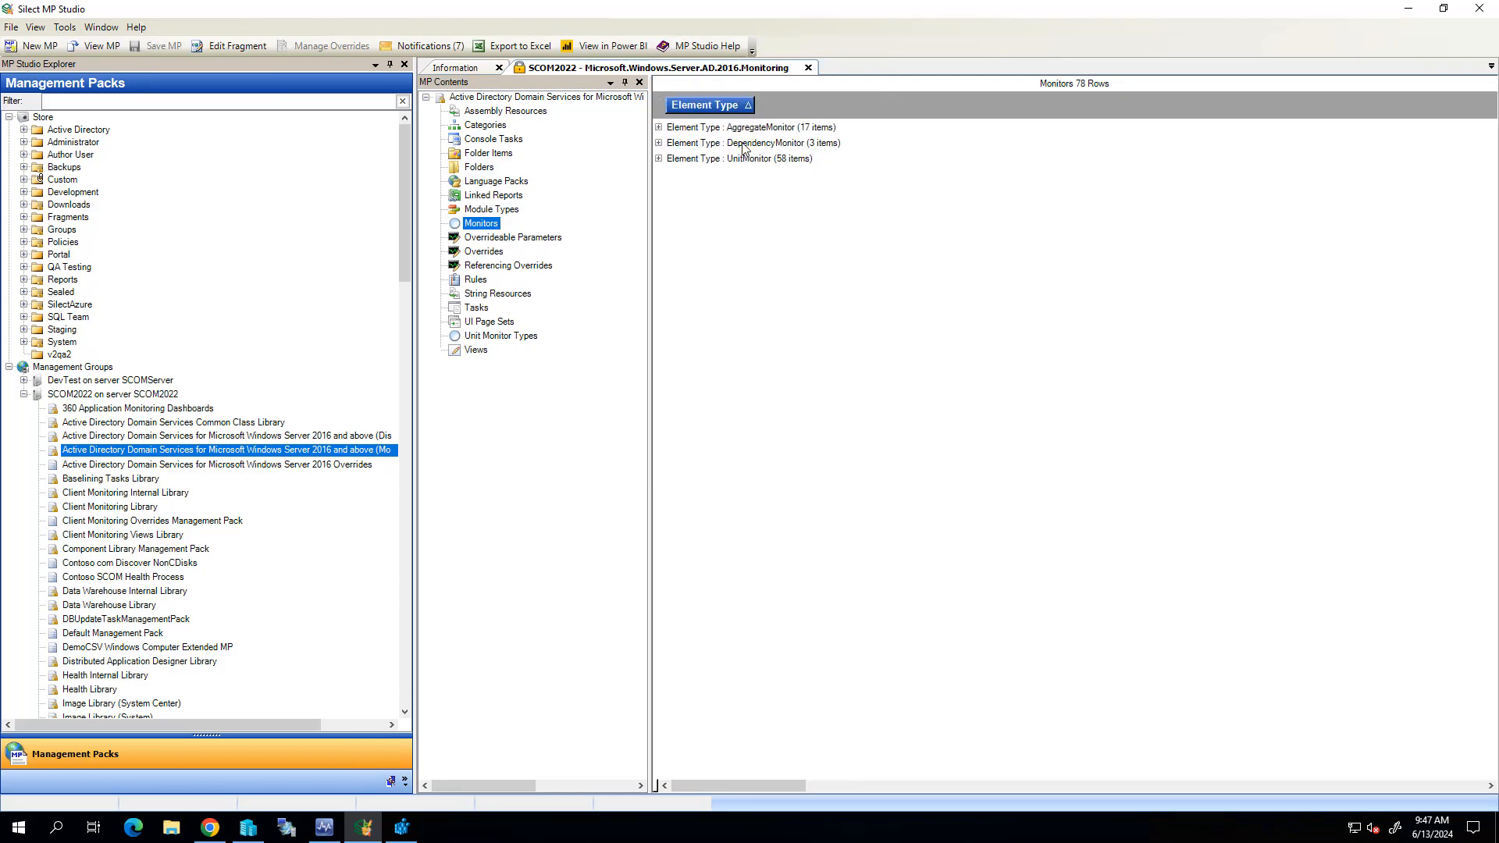
click(658, 158)
drag(745, 241, 746, 326)
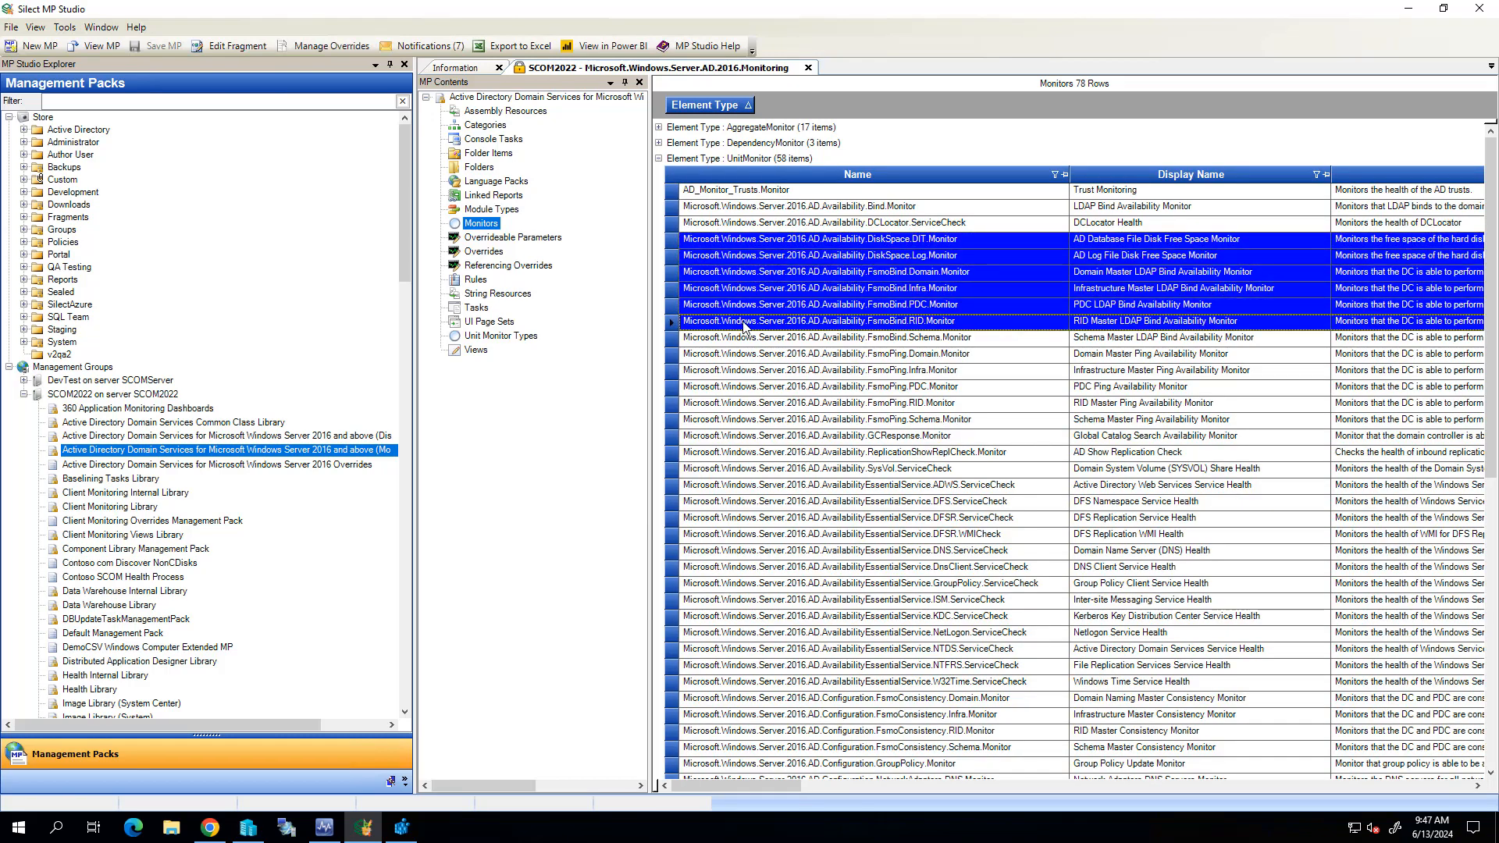
right_click(745, 327)
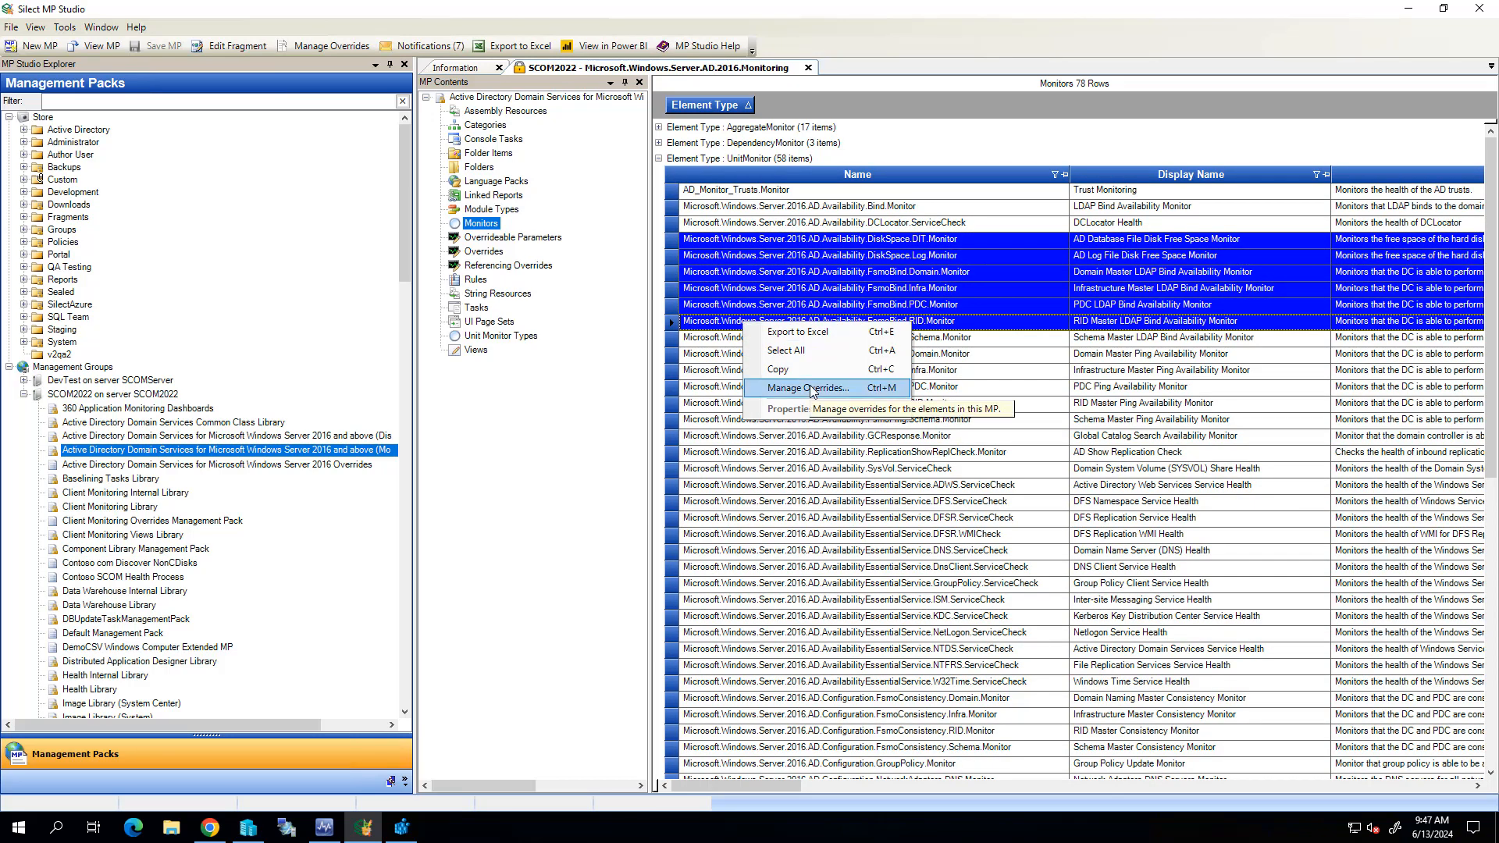
Step: Check which management packs reference the Active Directory Domain Services 2016 Overrides pack in SCOM2022
right_click(362, 465)
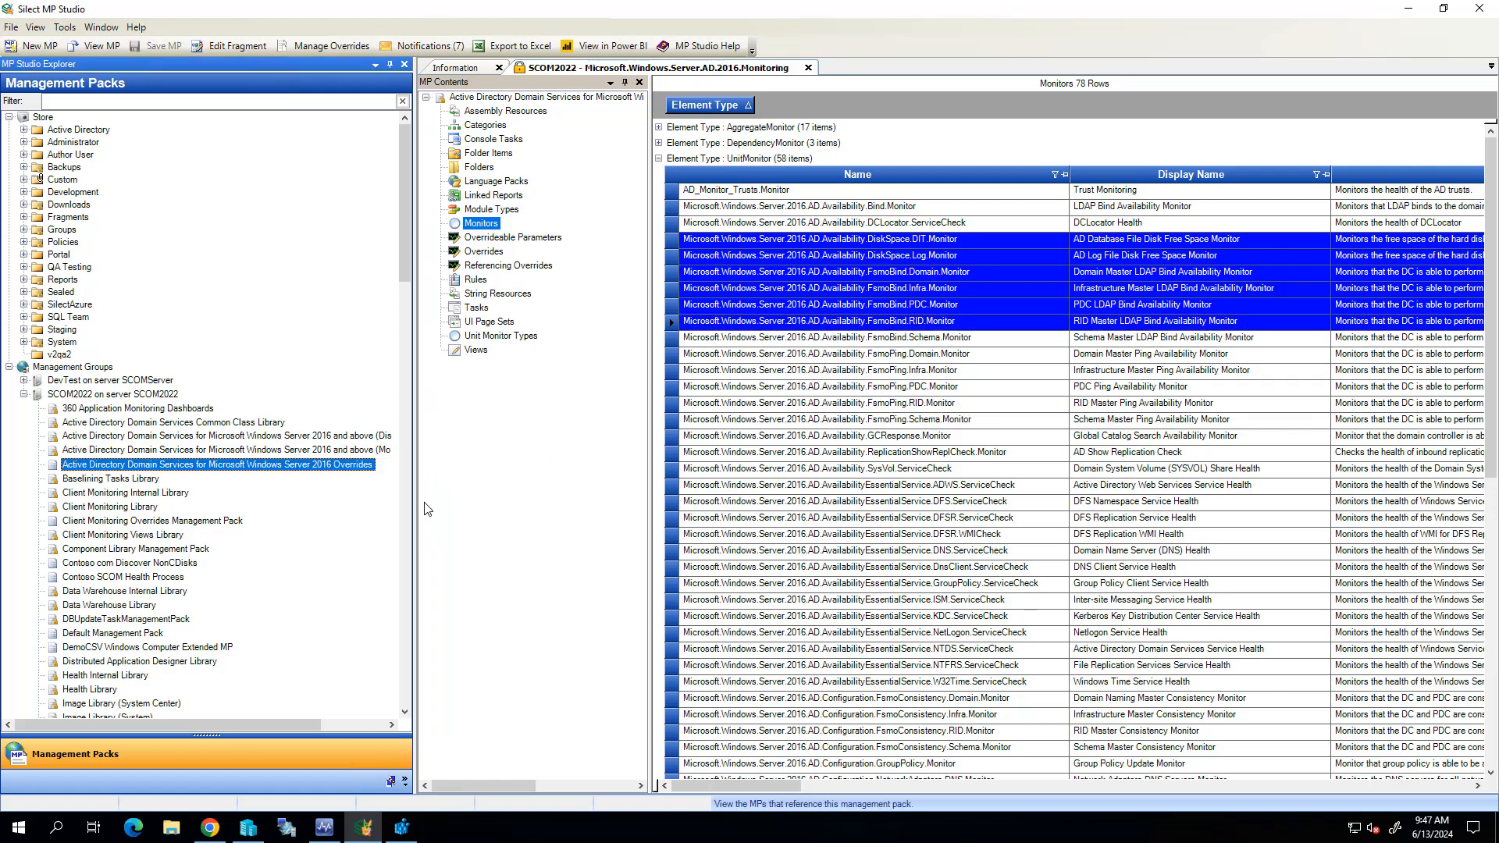
click(524, 506)
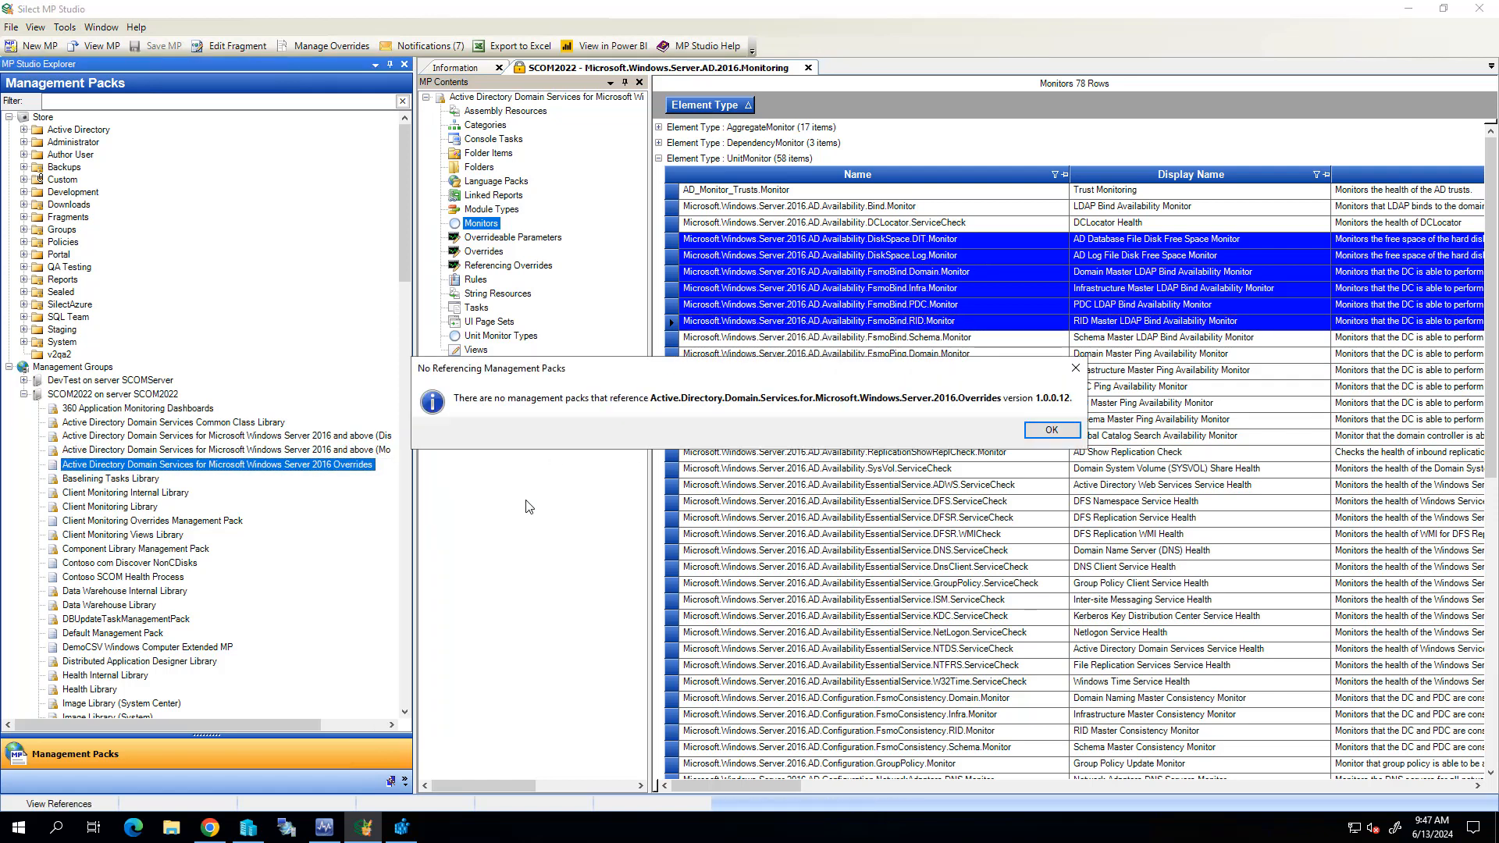
click(1052, 430)
Step: Check which management packs reference the Active Directory Domain Services 2016 and above (Monitoring) pack in SCOM2022
ctrl+click(383, 455)
click(381, 455)
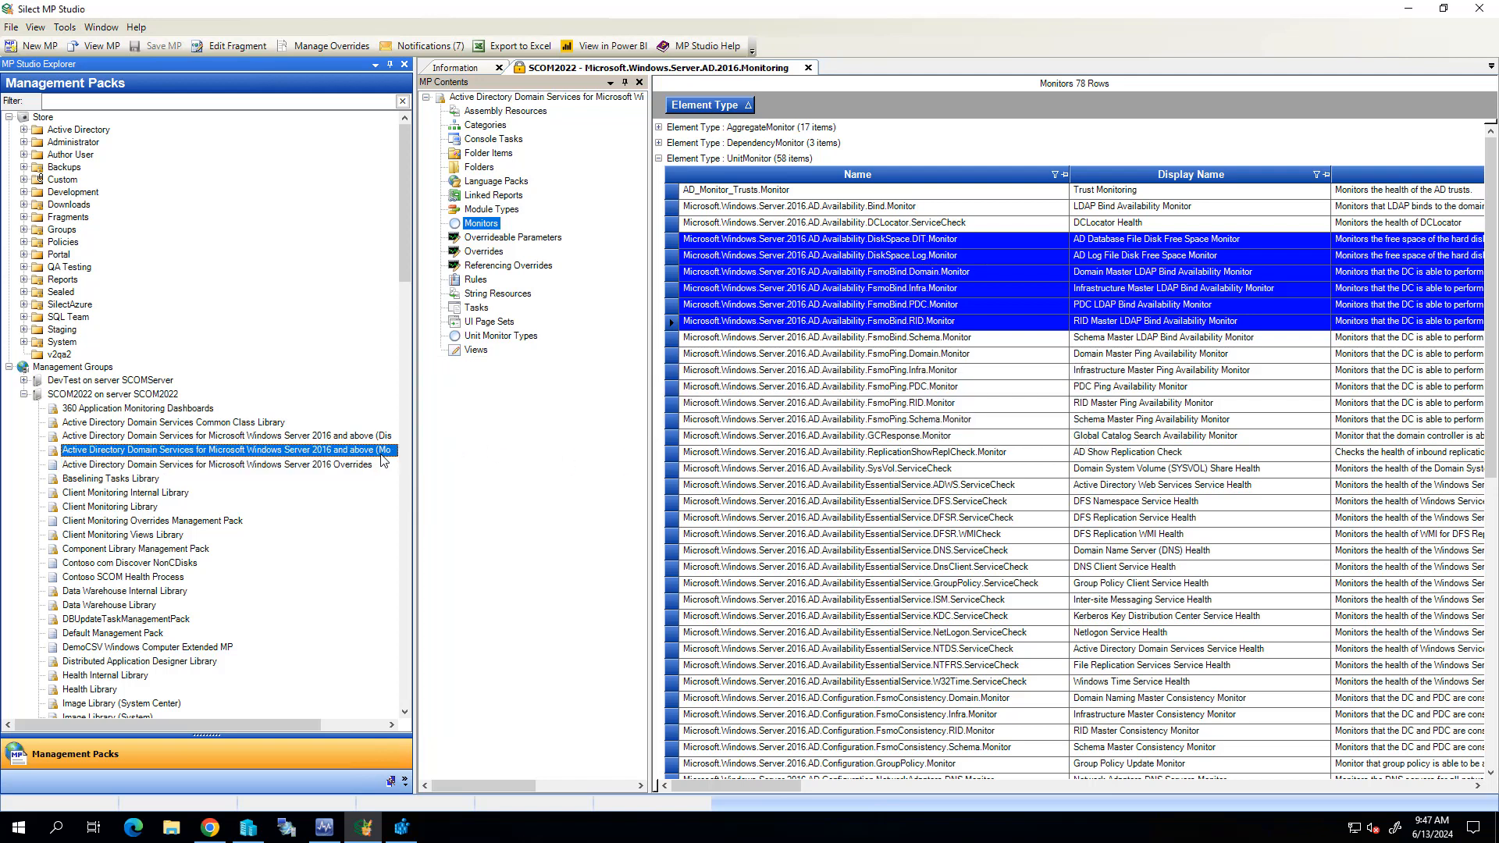
right_click(379, 455)
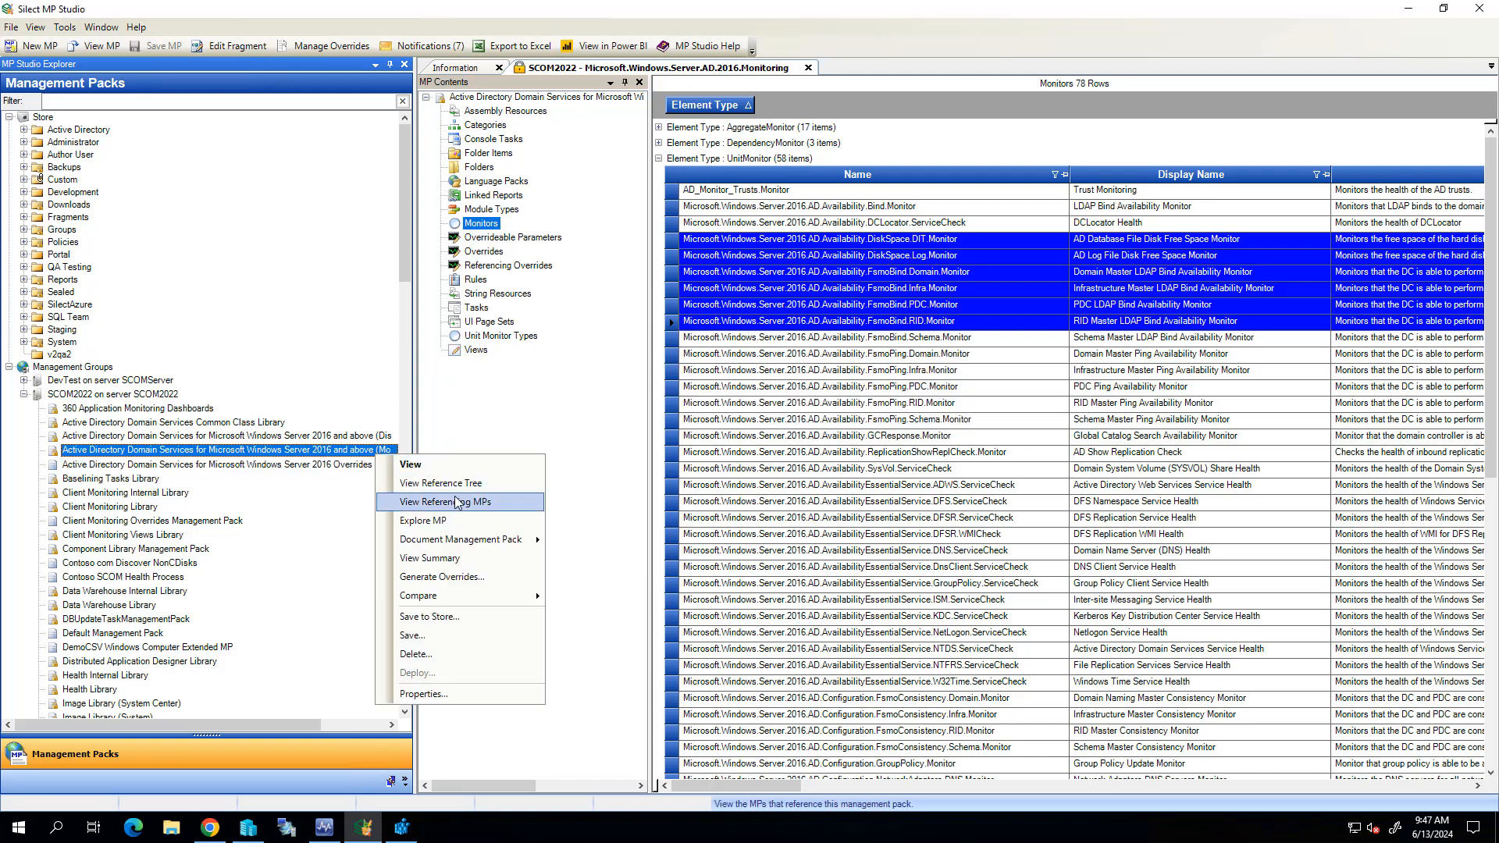
click(458, 502)
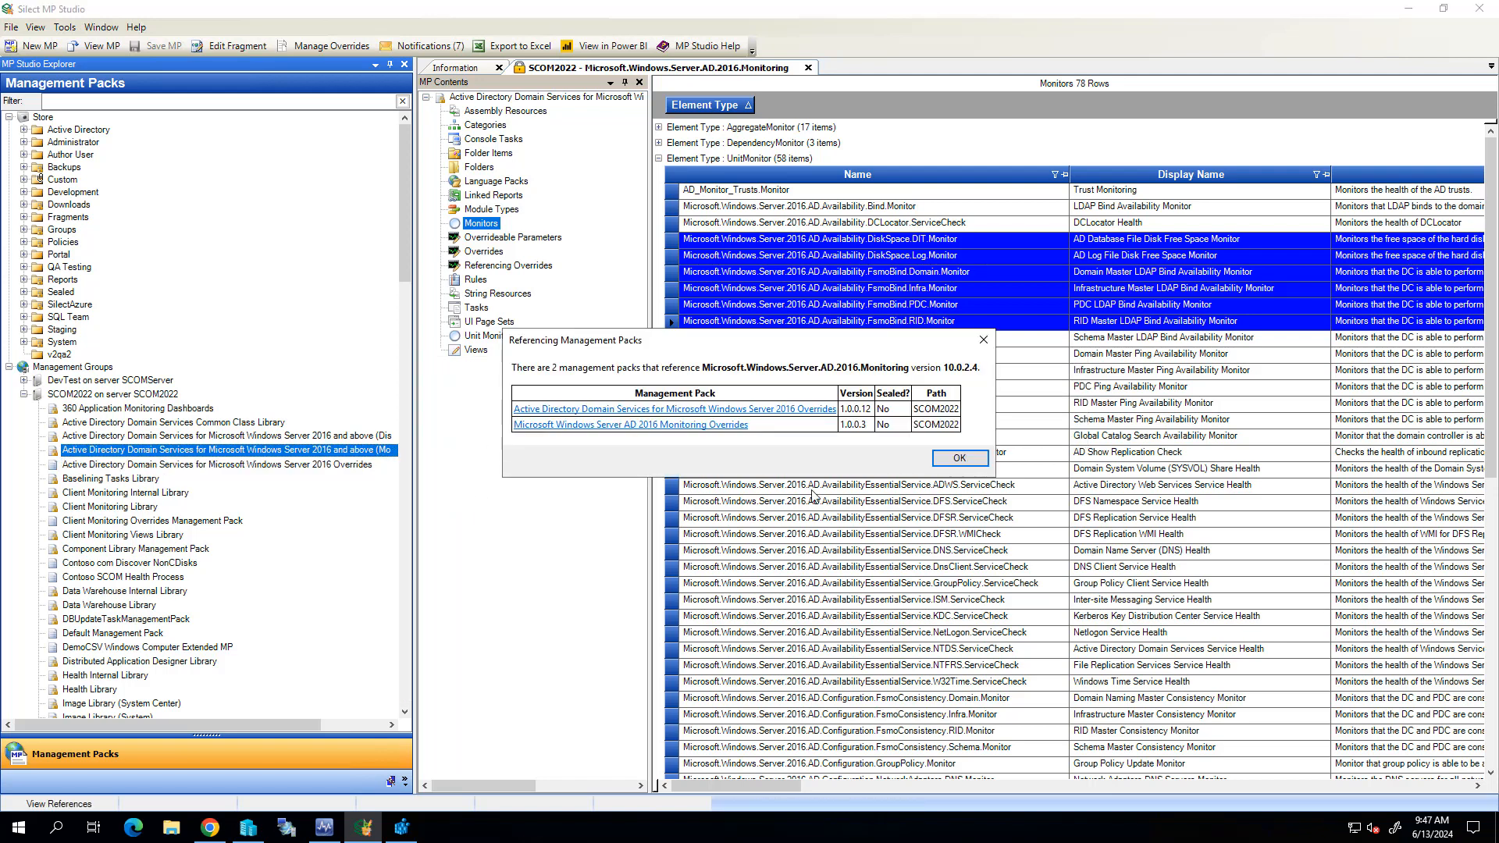
click(960, 459)
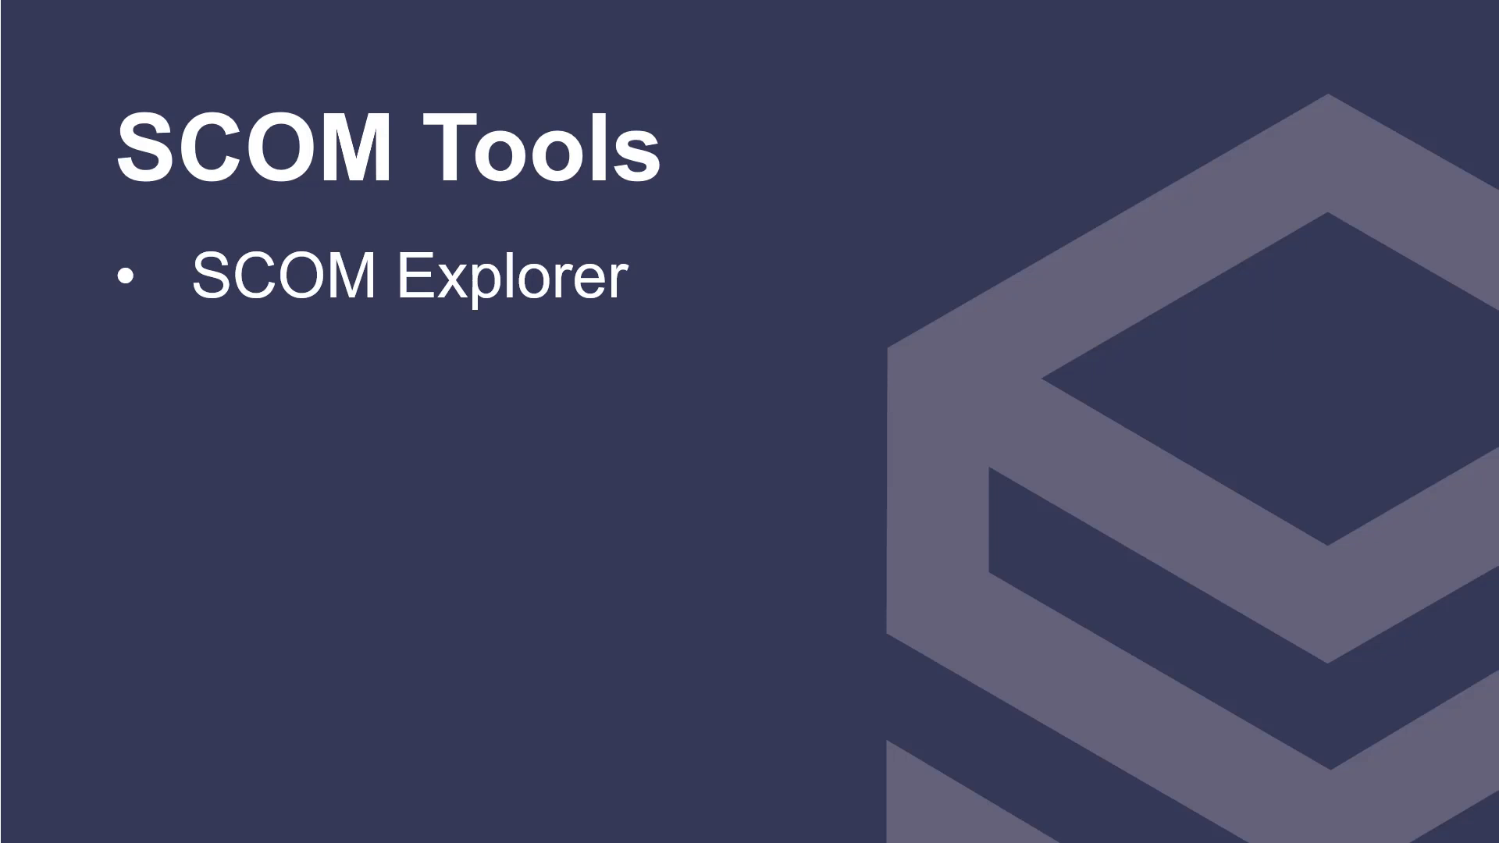
click(461, 465)
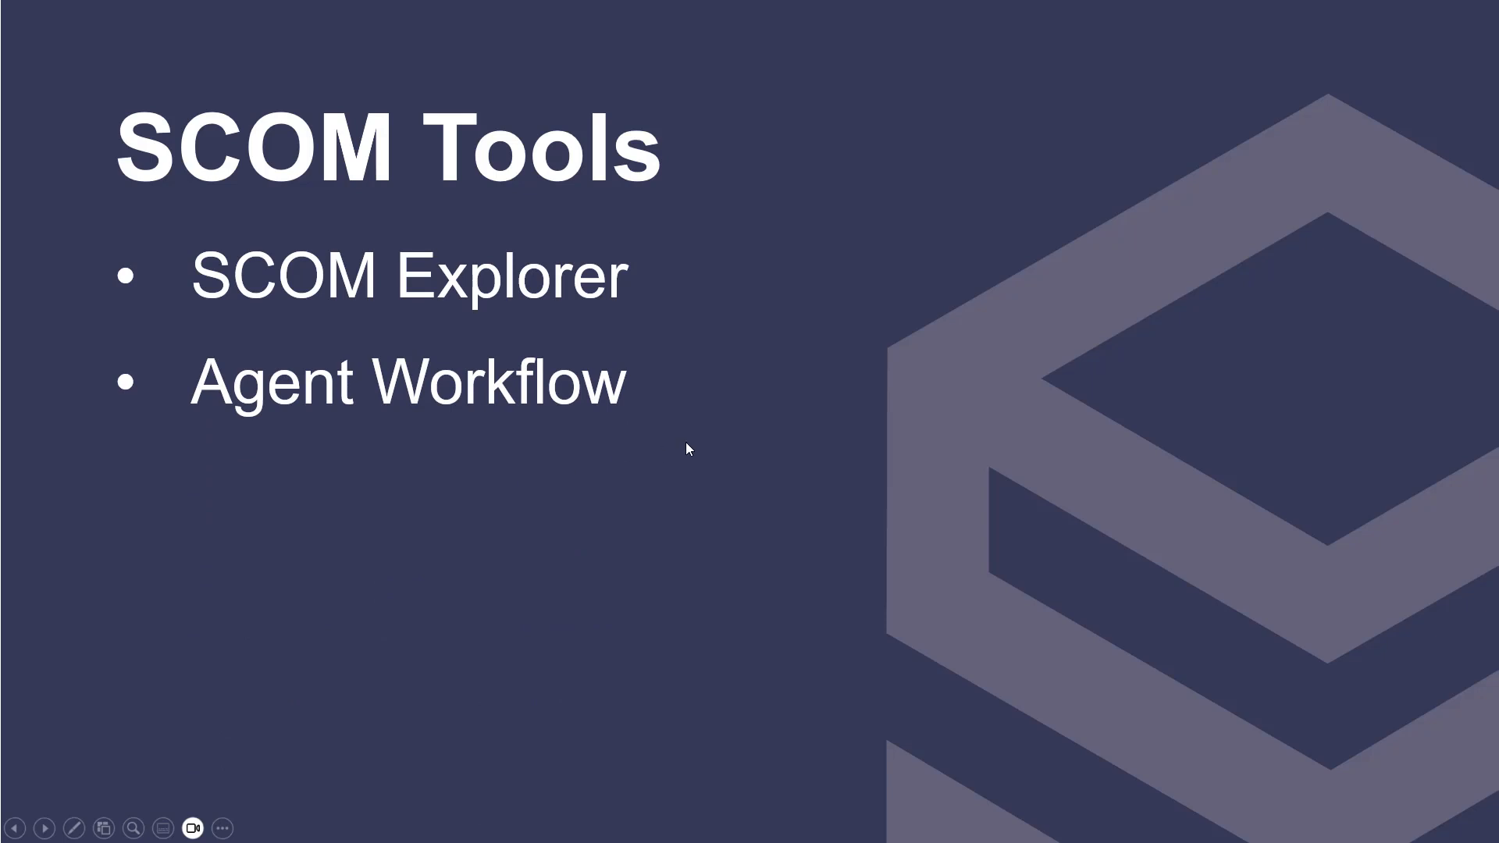
click(735, 448)
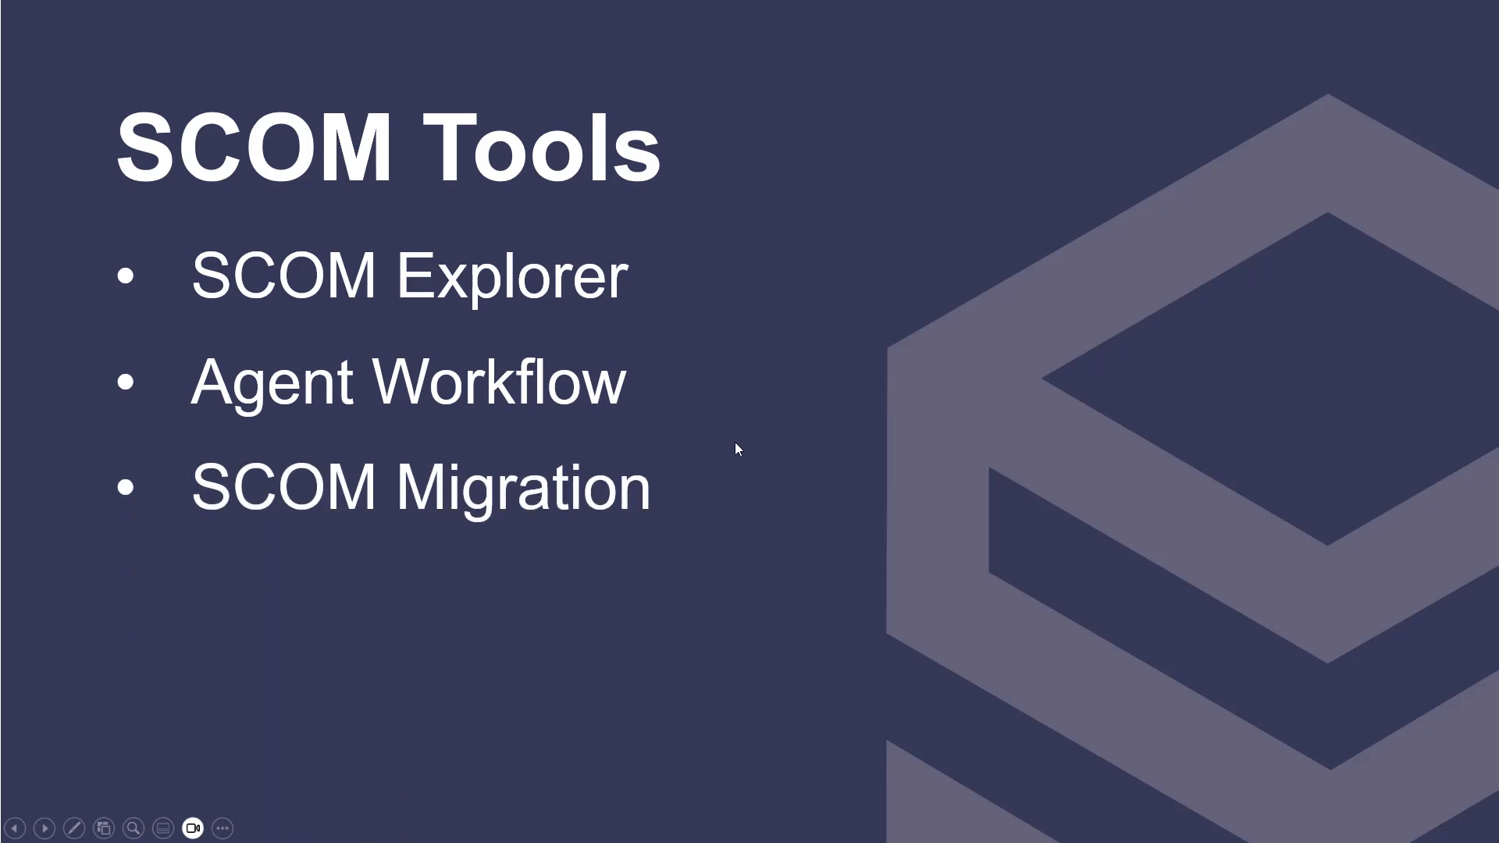
click(779, 409)
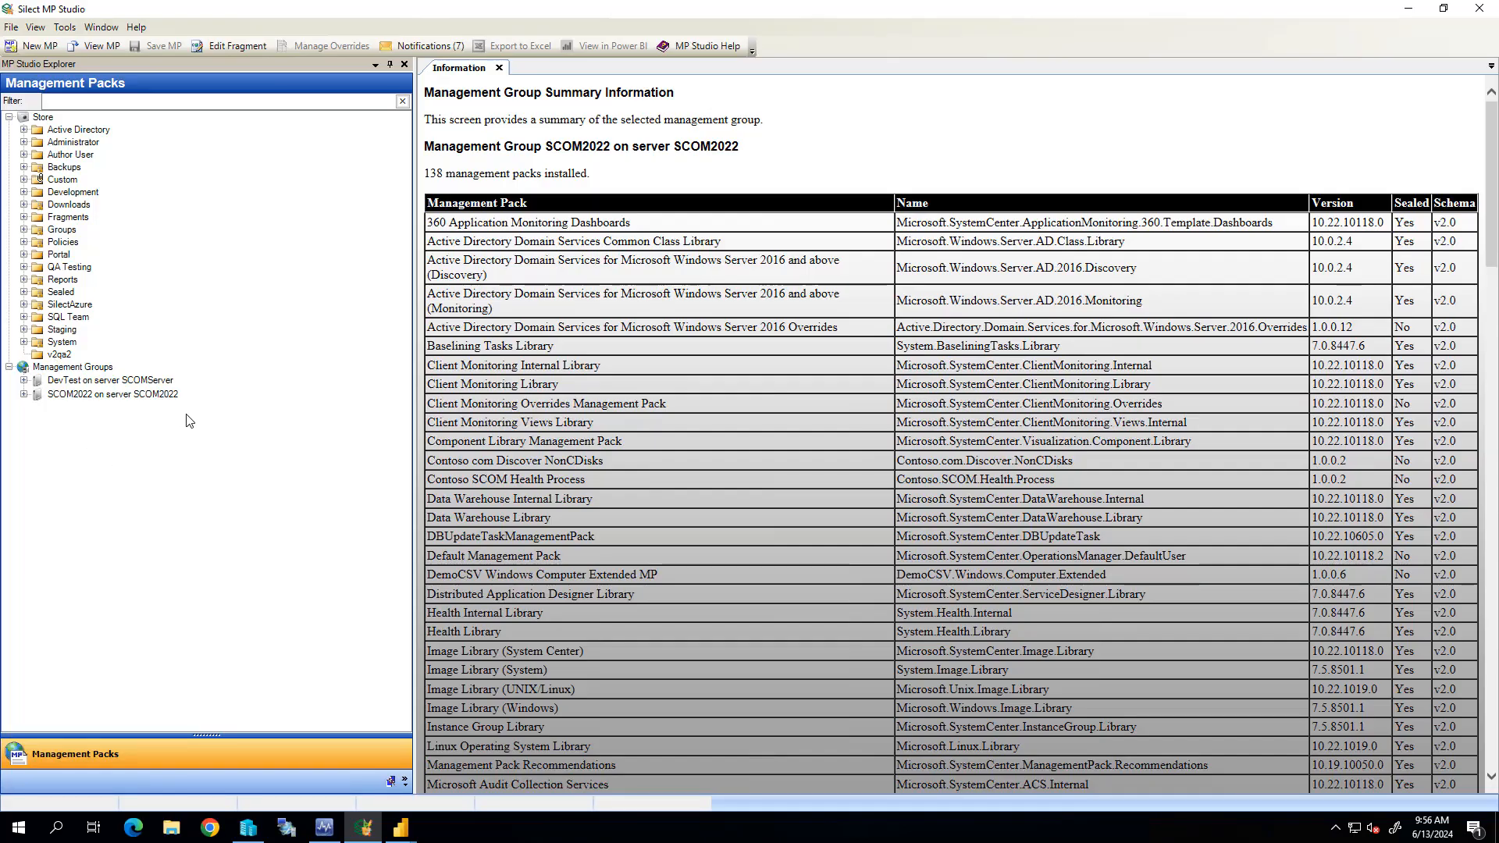
Step: Explore the DevTest management group on server SCOMServer
click(156, 381)
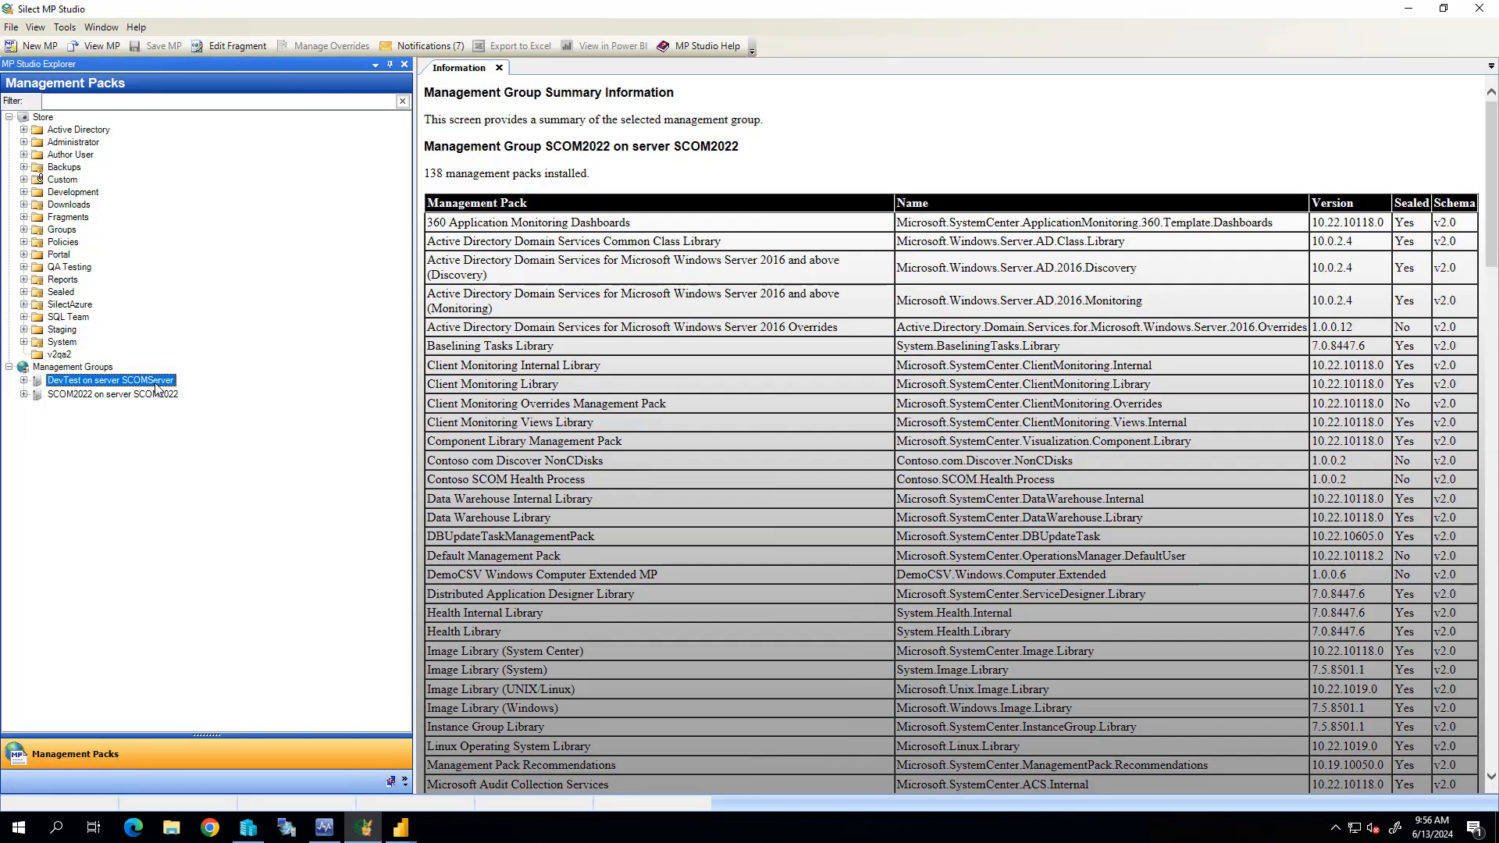
right_click(156, 382)
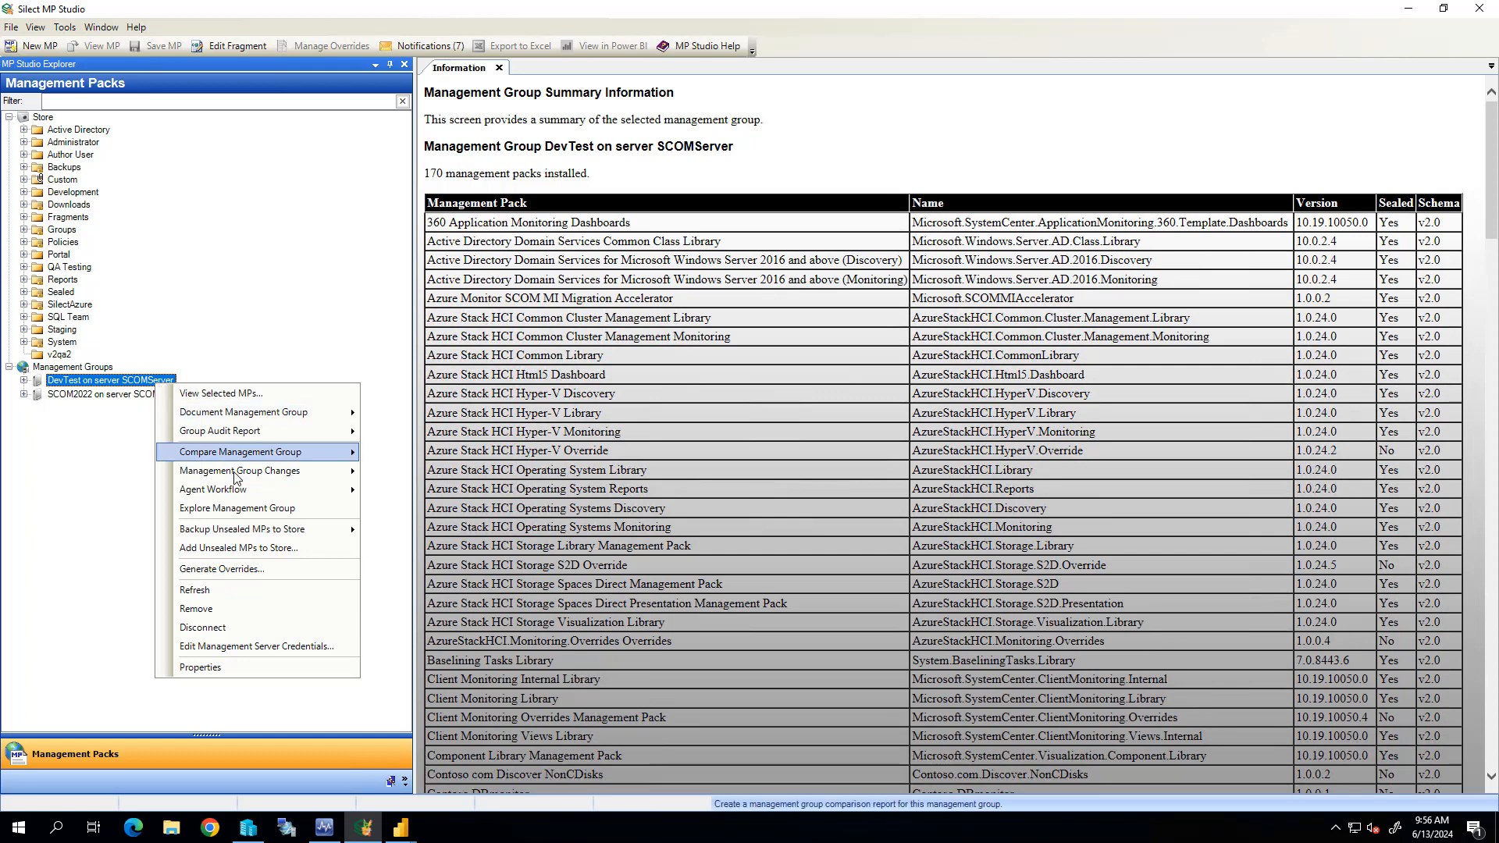
click(283, 509)
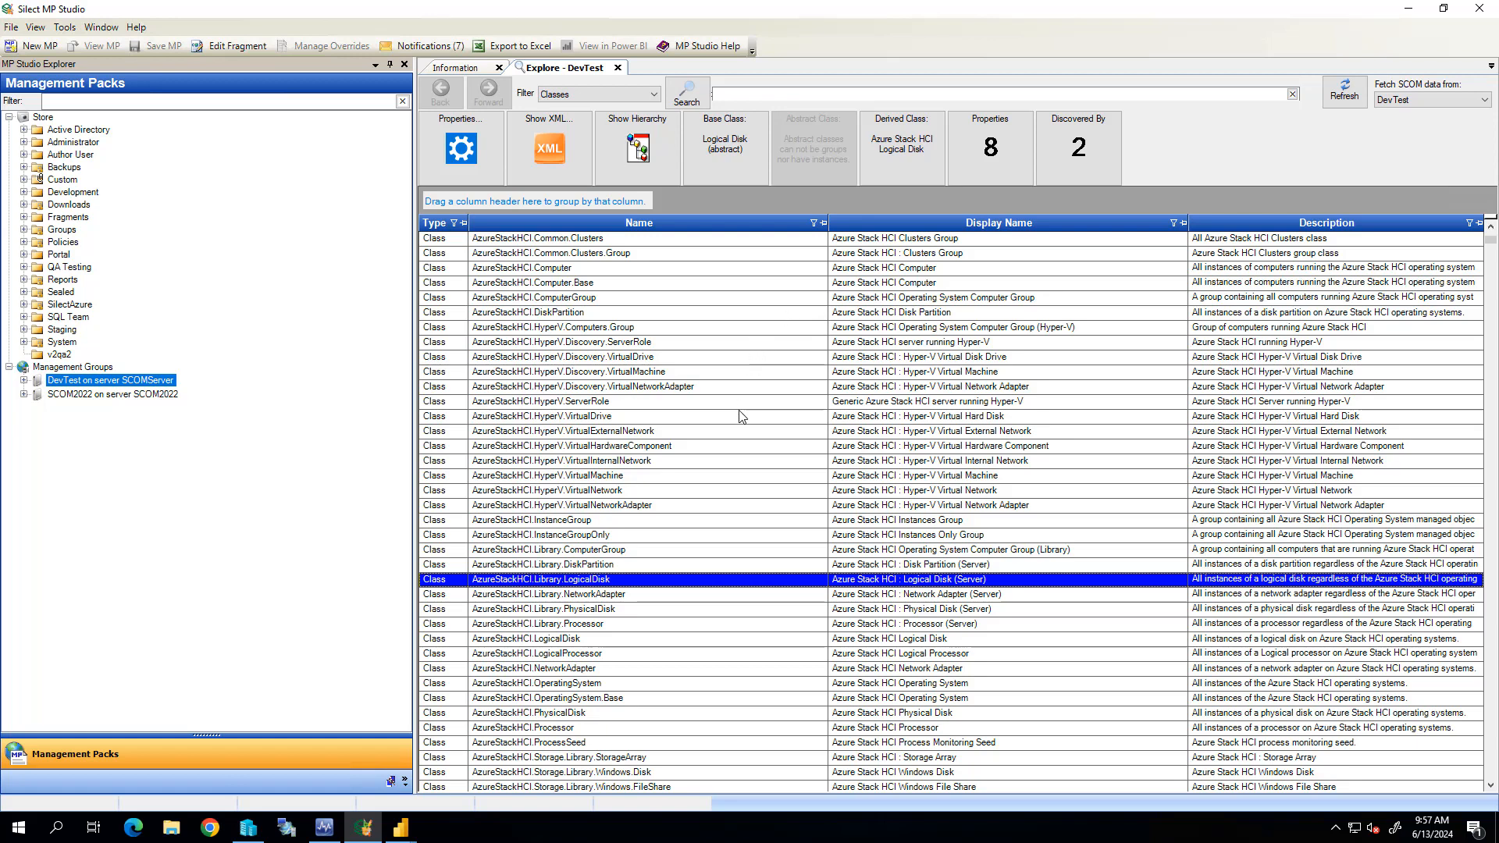
Step: Examine the AzureStackHCI.LogicalDisk class's instances and the elements that reference it, and return to the class list
click(613, 624)
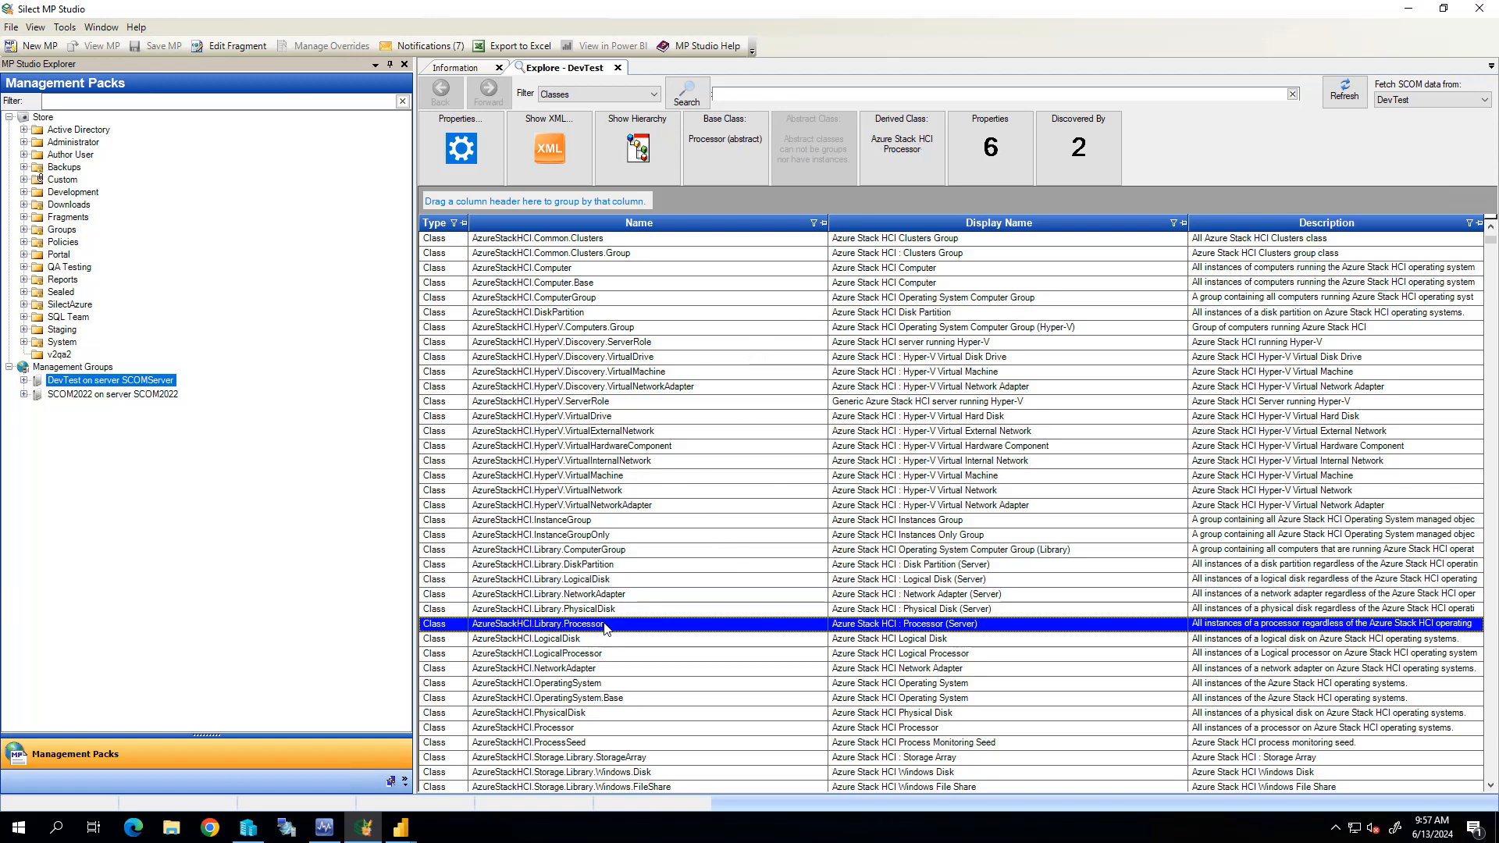
click(584, 640)
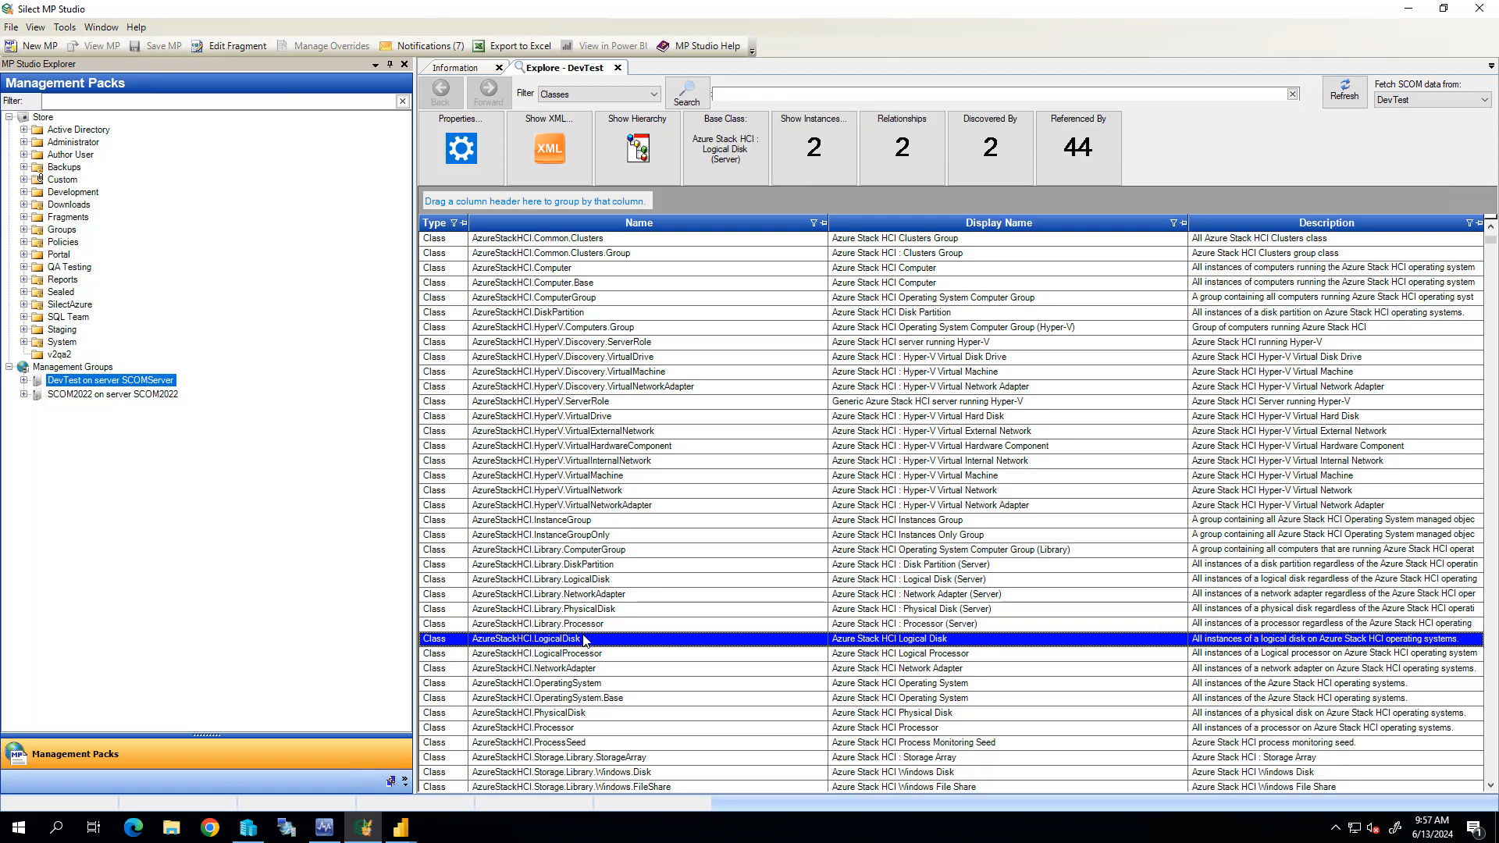
click(811, 145)
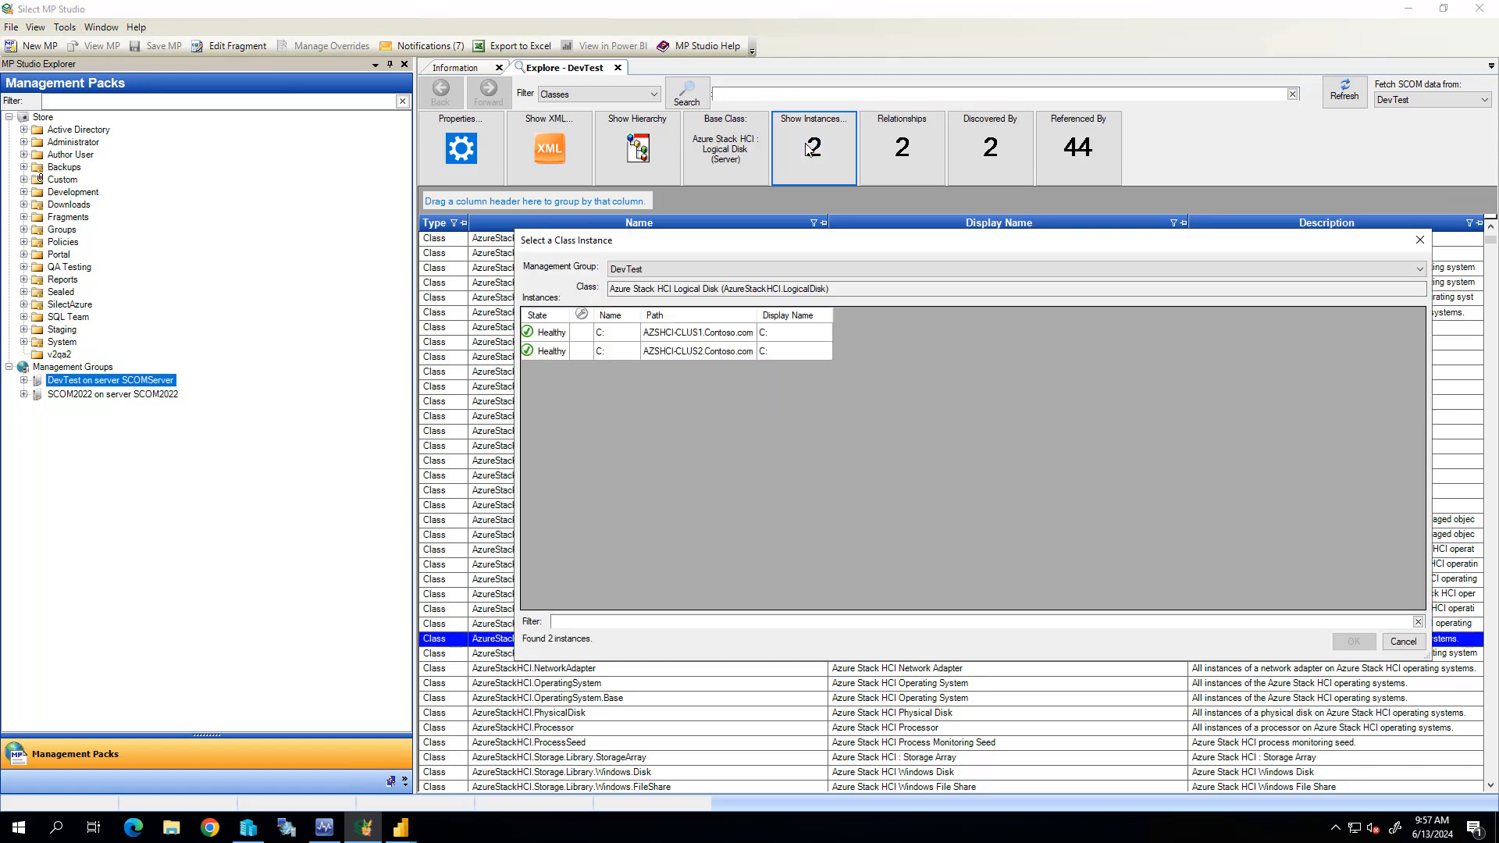
click(1419, 247)
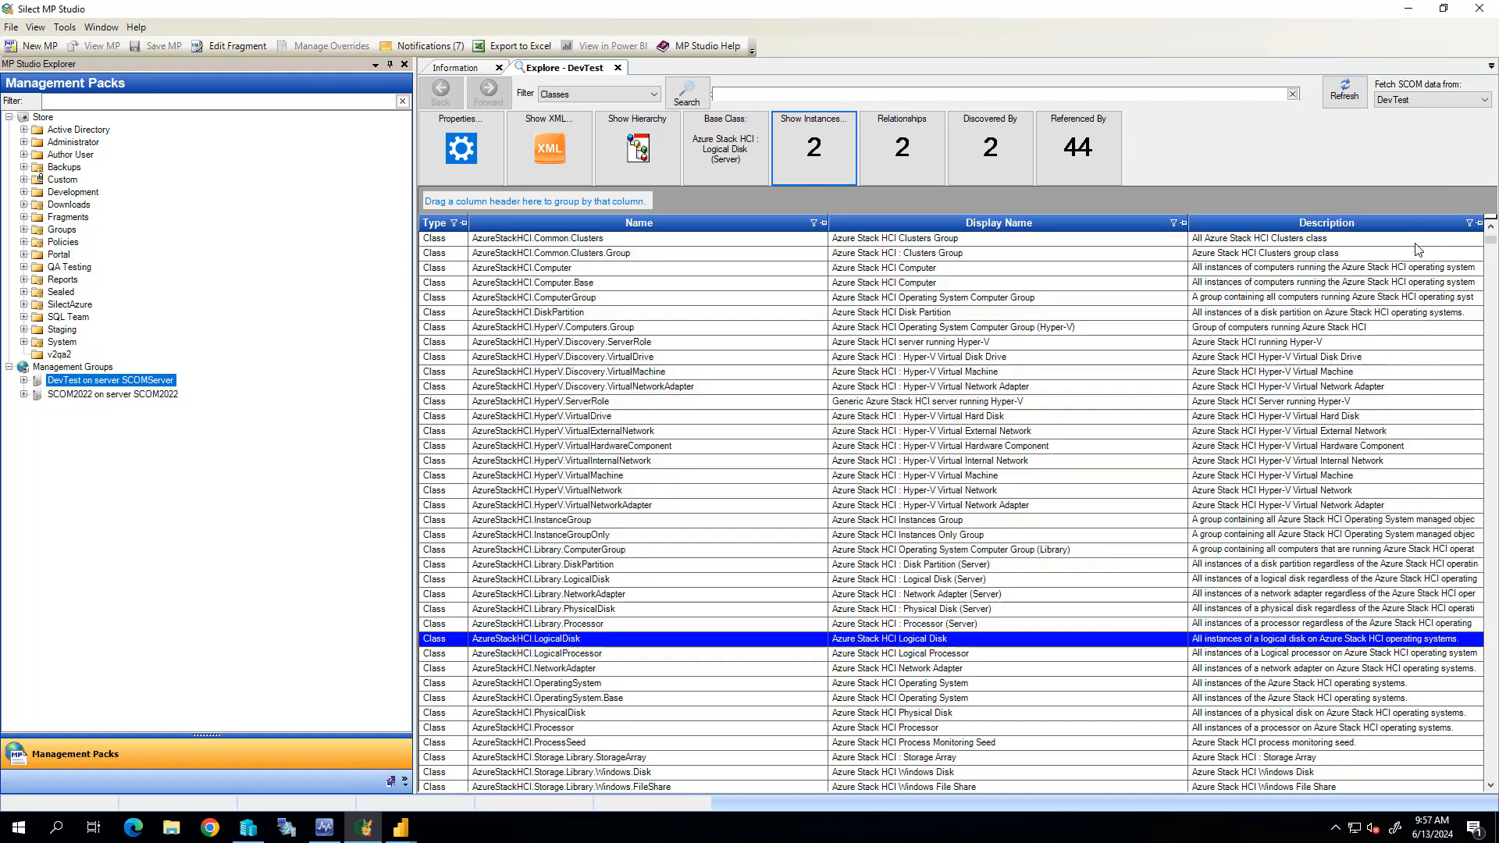
click(1086, 150)
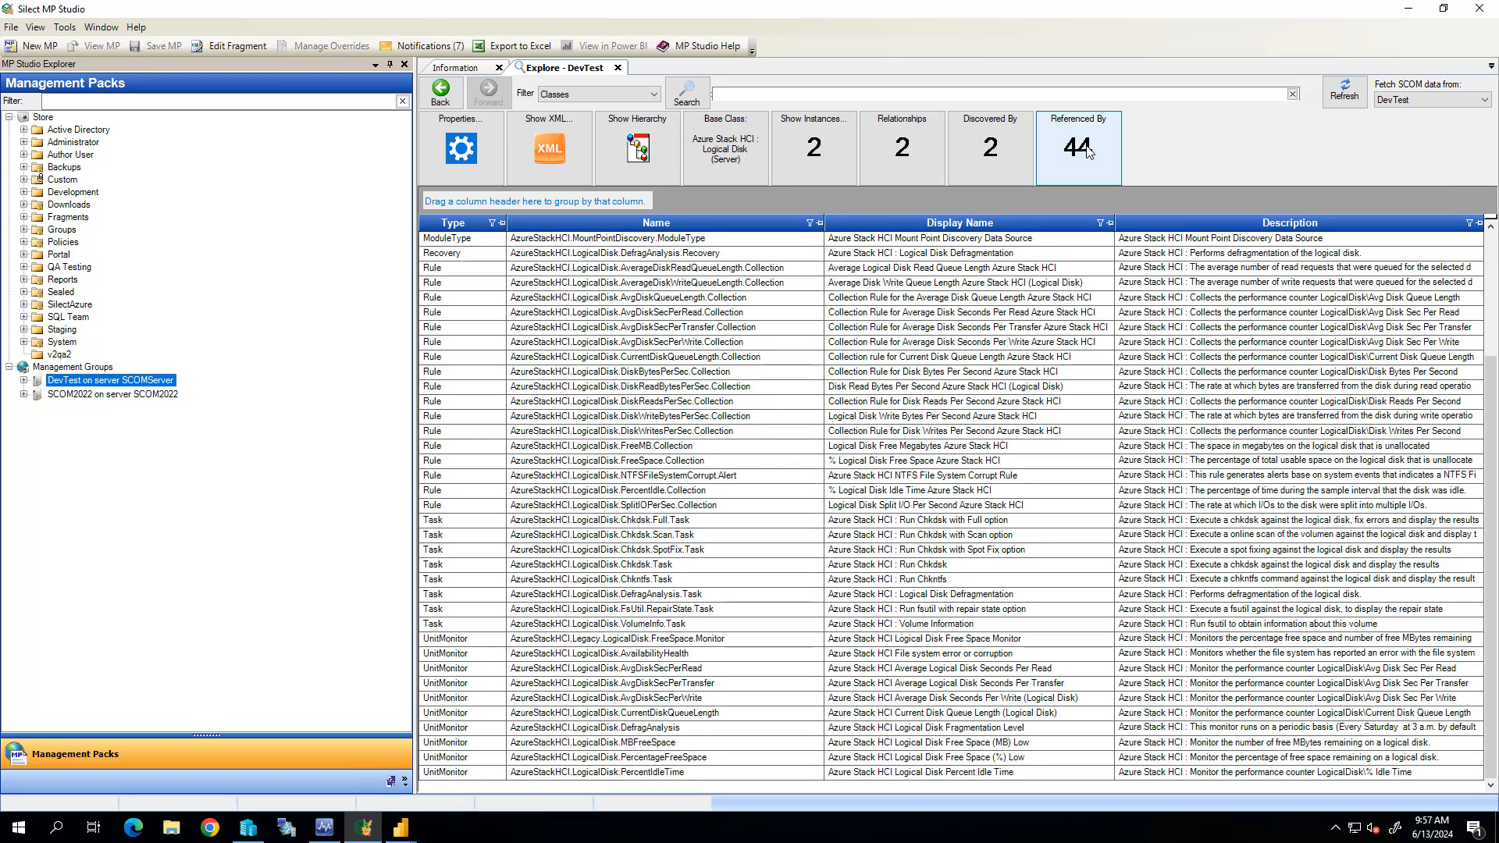
click(440, 93)
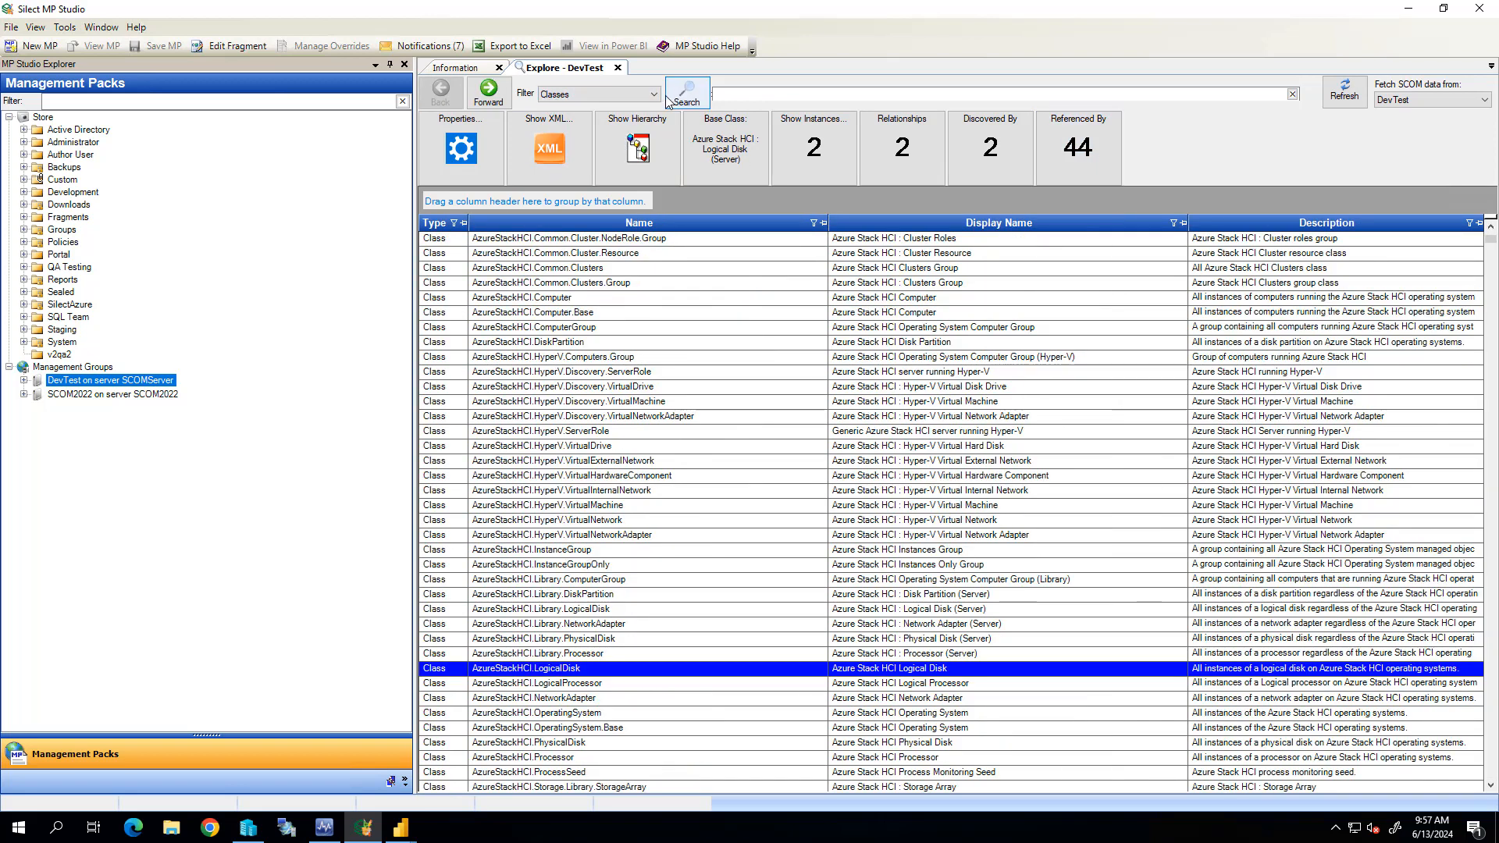
Step: Filter the explored DevTest elements to Monitors and select the Microsoft.SQLServer.Windows.Rollup.Database.DBSpace aggregate monitor to examine its relations
click(654, 94)
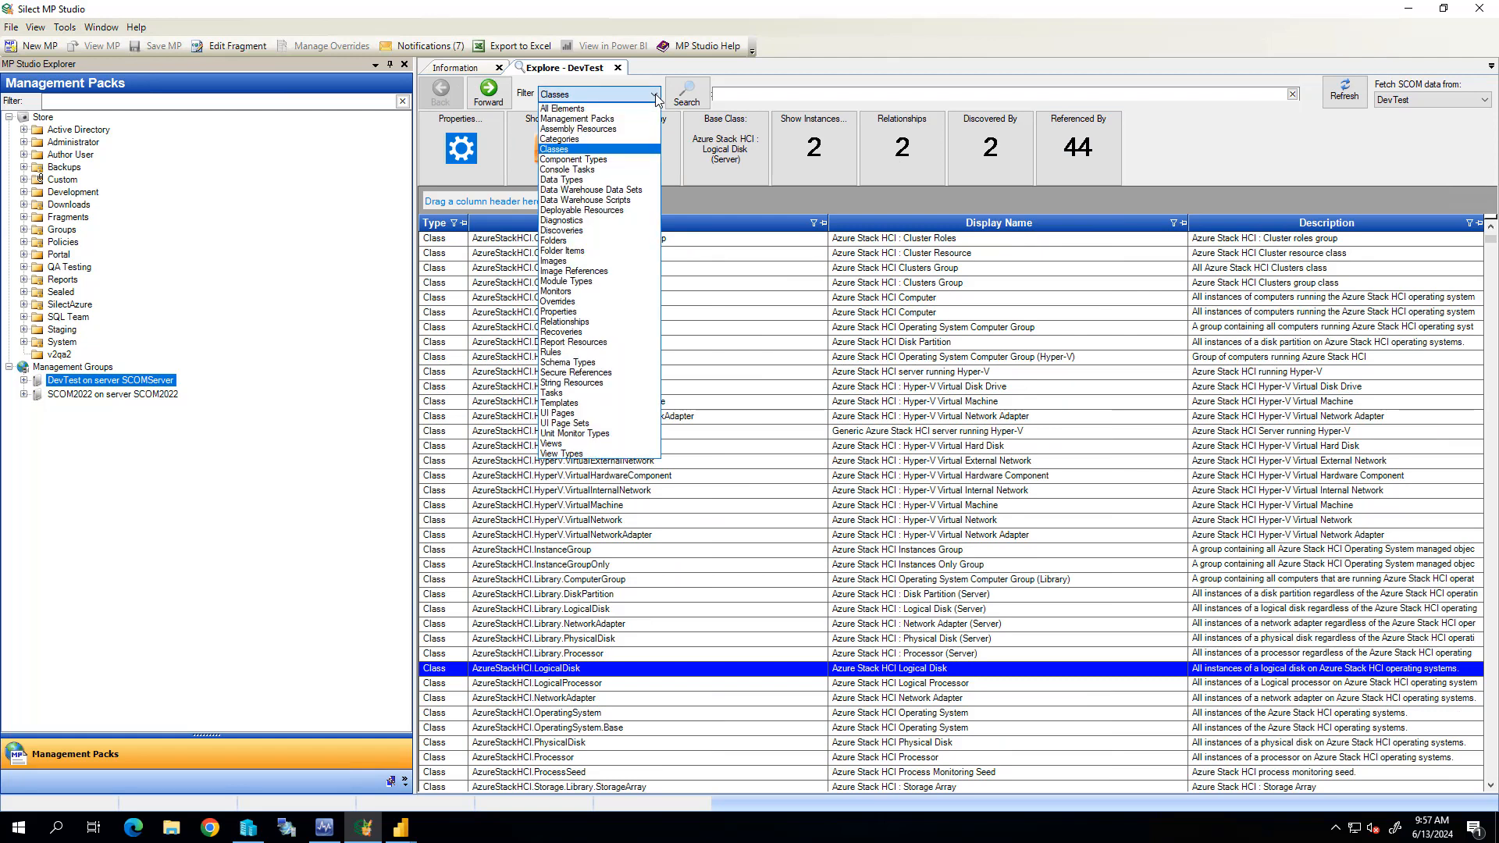
click(569, 293)
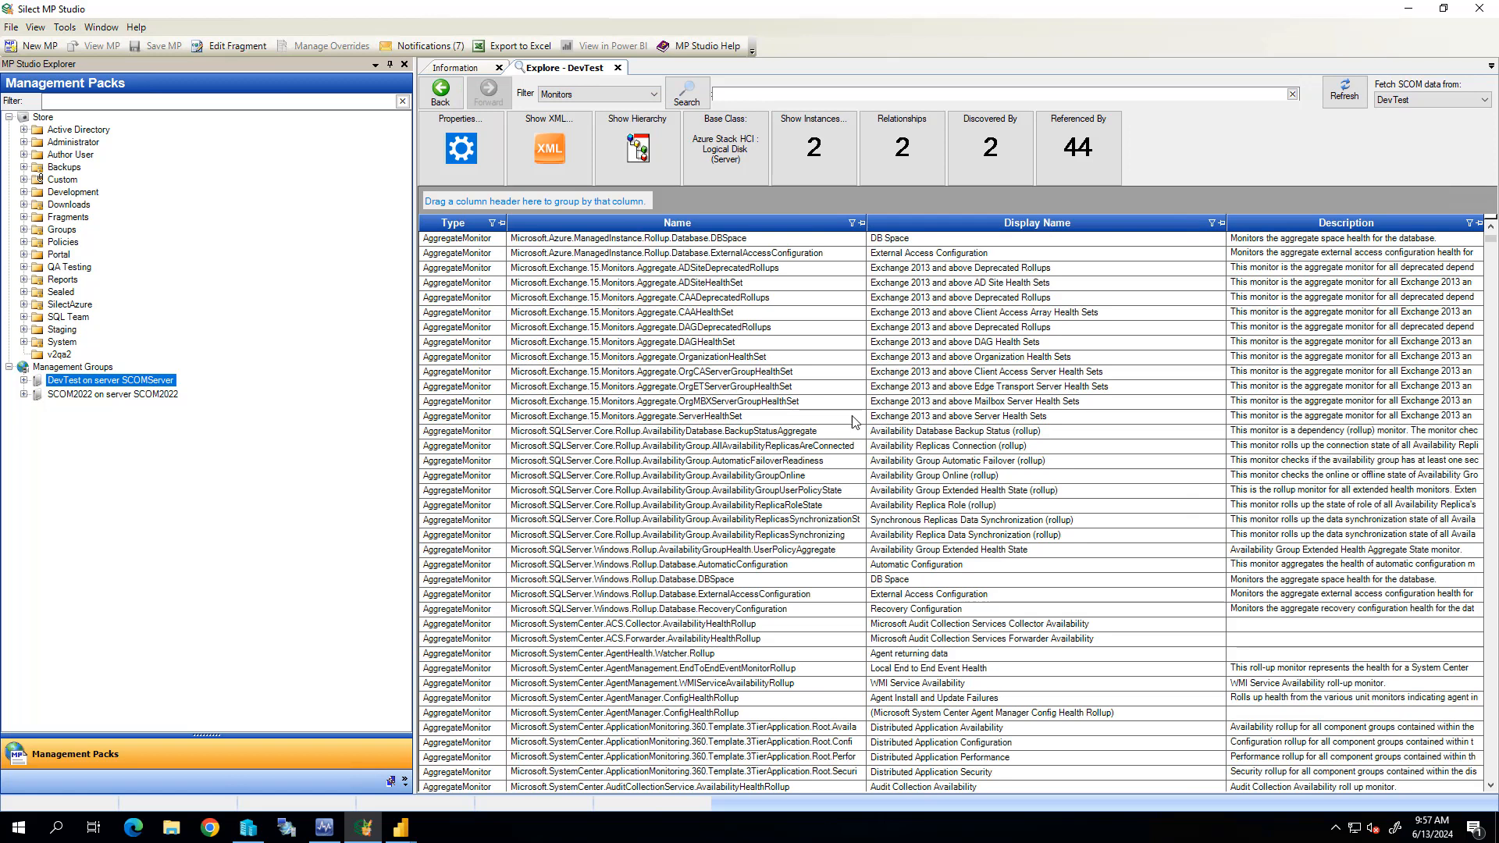
click(710, 581)
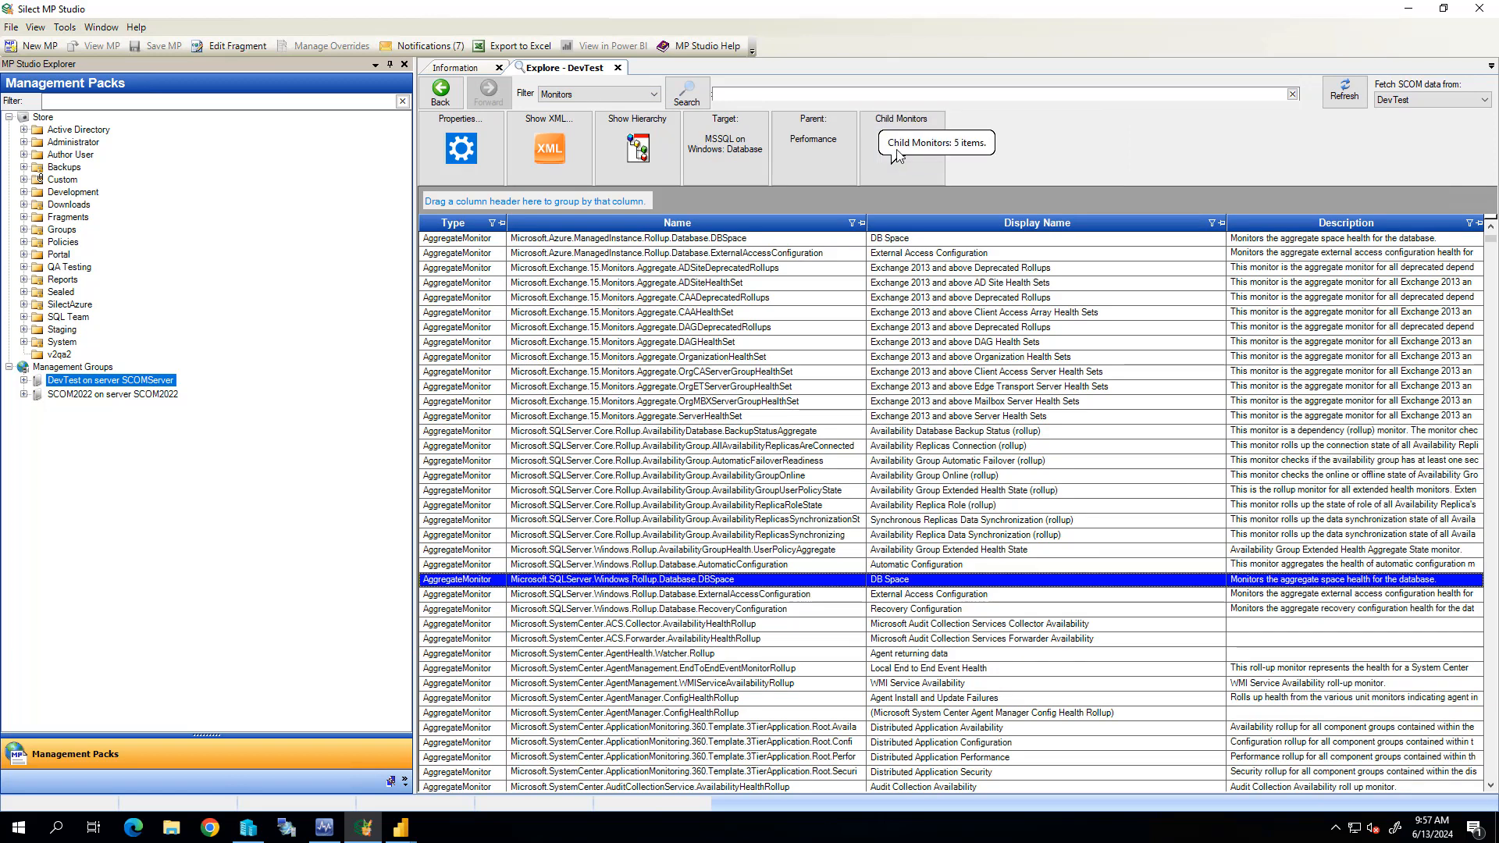
Step: Examine the DB Space monitor's hierarchy, XML definition and child monitors, and return to the monitor list
click(637, 148)
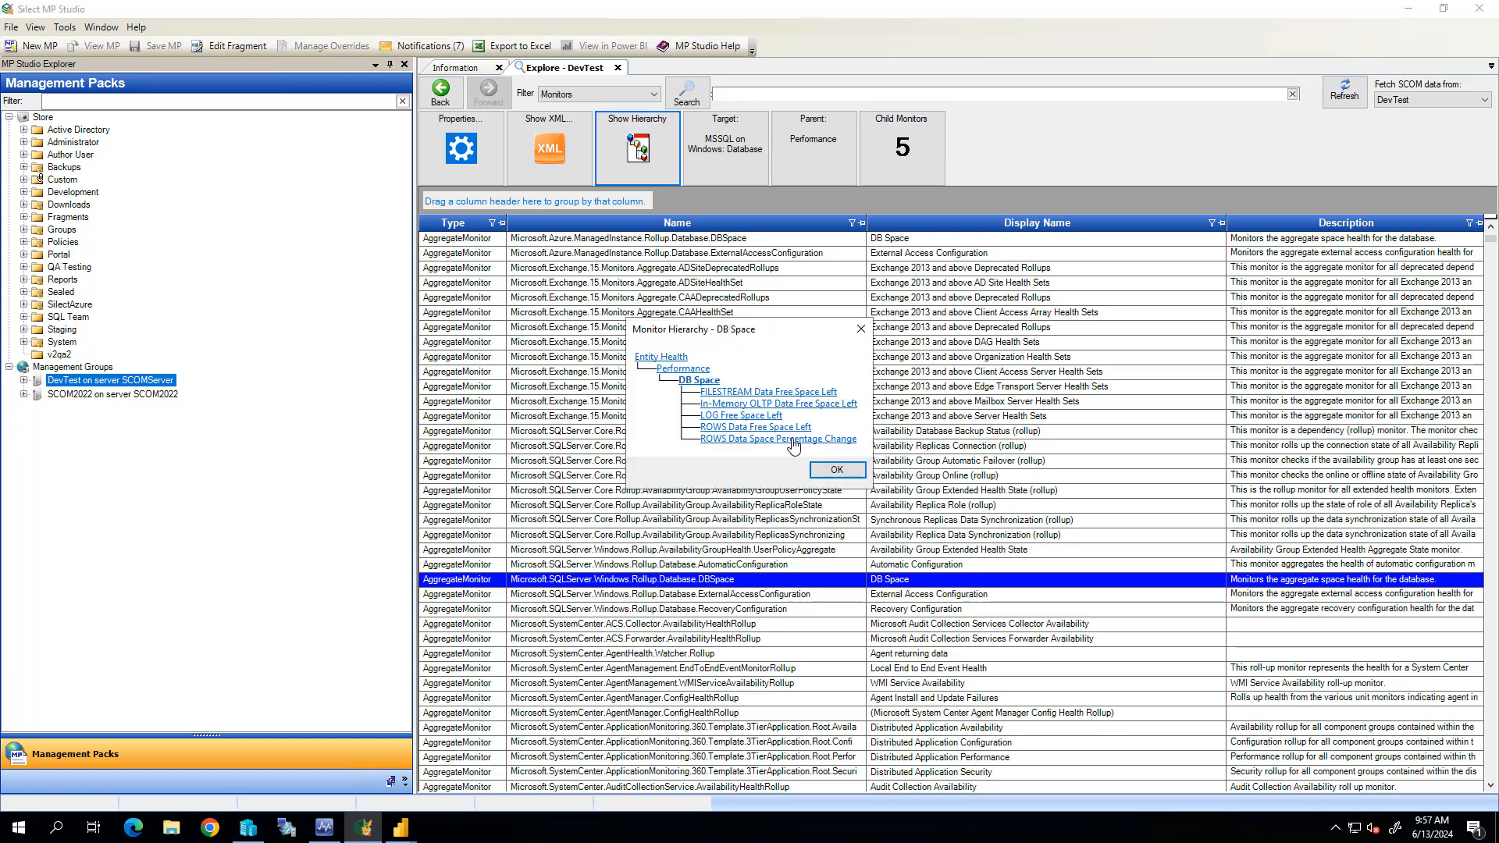
click(836, 469)
click(549, 144)
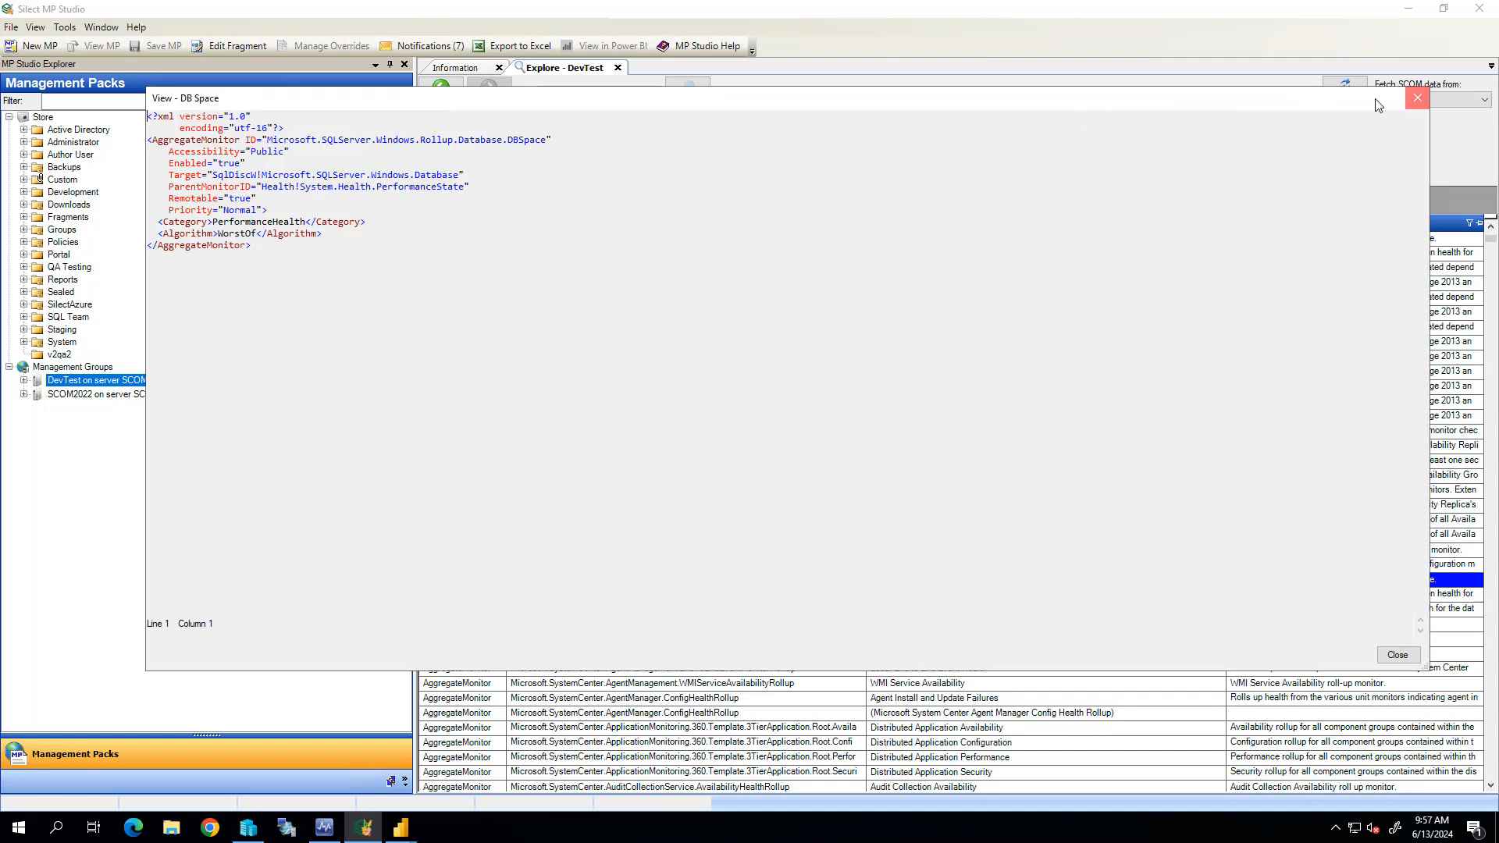
click(1418, 98)
click(908, 156)
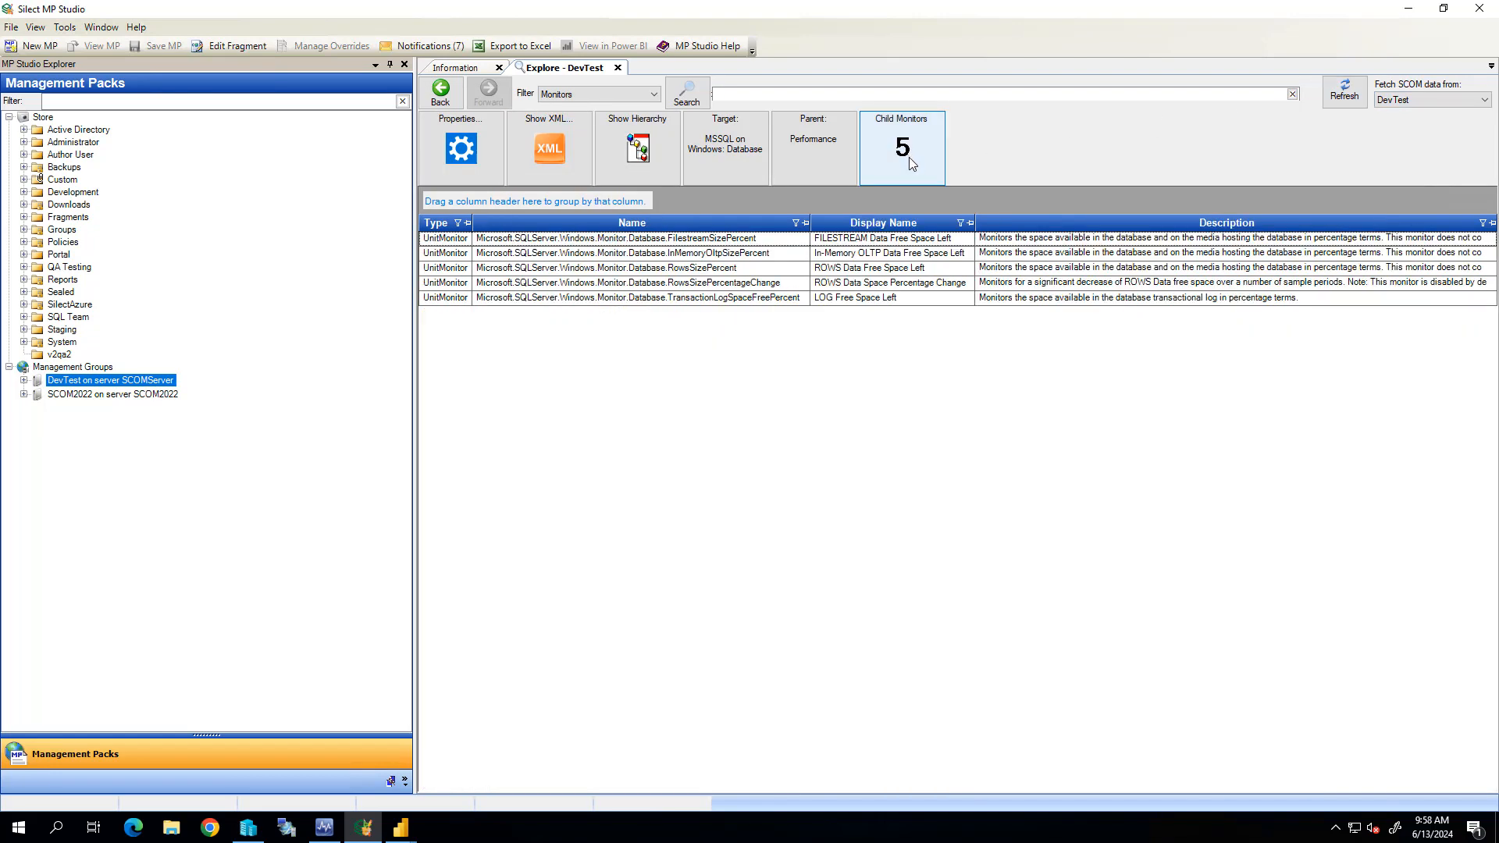
click(440, 93)
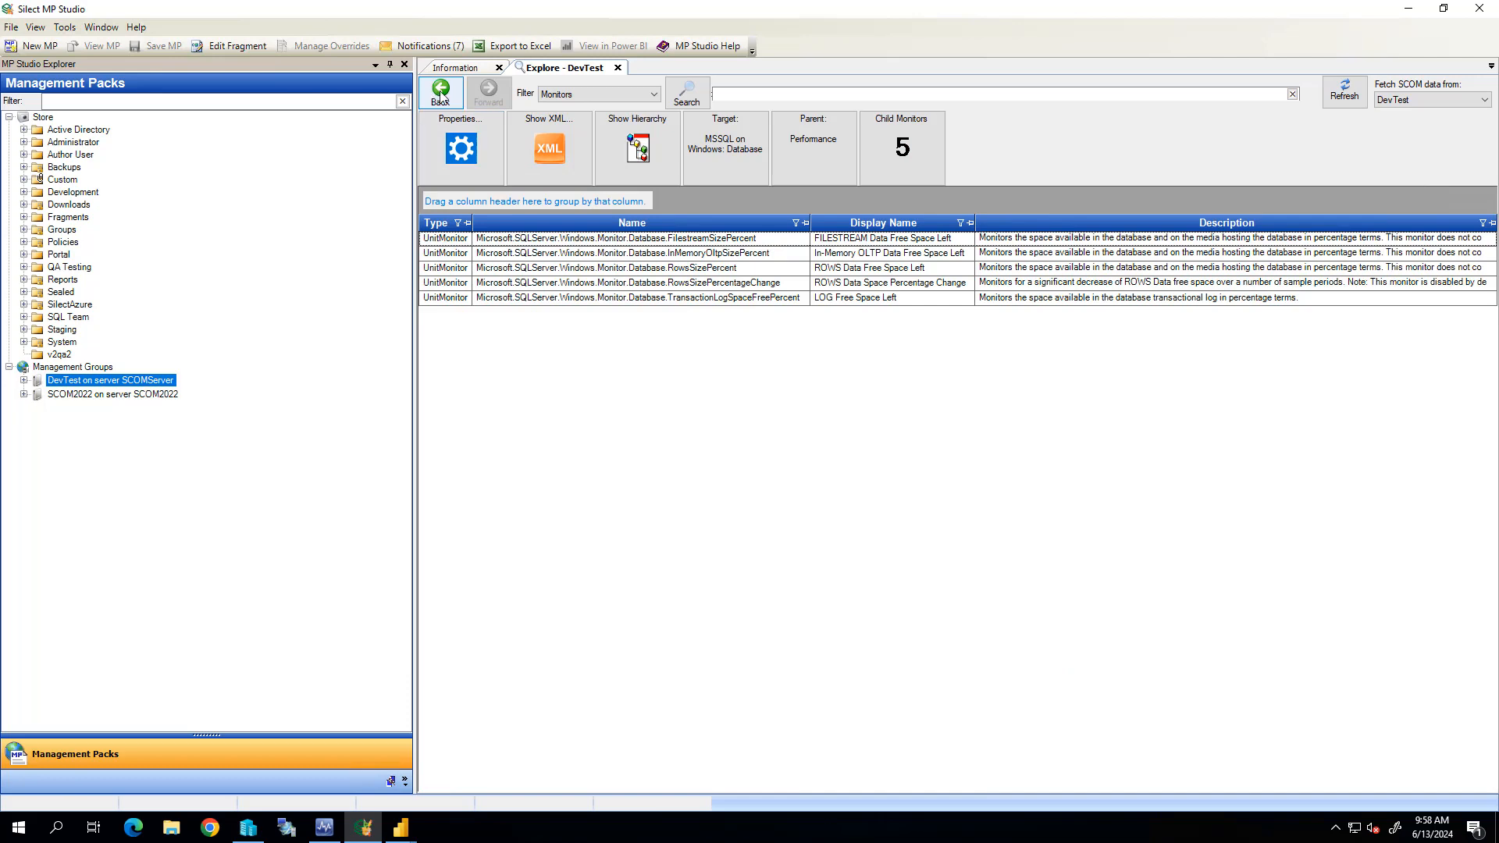
Step: Filter the explored DevTest elements to Rules and select AzureStackHCI.HyperV.Rules.Telemetry to examine its relations
click(654, 94)
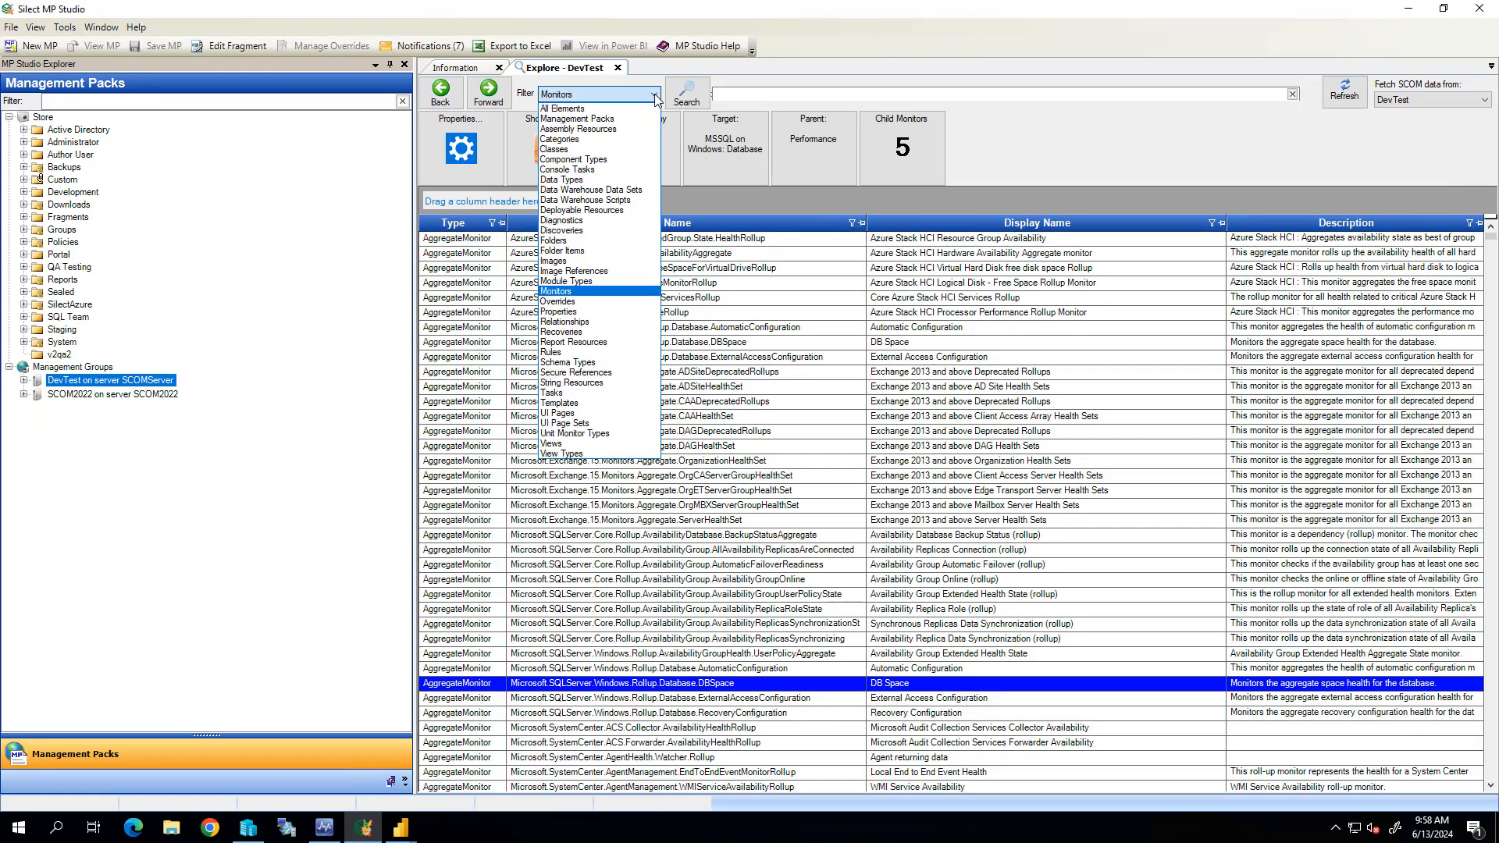
click(563, 353)
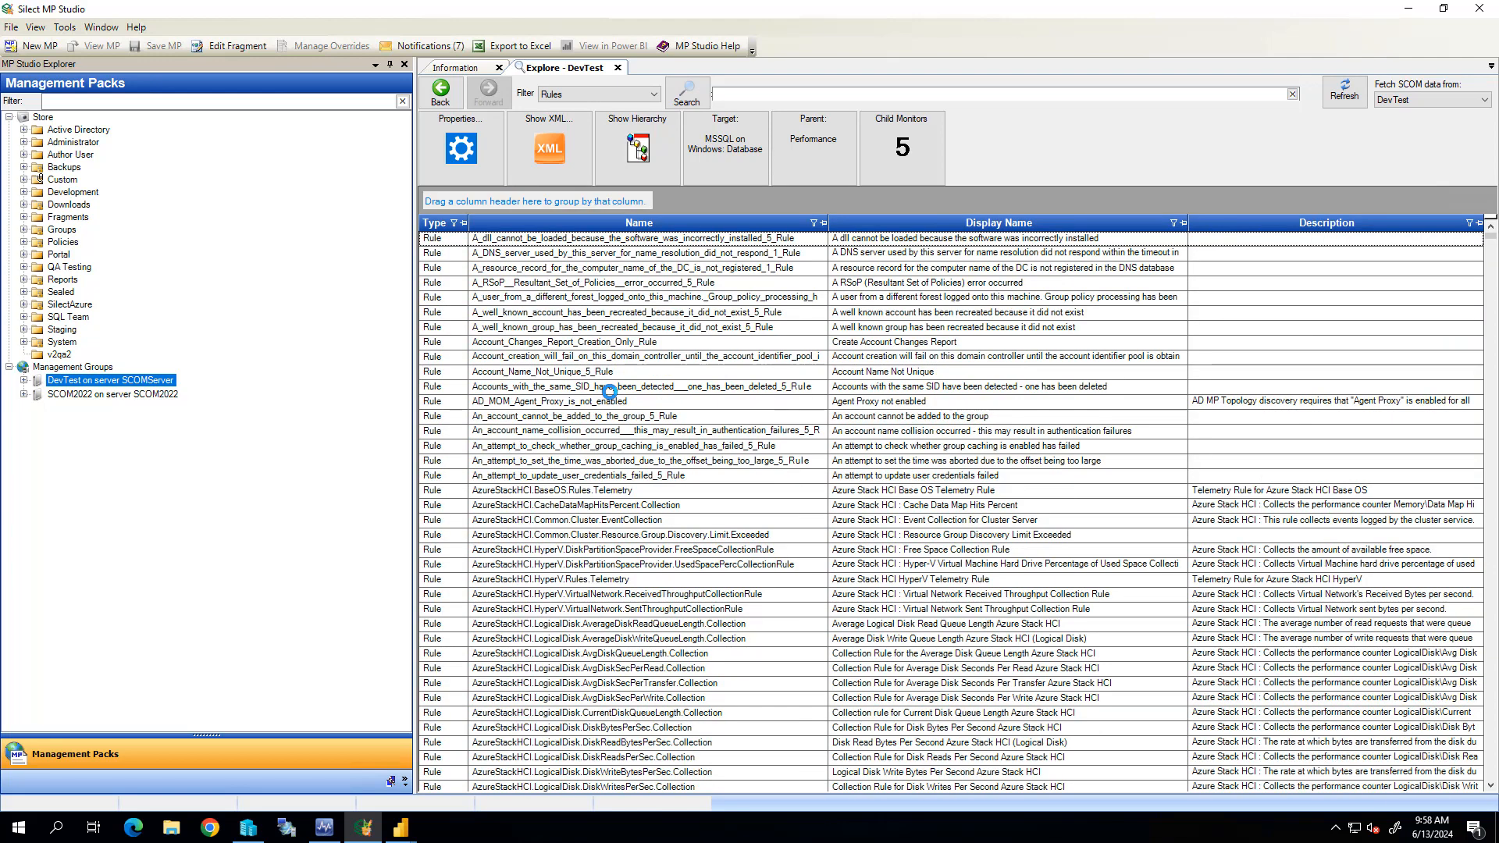
click(670, 582)
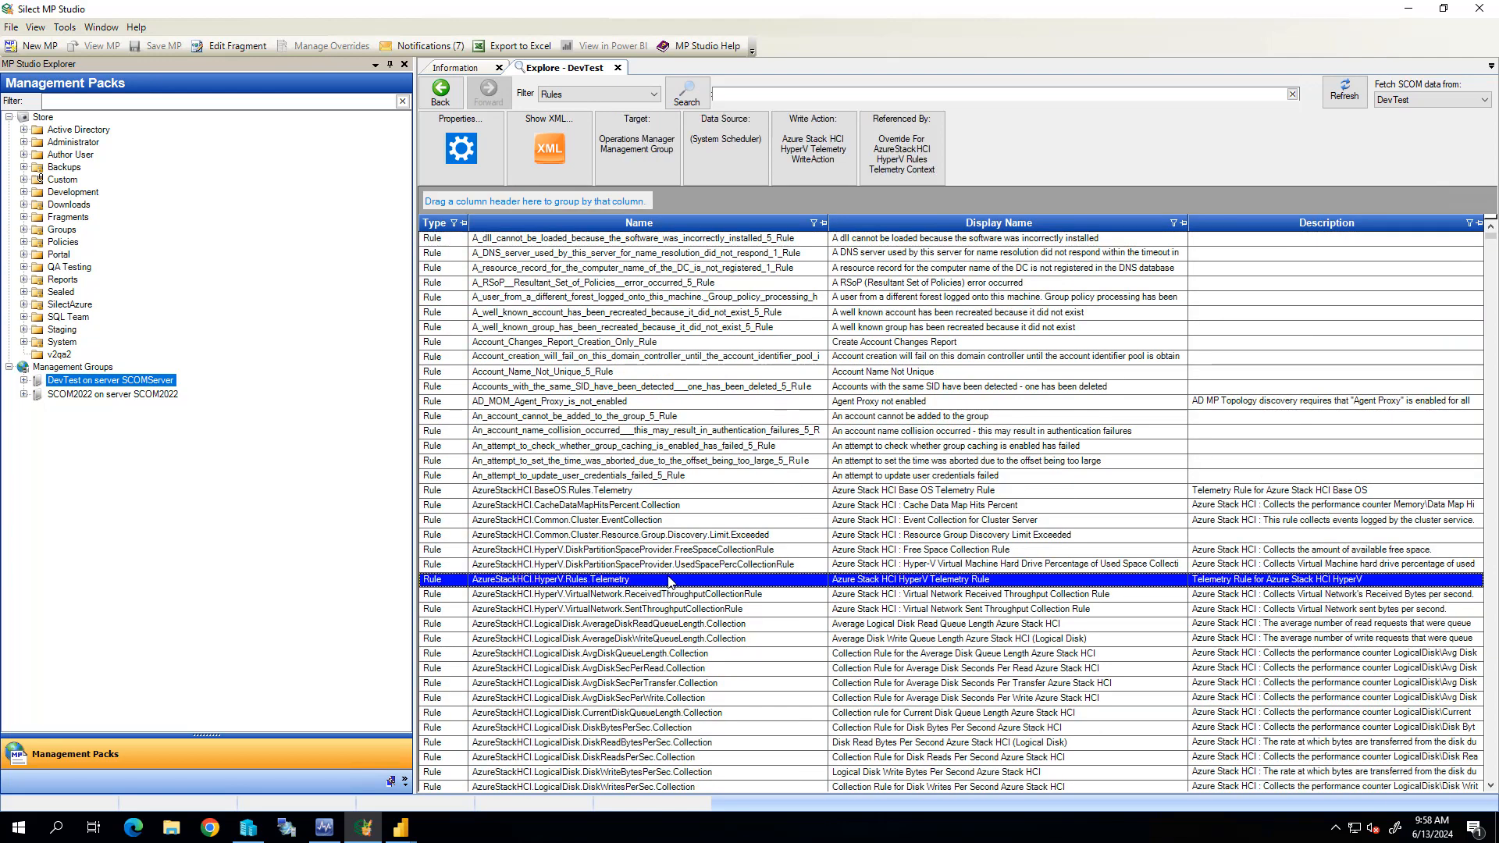
Step: Start the Migration Assistant with DevTest (SCOM 2019) as the source management group and proceed to choosing the destination
click(65, 28)
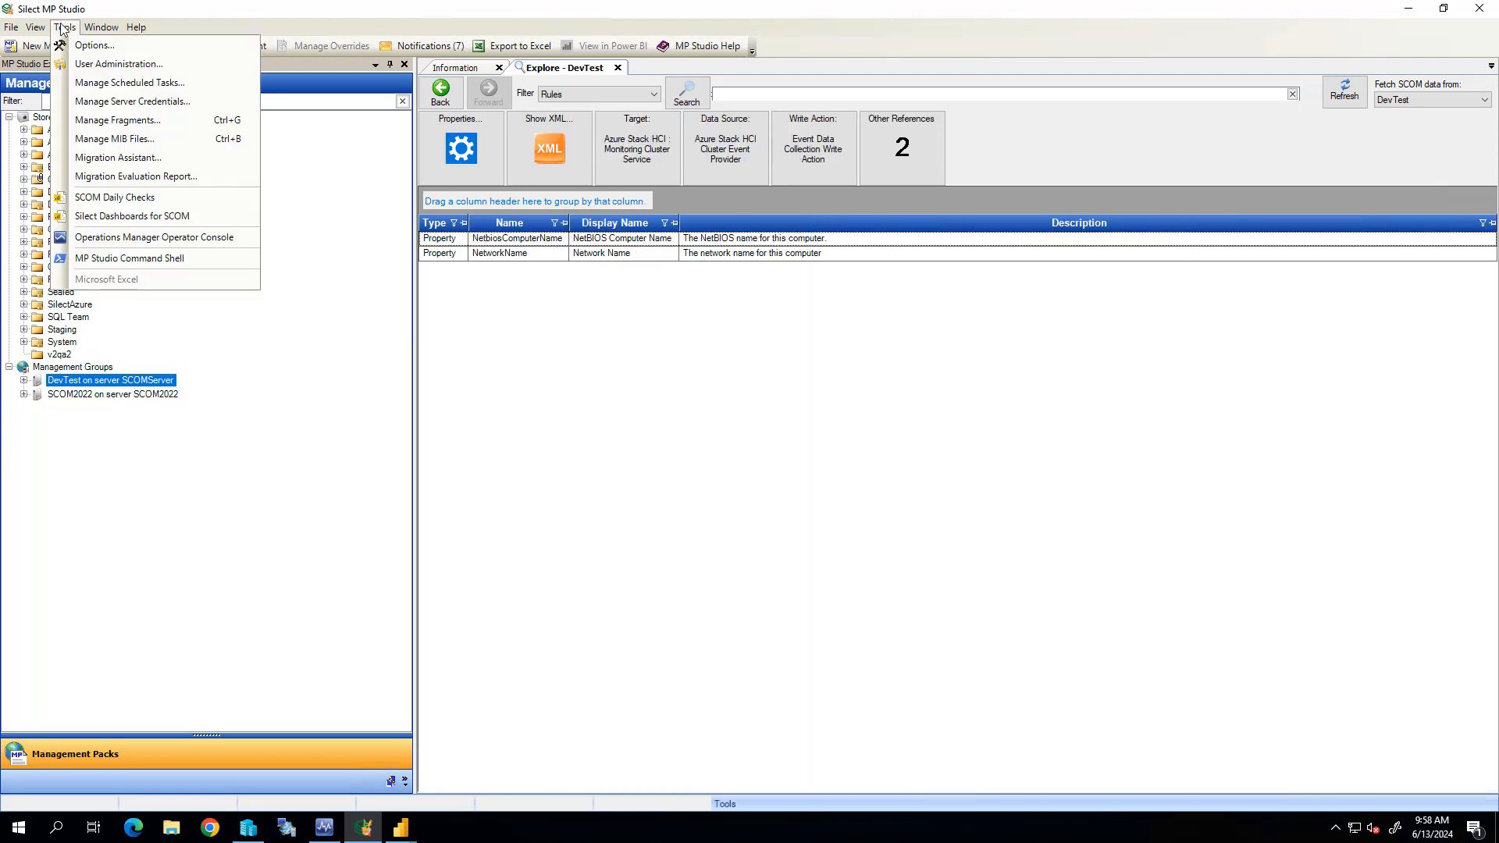
click(108, 158)
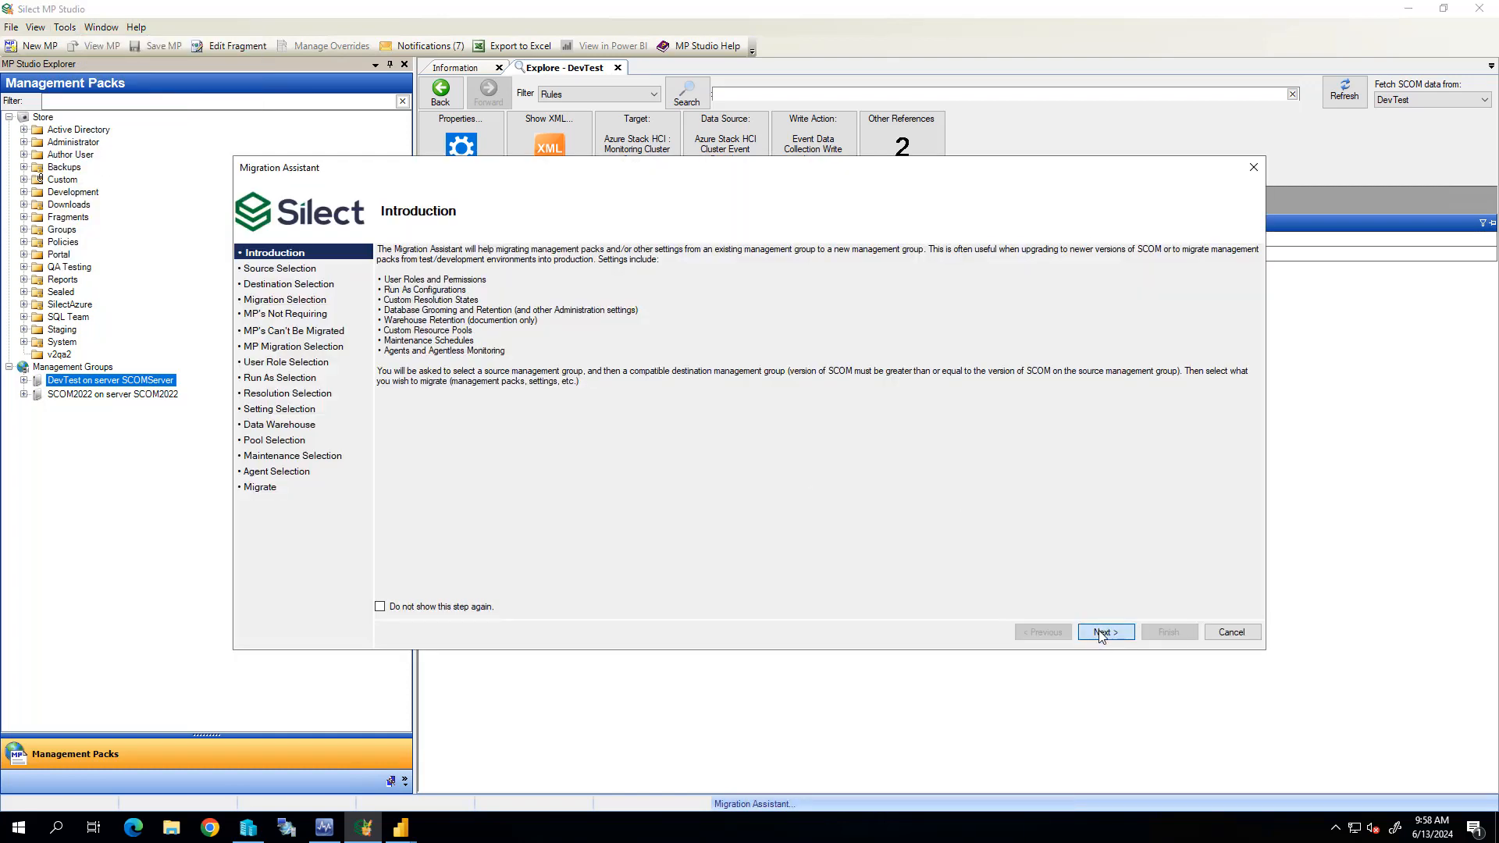
click(1100, 632)
click(1108, 630)
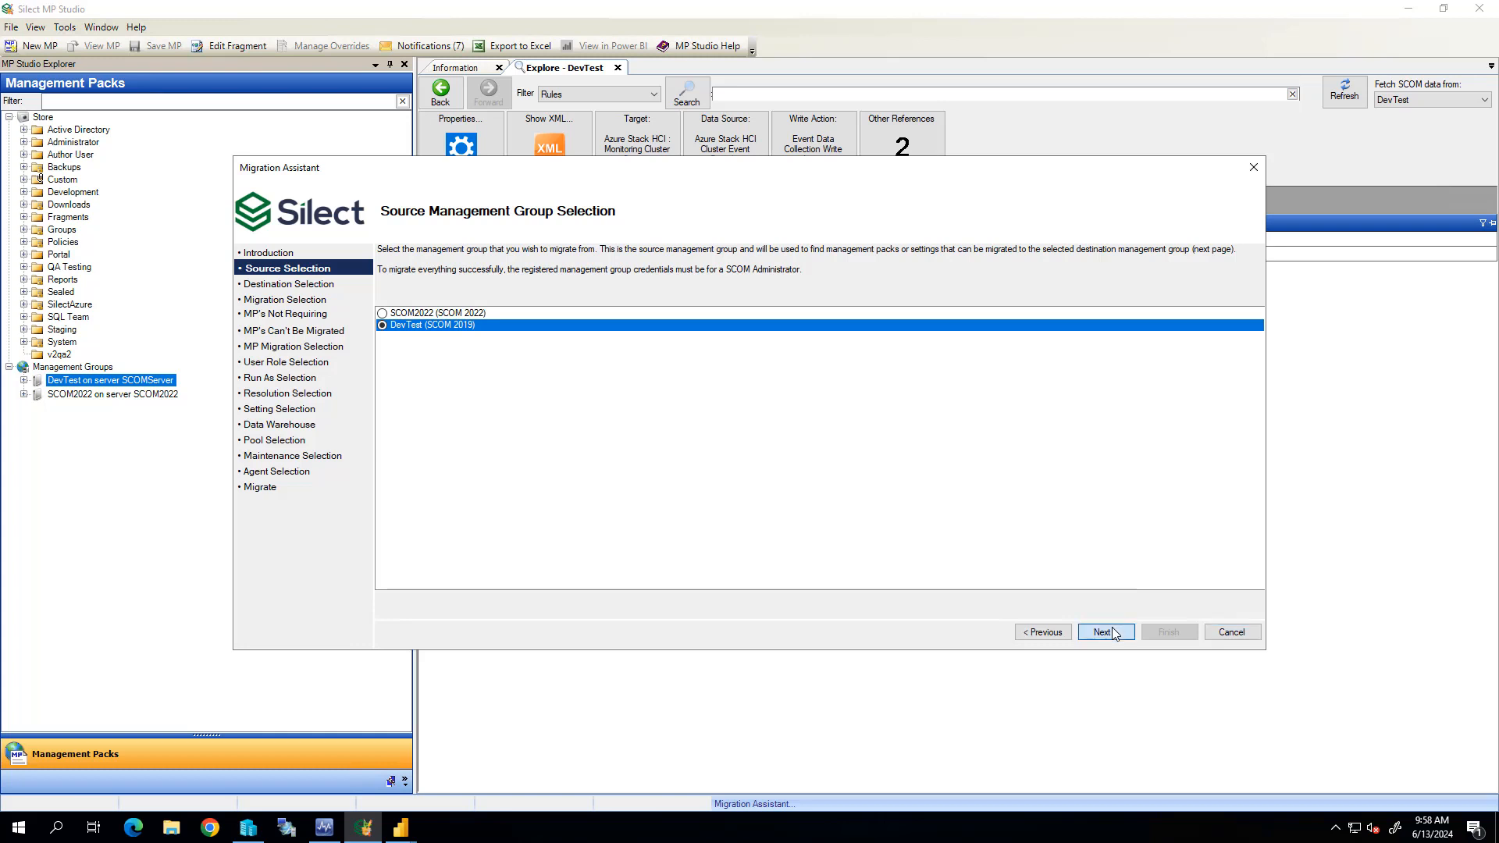
click(1109, 631)
Step: Include every migration type for the move to SCOM2022 except Data Warehouse Retention (documentation only)
click(382, 315)
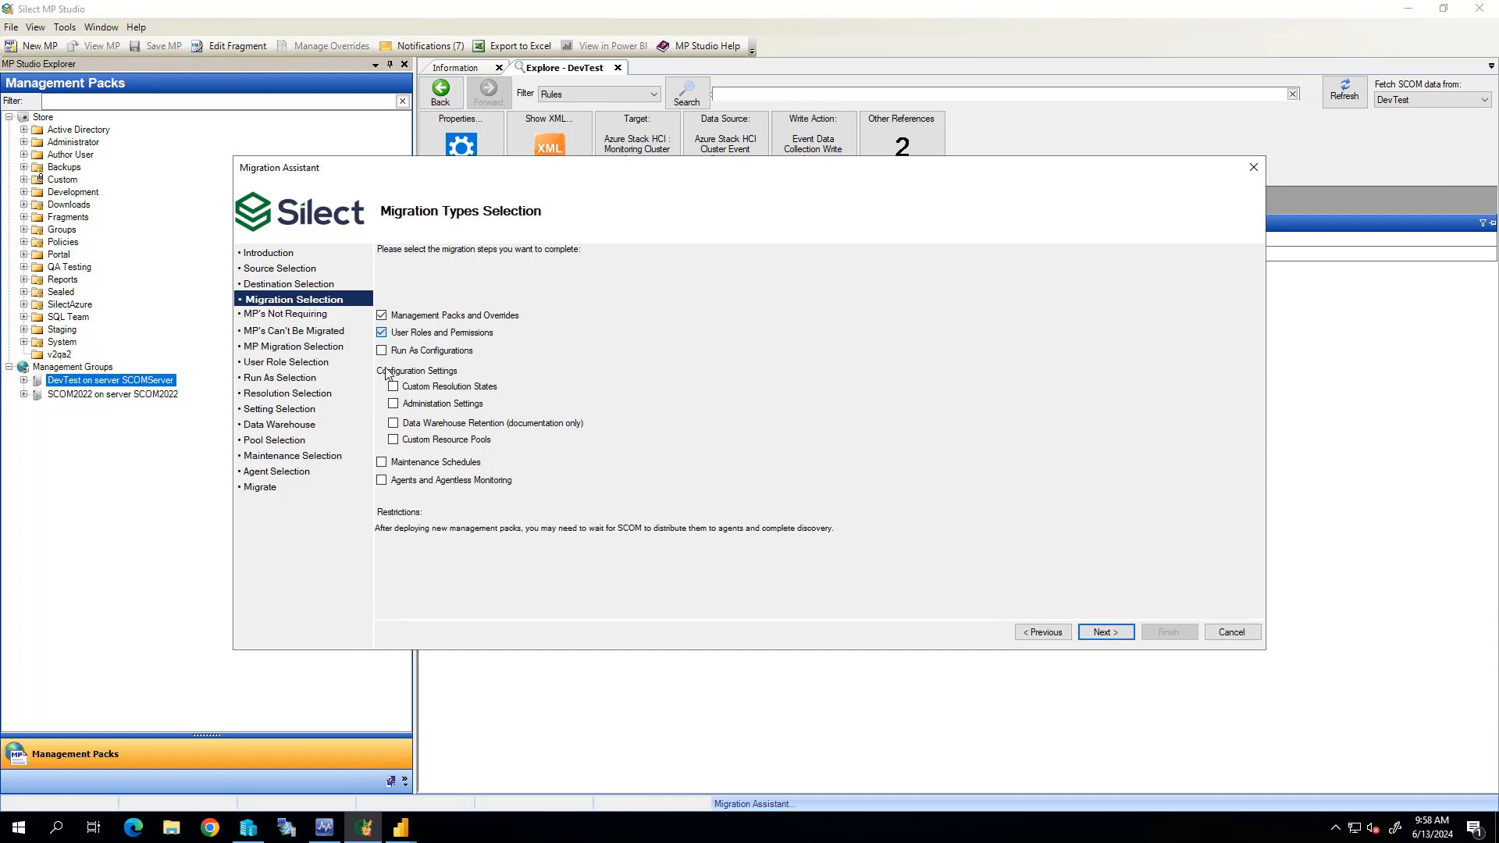
click(381, 333)
click(382, 351)
click(395, 387)
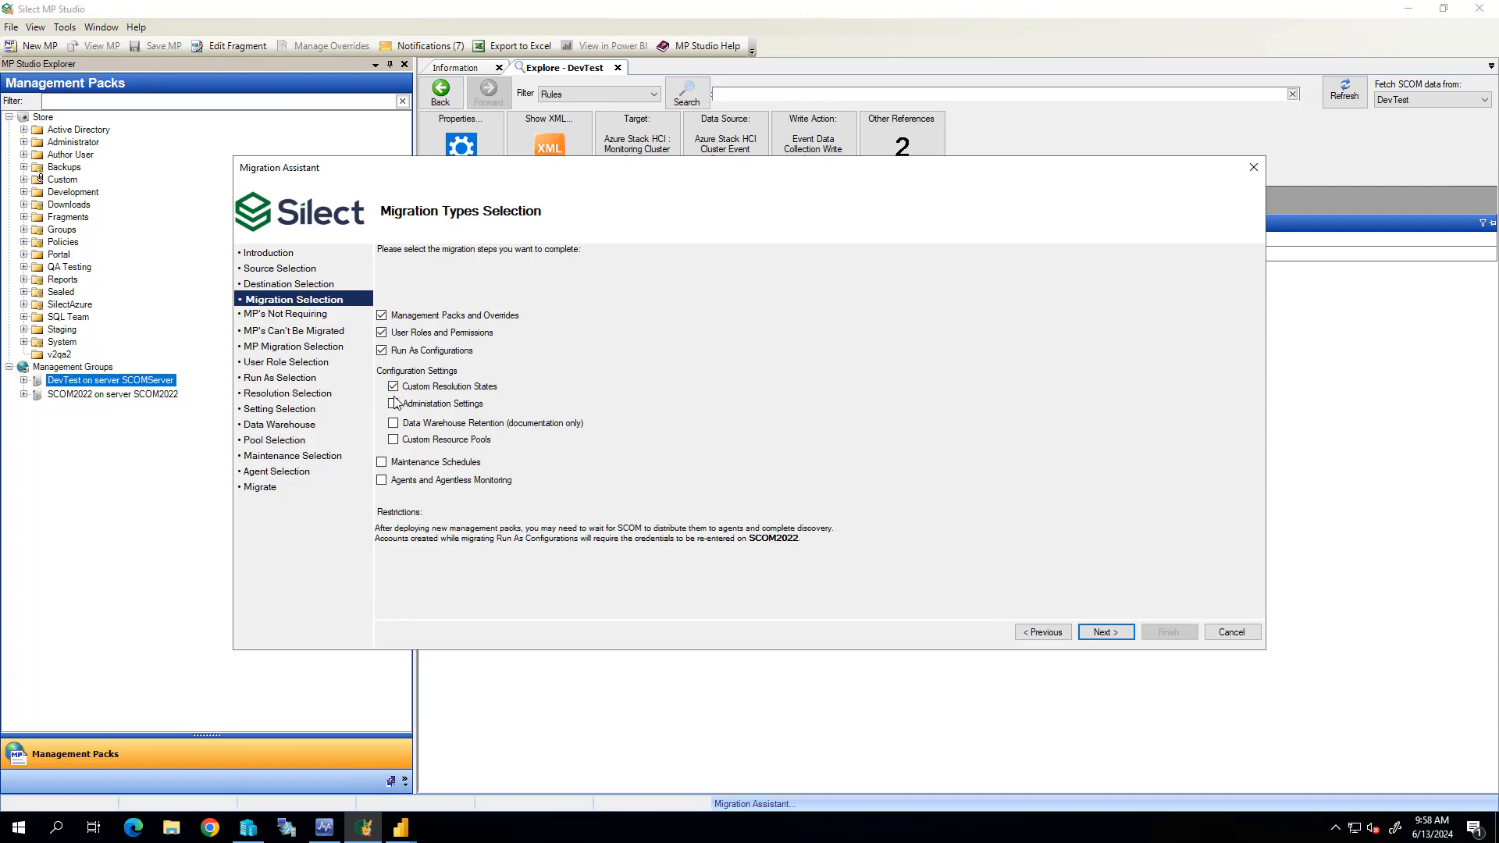
click(395, 441)
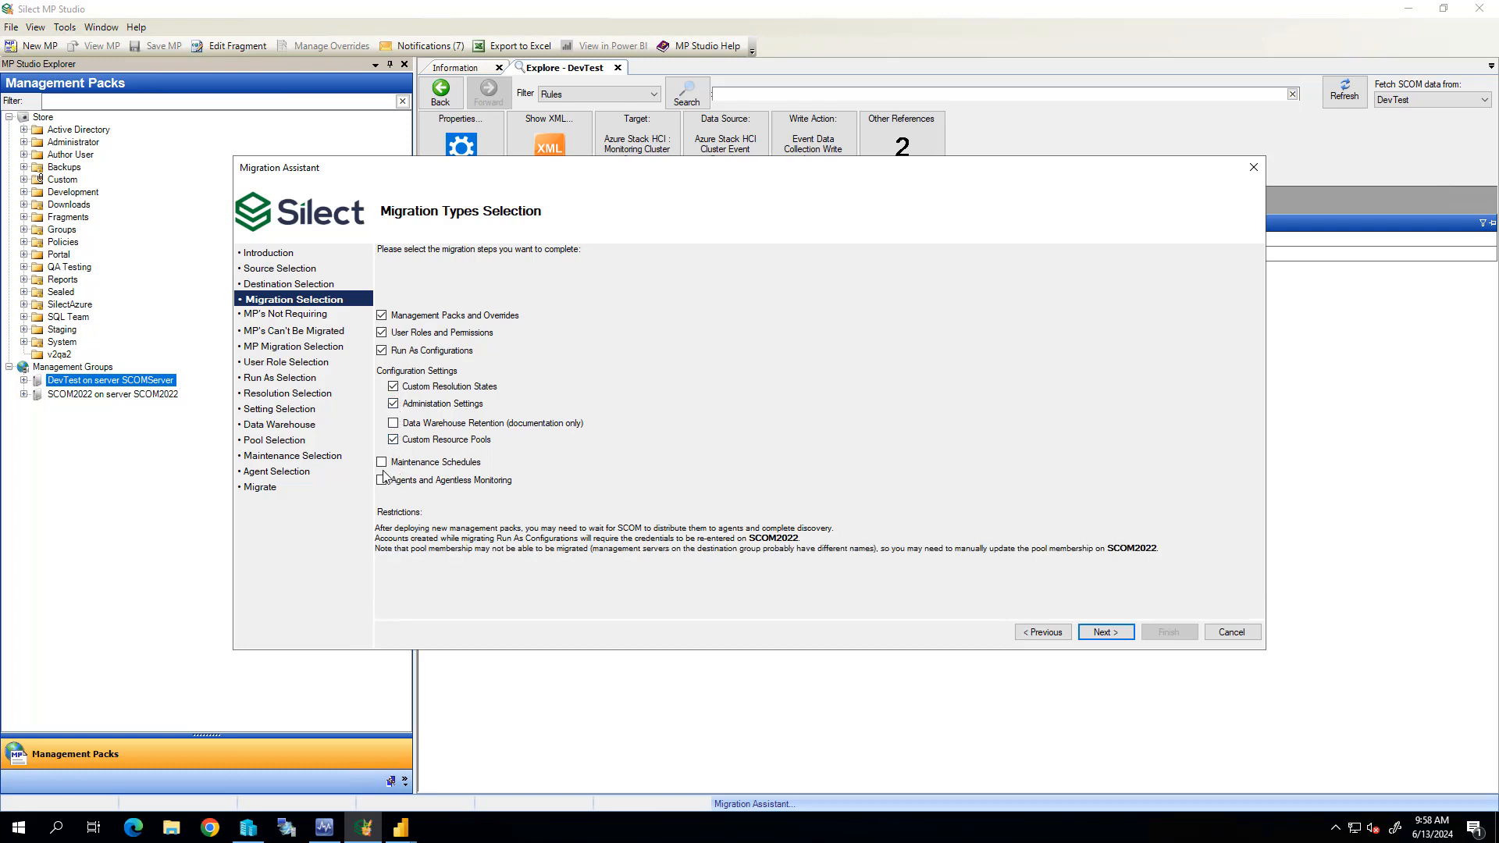
click(382, 463)
click(381, 480)
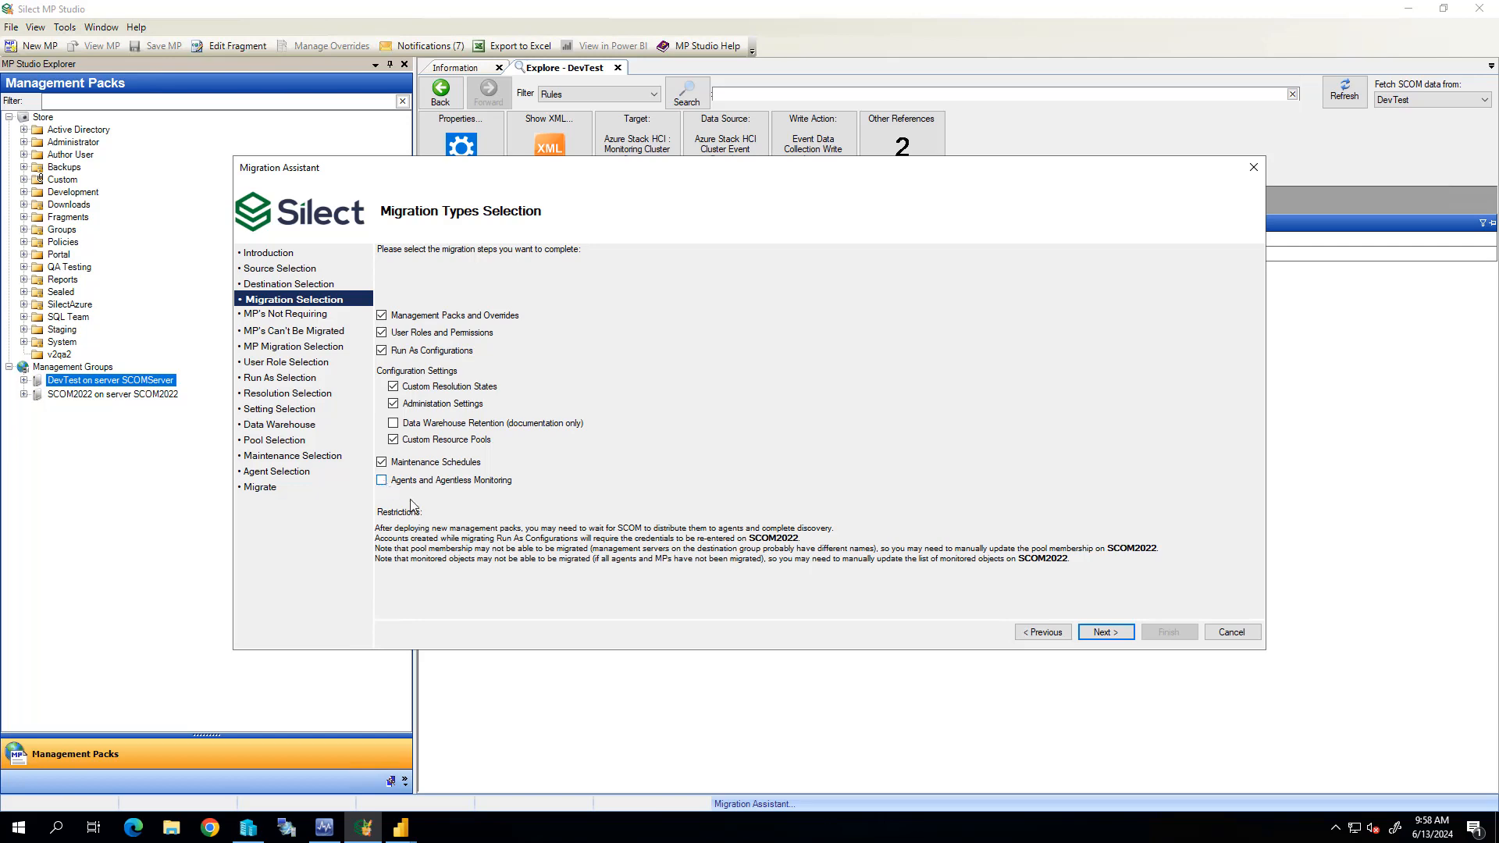
click(1101, 633)
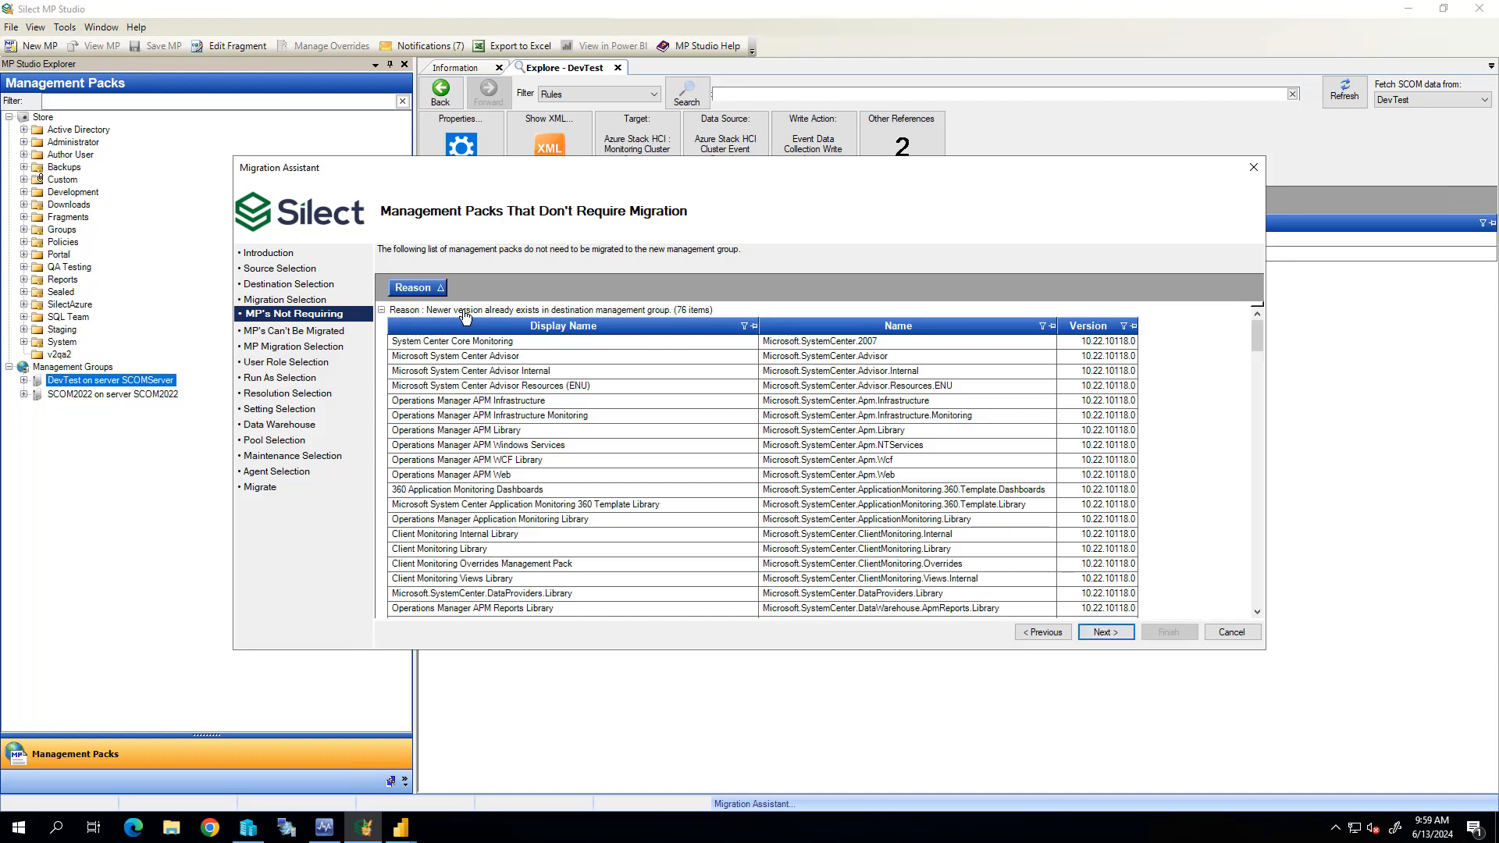
Step: Collapse both reason groups of management packs that don't require migration, and proceed to the packs that can be migrated
click(382, 310)
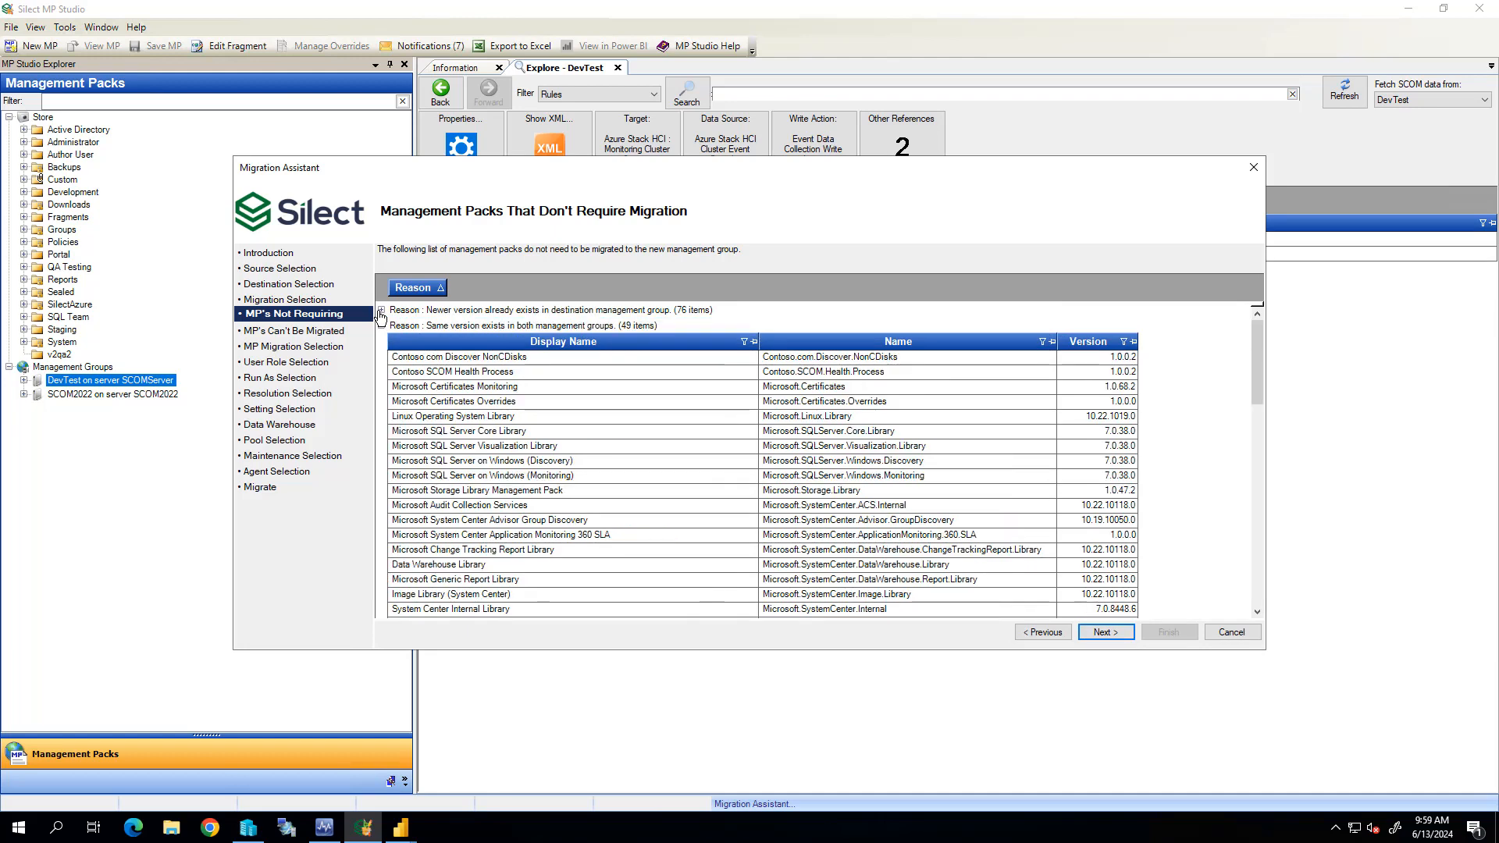
click(382, 325)
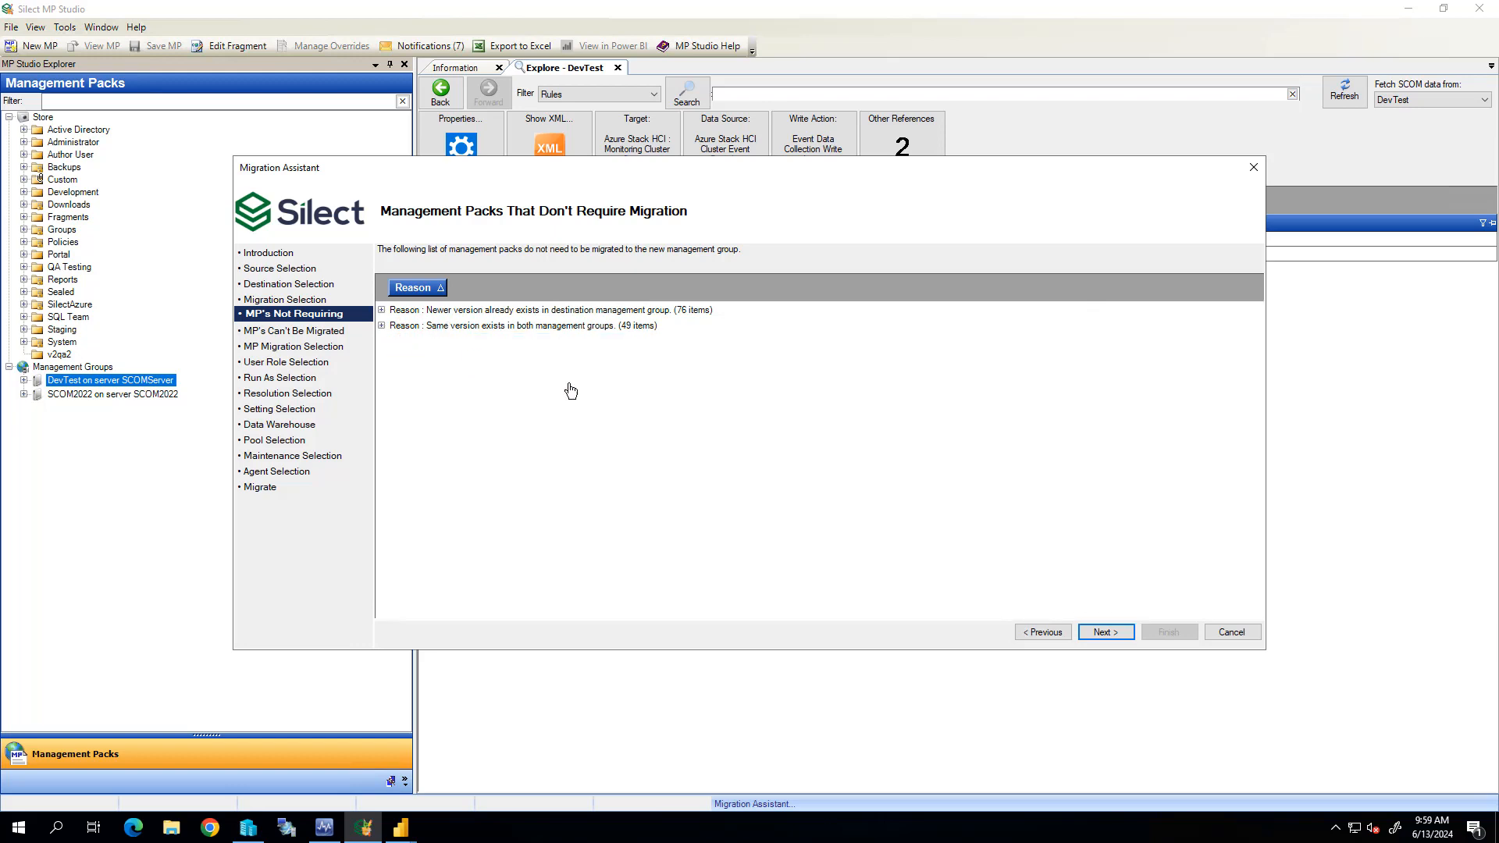
click(1101, 633)
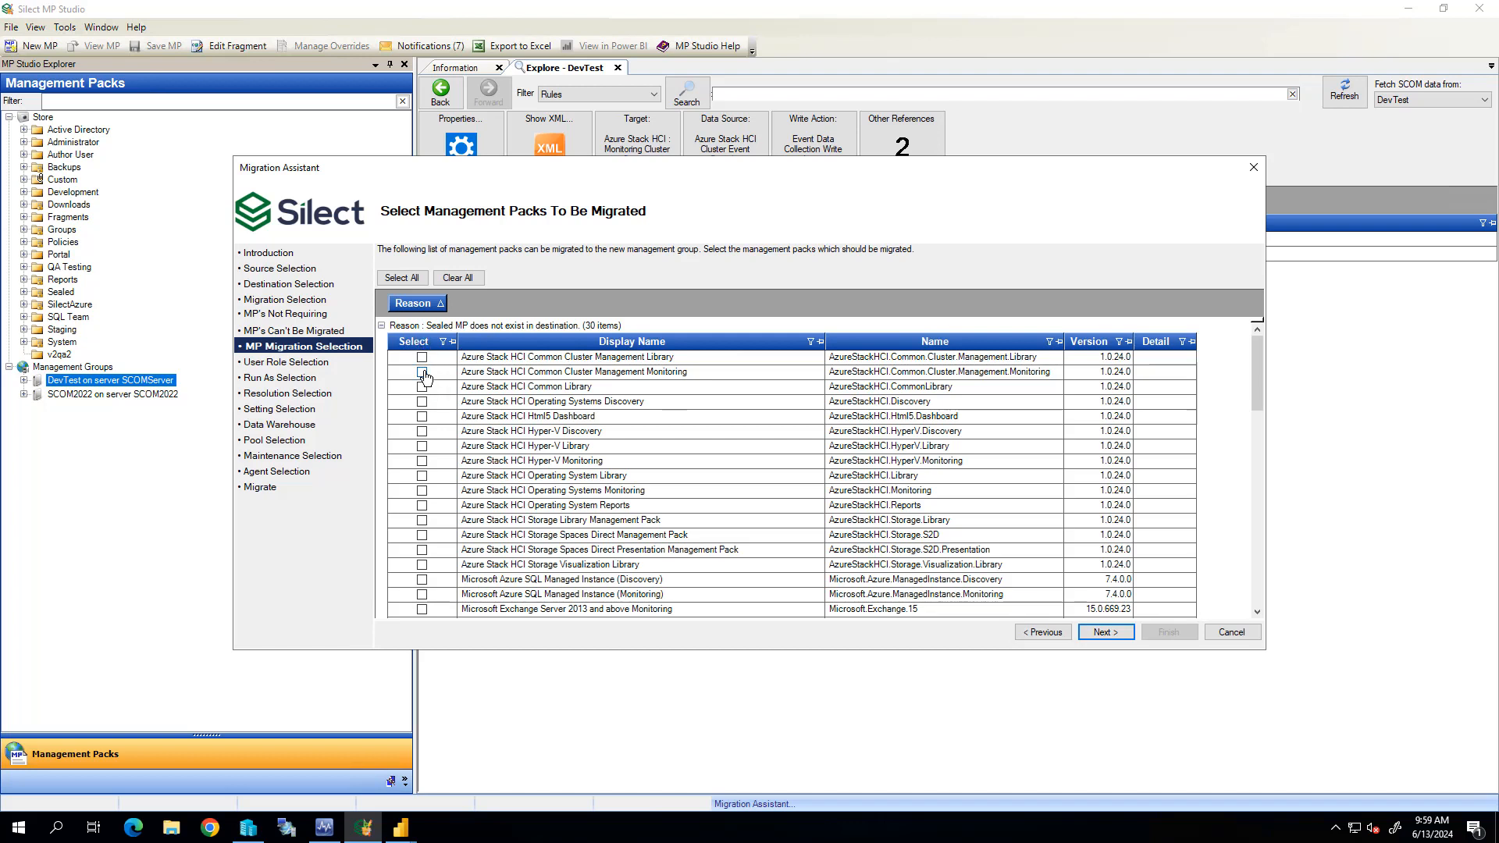
Step: Select all migratable management packs and collapse the sealed group to review the unsealed ones
click(401, 278)
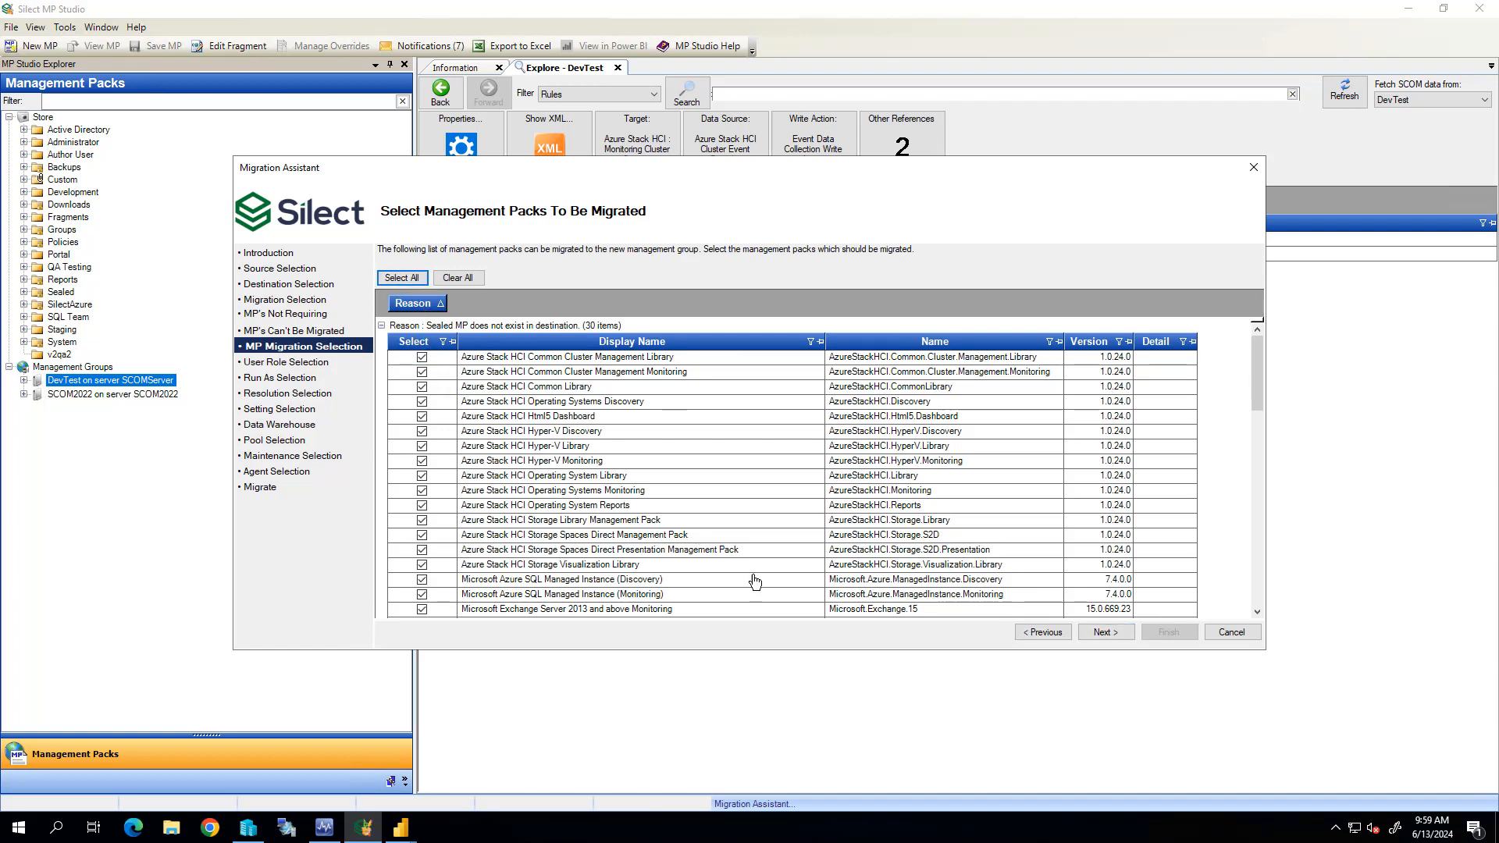
scroll(664, 434, down, 1)
scroll(568, 432, up, 1)
click(380, 325)
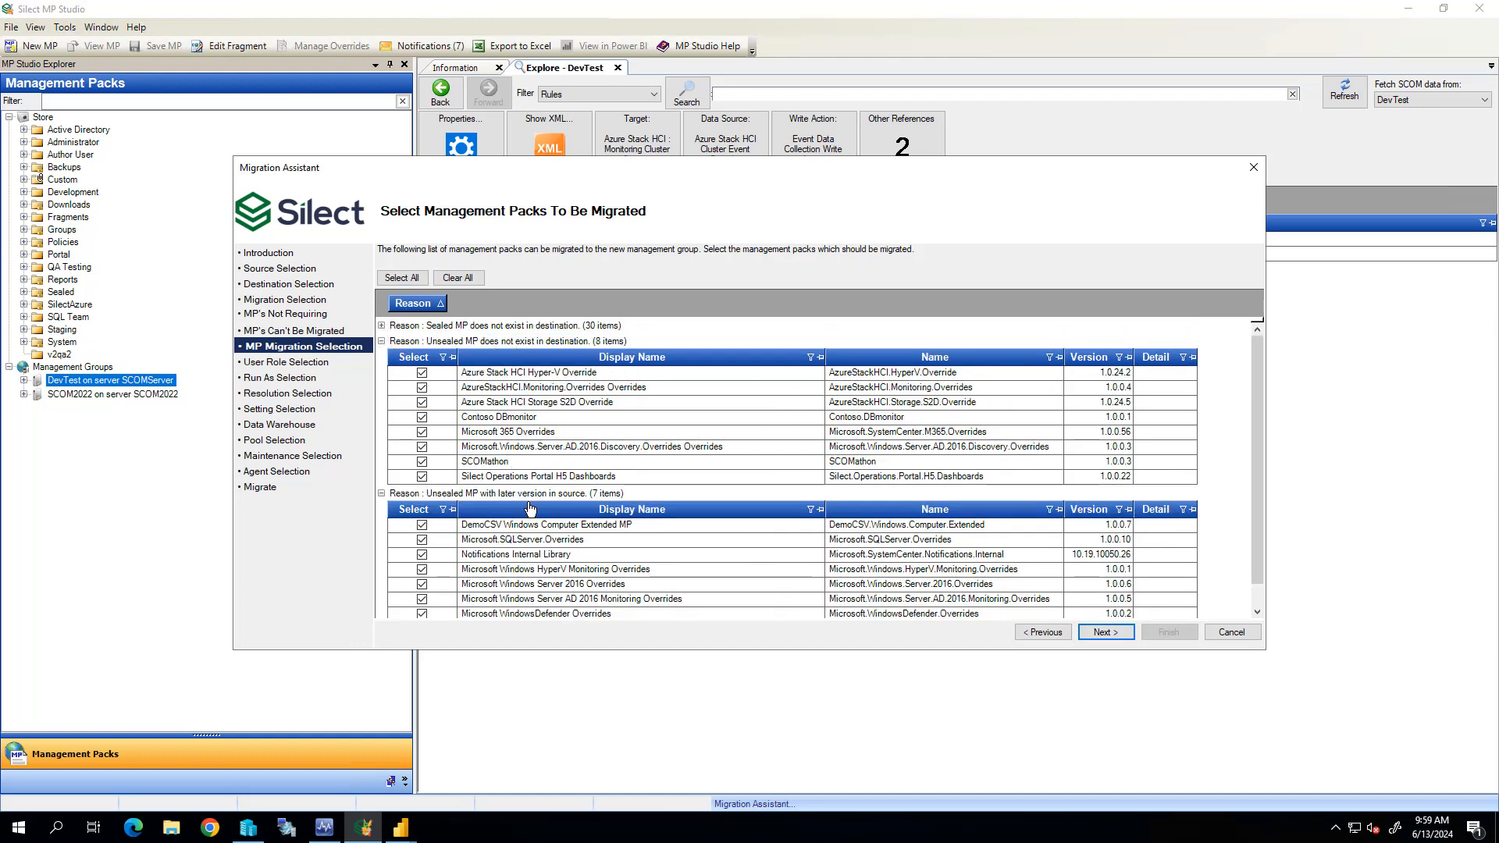
click(1106, 632)
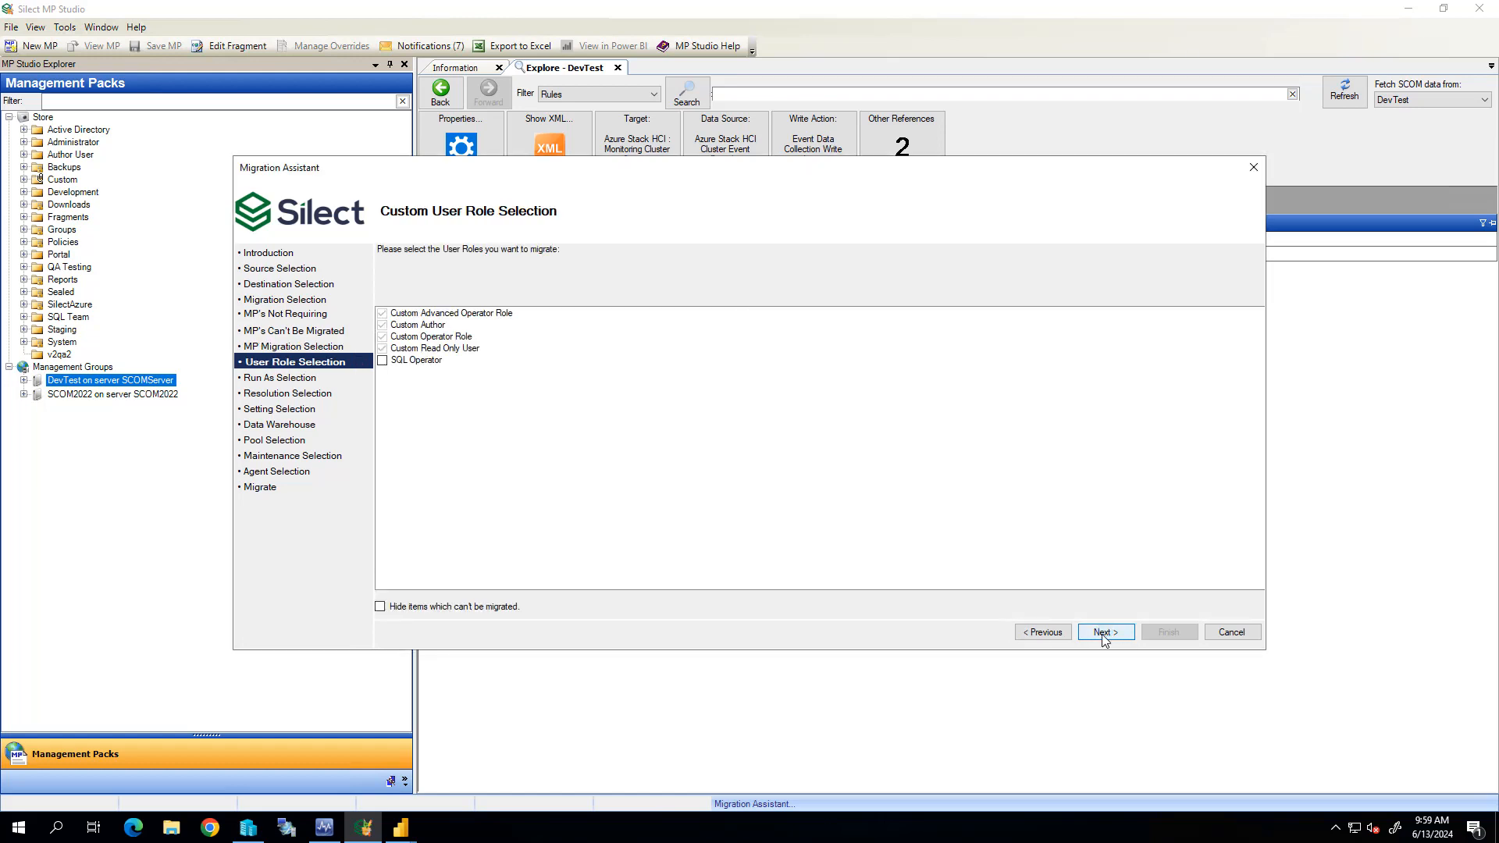
Step: Select the SQL Operator user role for migration, and continue without choosing any Run As configurations or custom resolution states
click(414, 361)
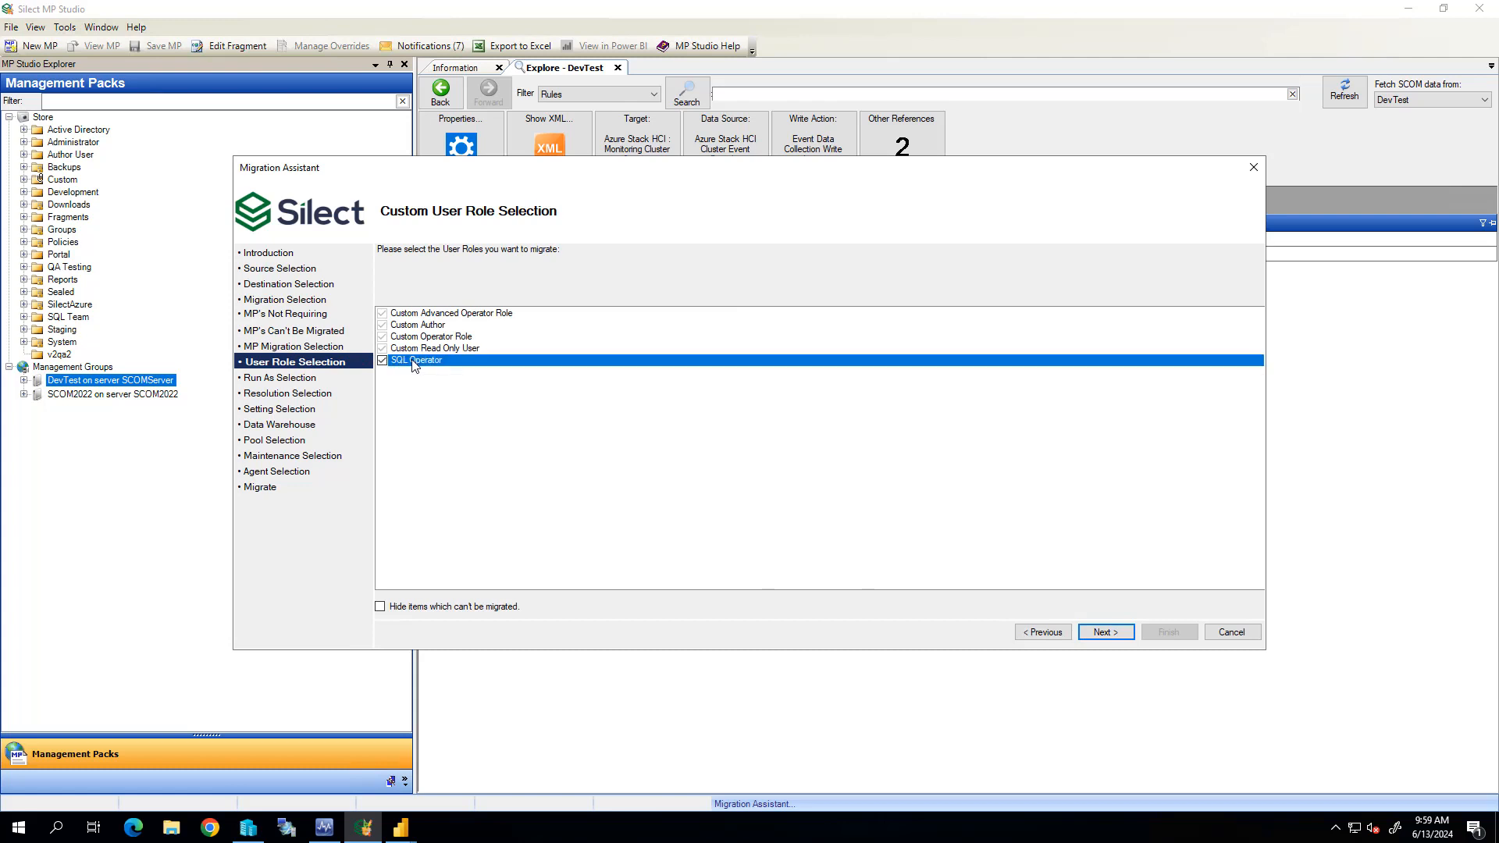
click(1098, 632)
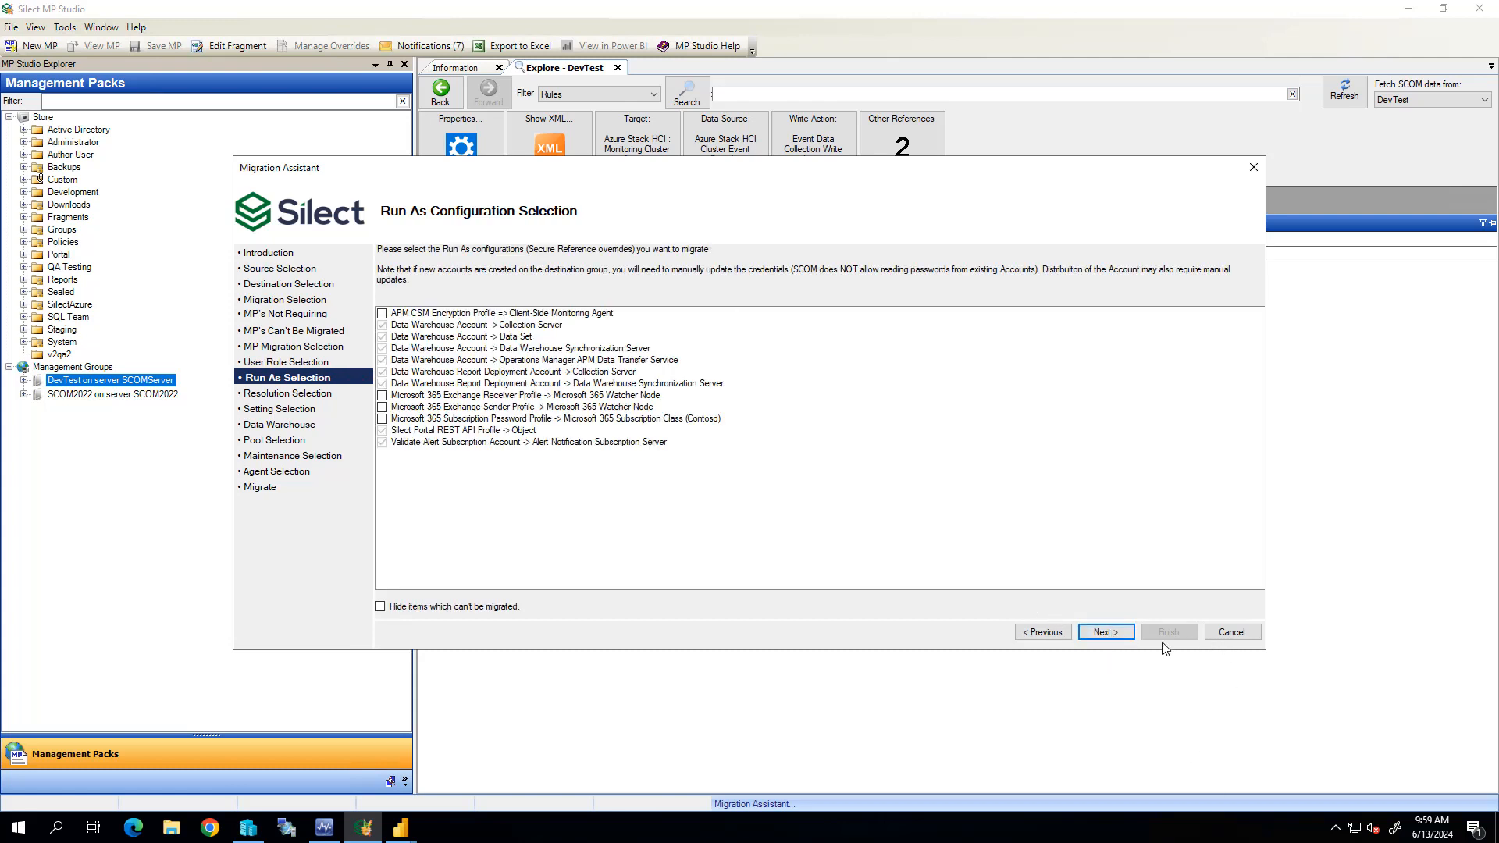
click(1105, 633)
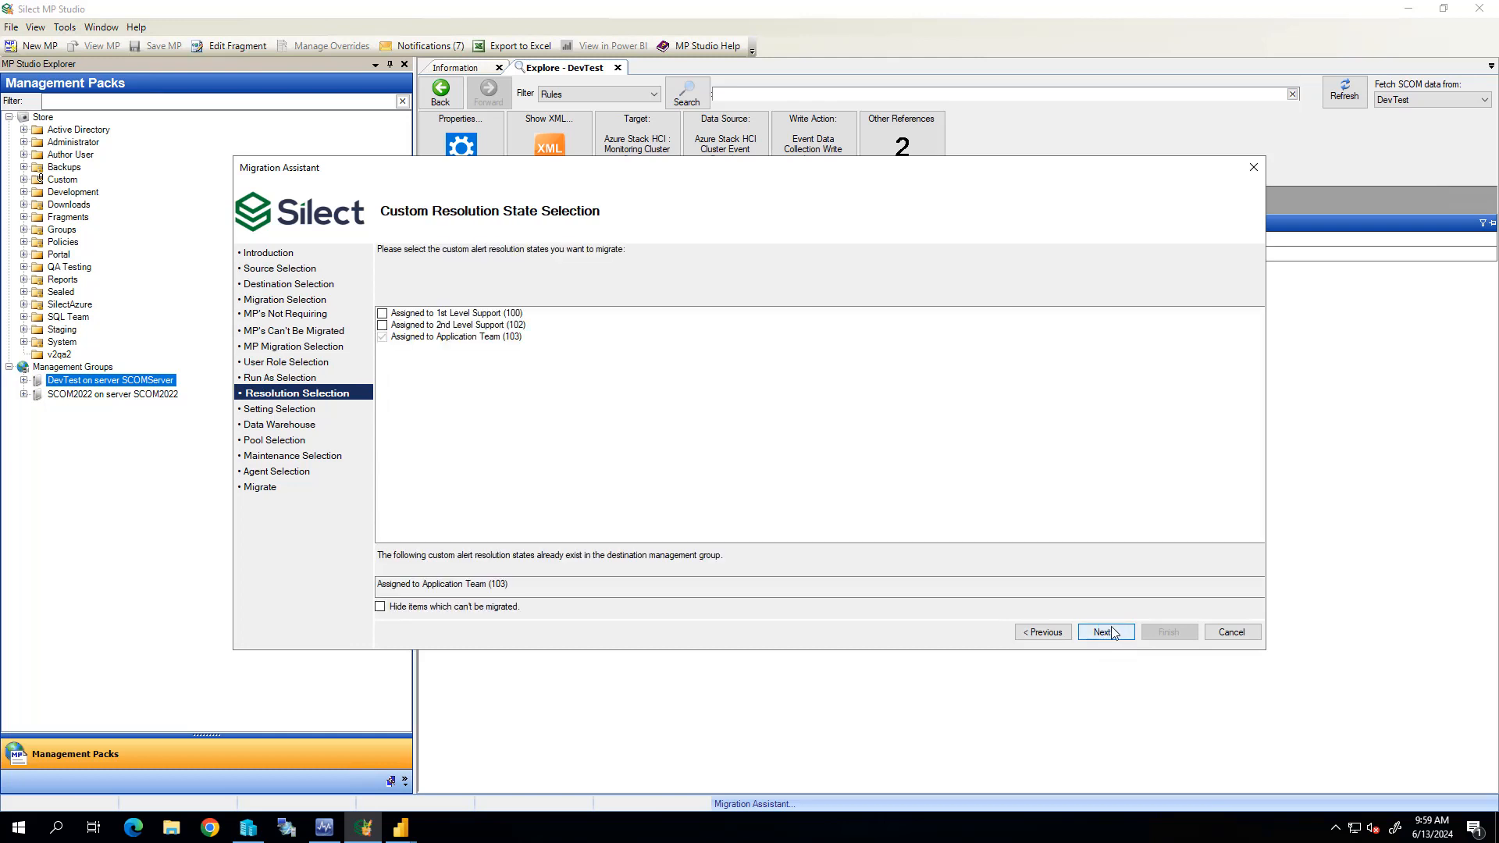
click(1106, 632)
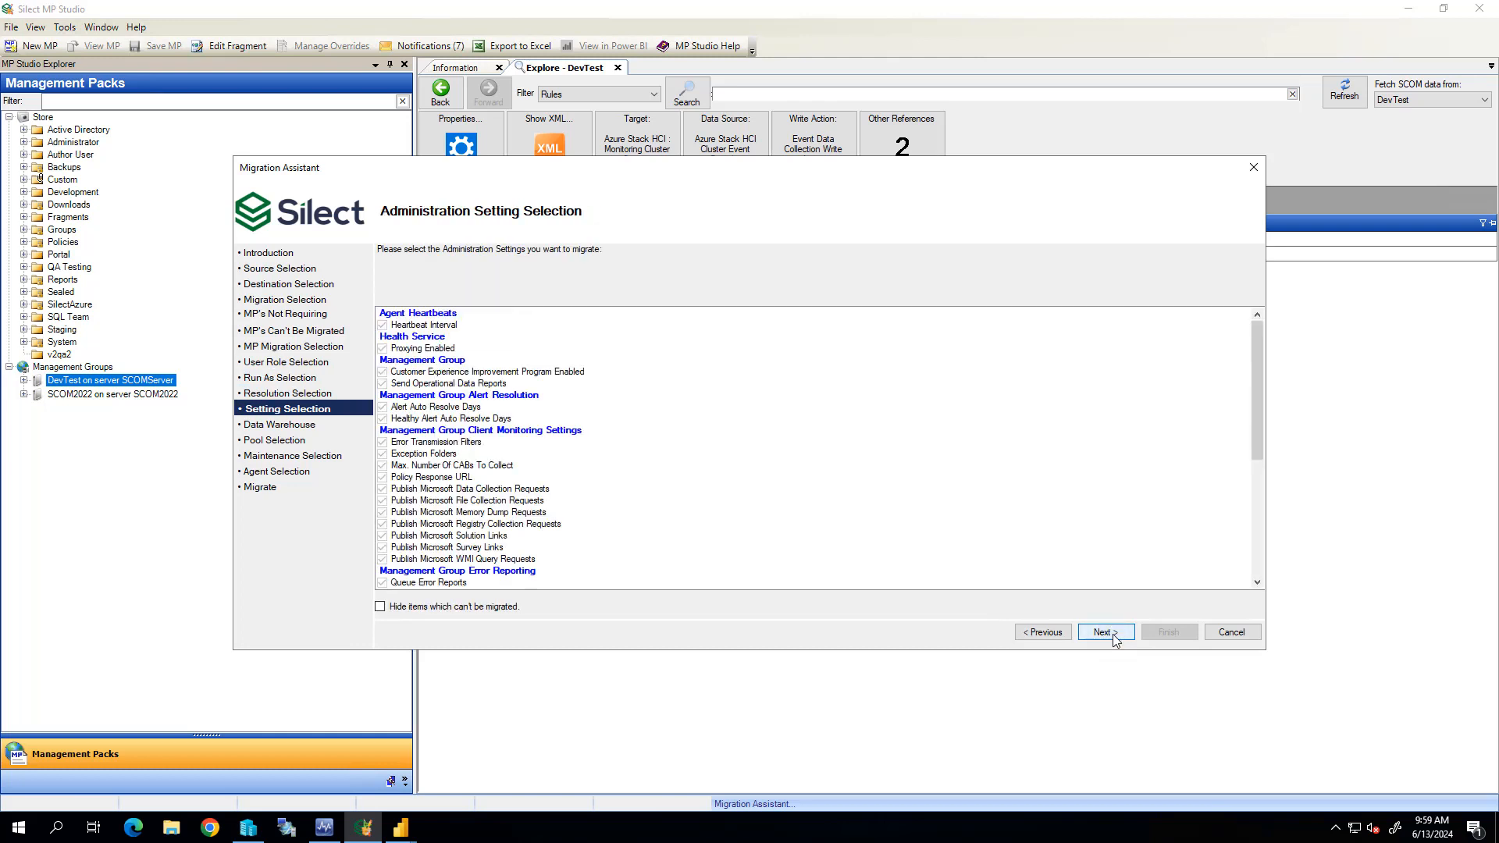
Step: Review the administration settings, and continue past the custom resource pools and maintenance schedules without selecting any
scroll(574, 507, down, 5)
scroll(569, 507, down, 2)
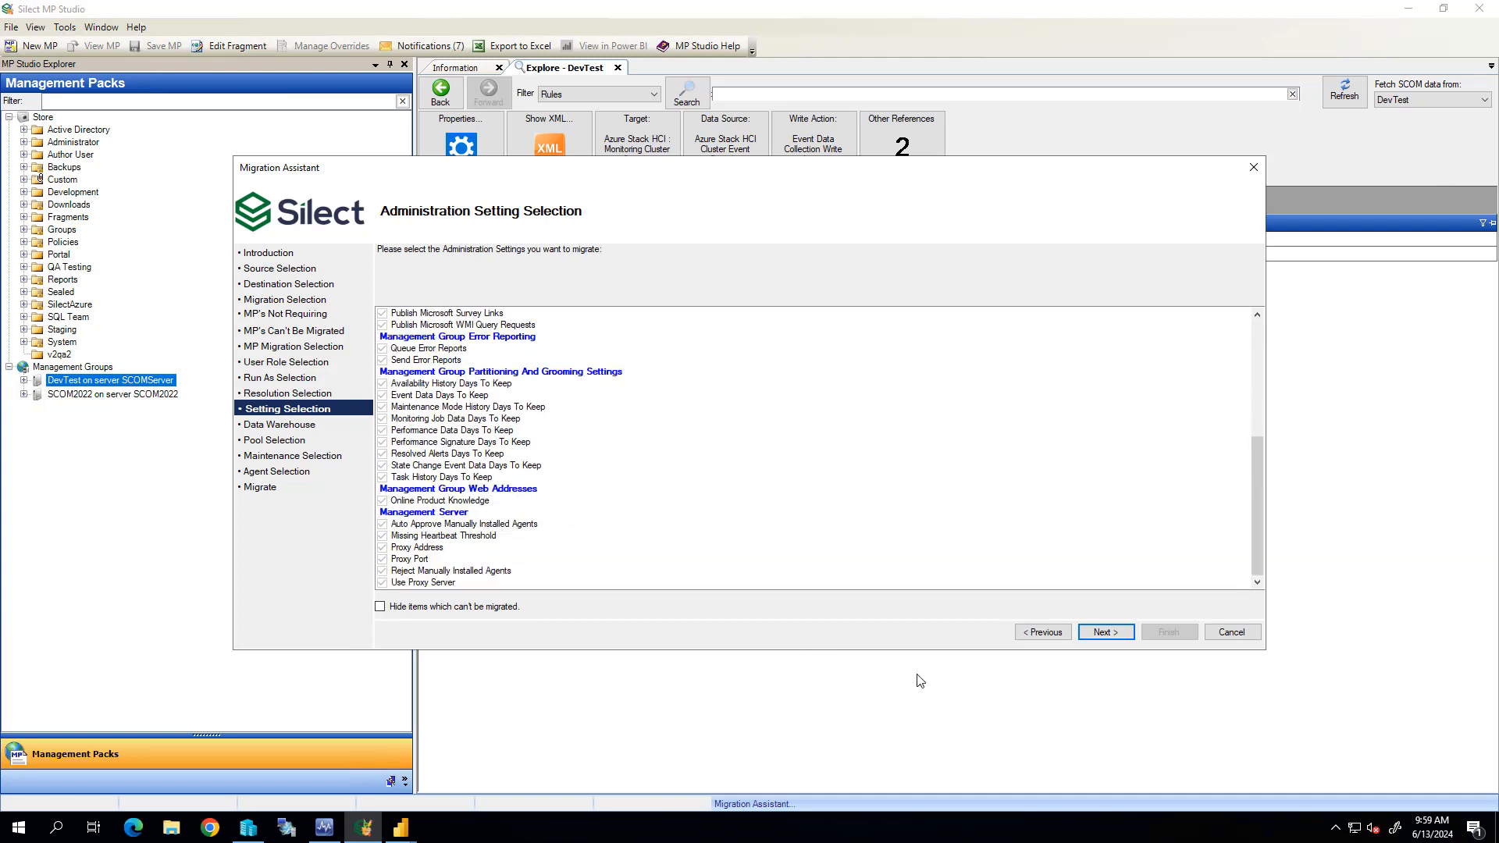
click(1101, 632)
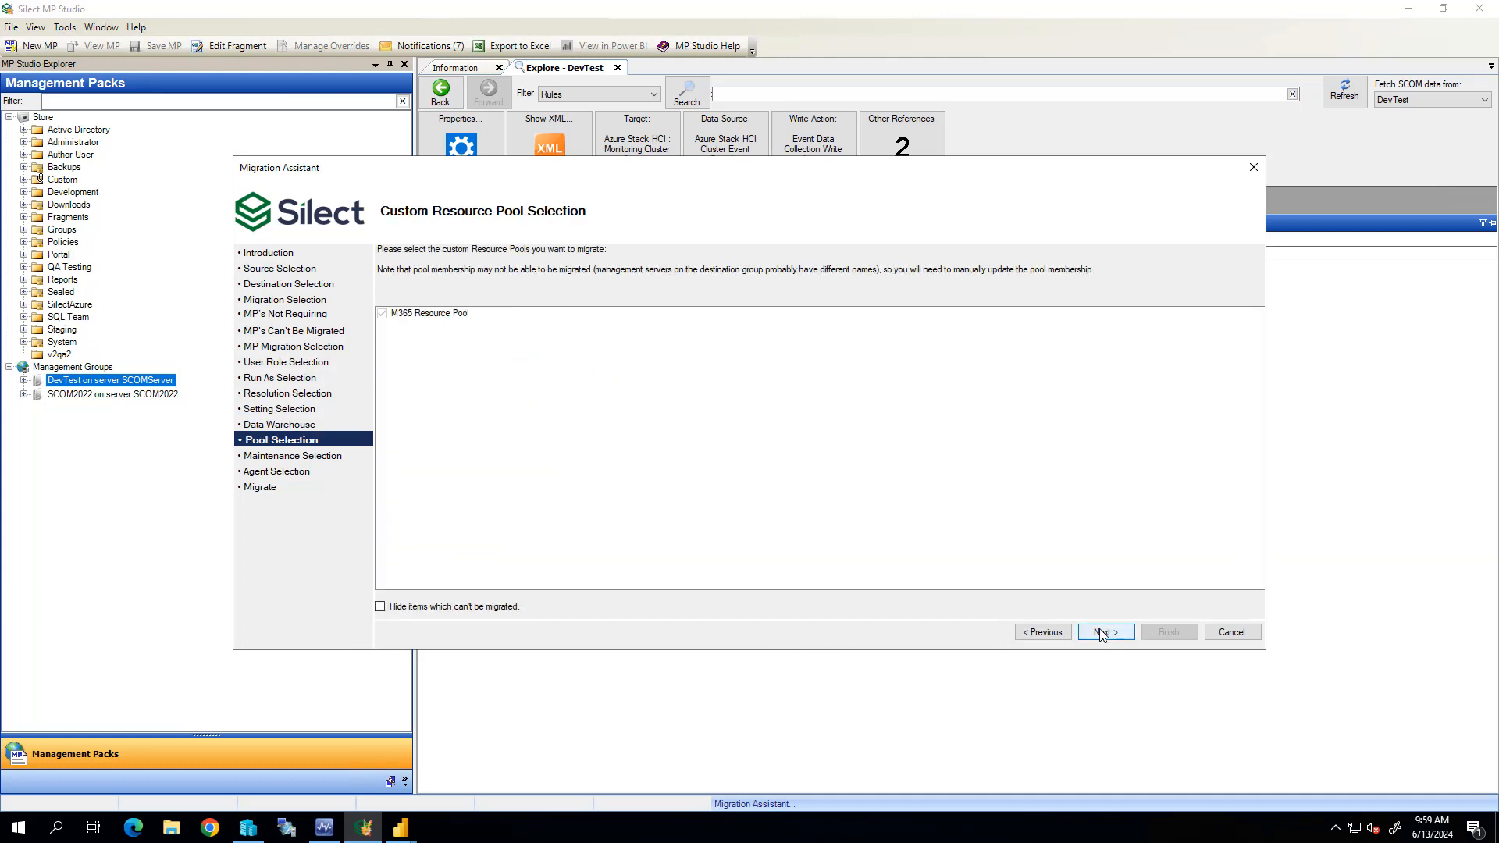
click(1103, 633)
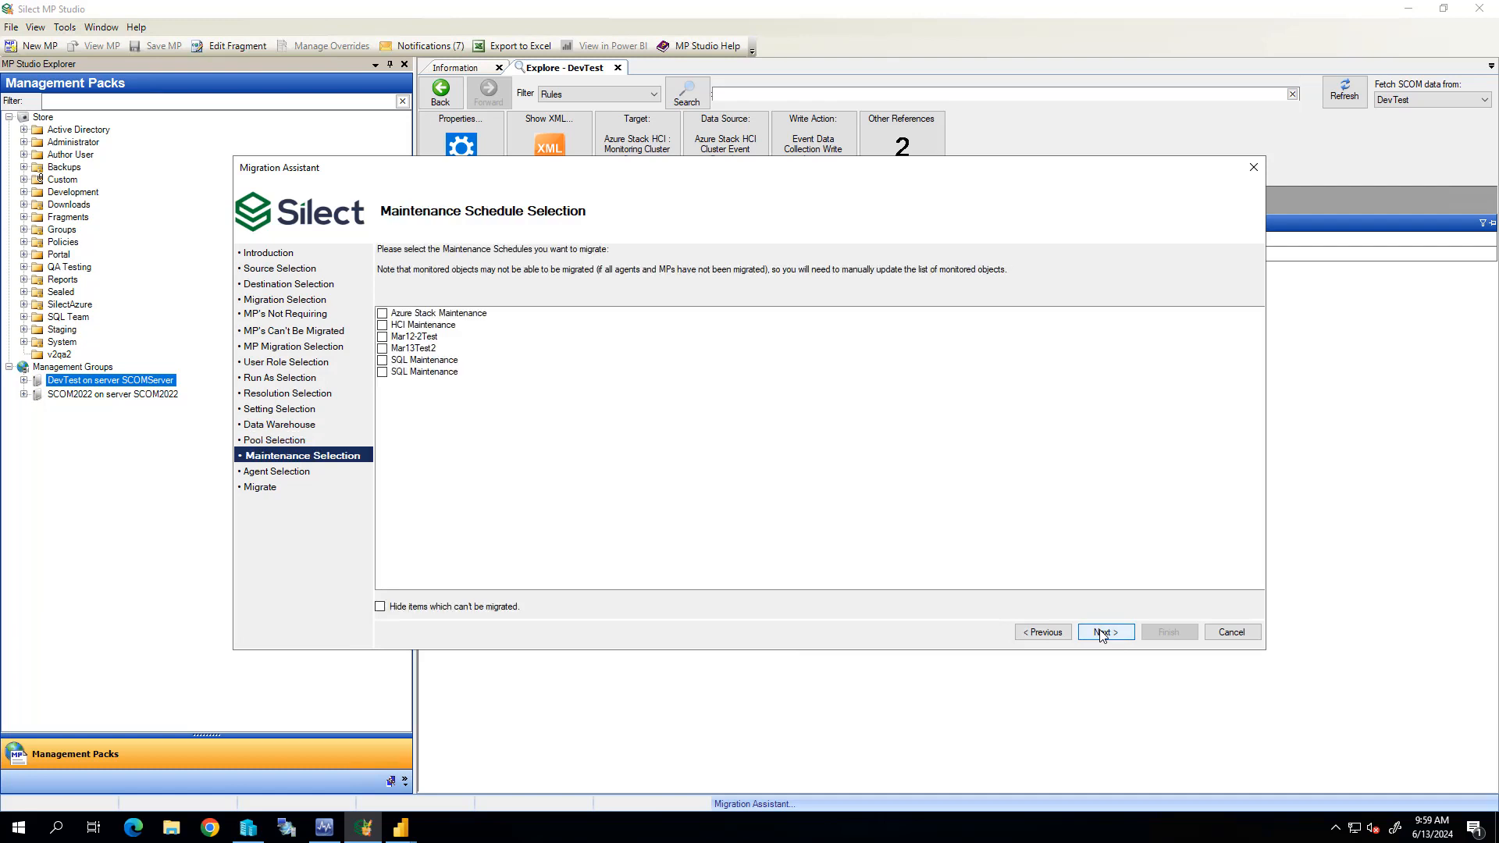
click(1107, 633)
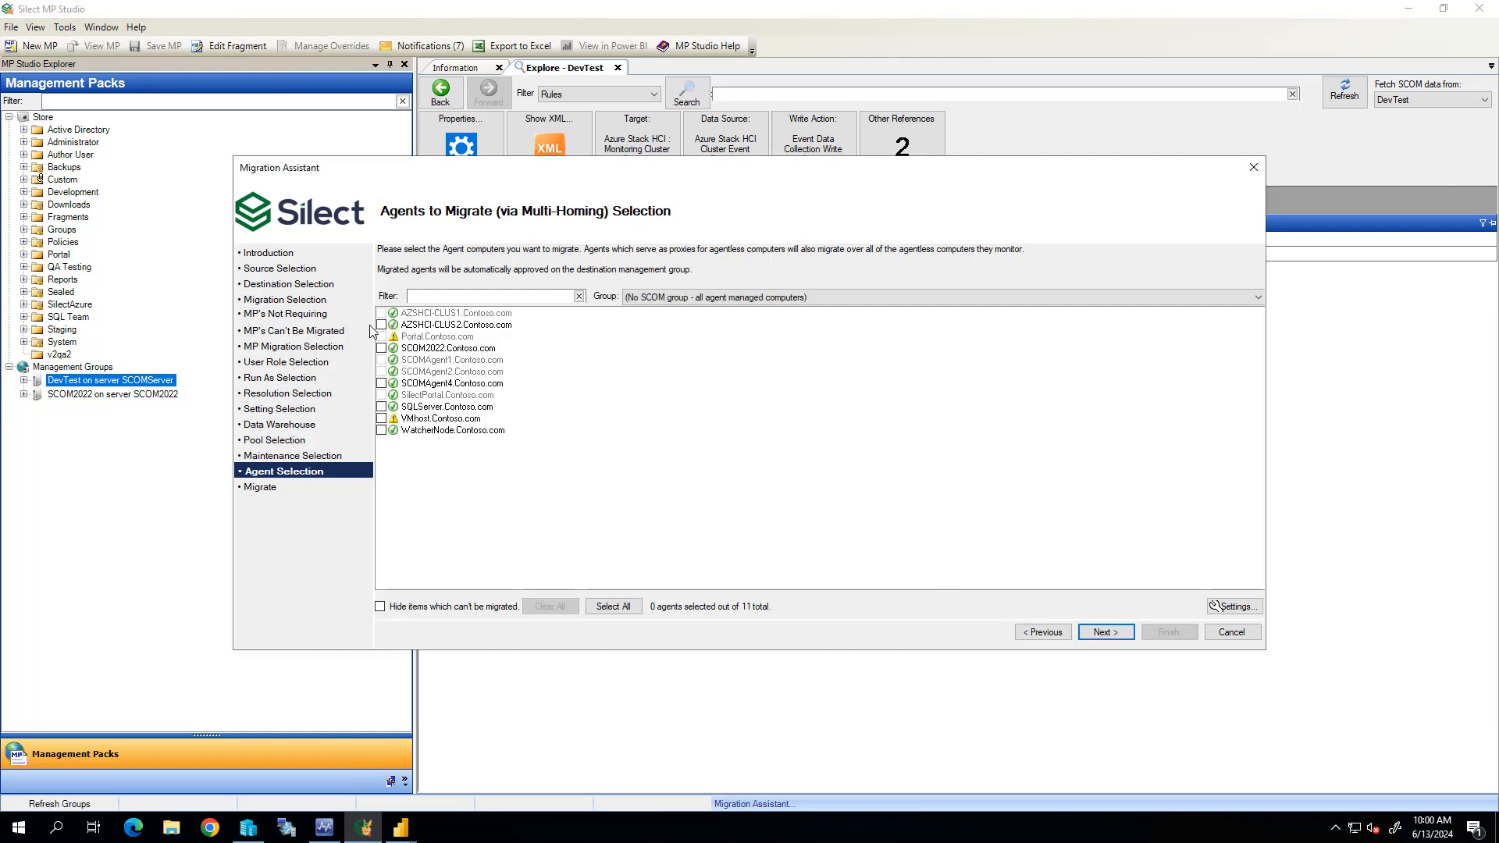
Step: Select the agents AZSHCI-CLUS2, SCOM2022 and SCOMAgent4 for migration via multi-homing
click(381, 324)
click(382, 348)
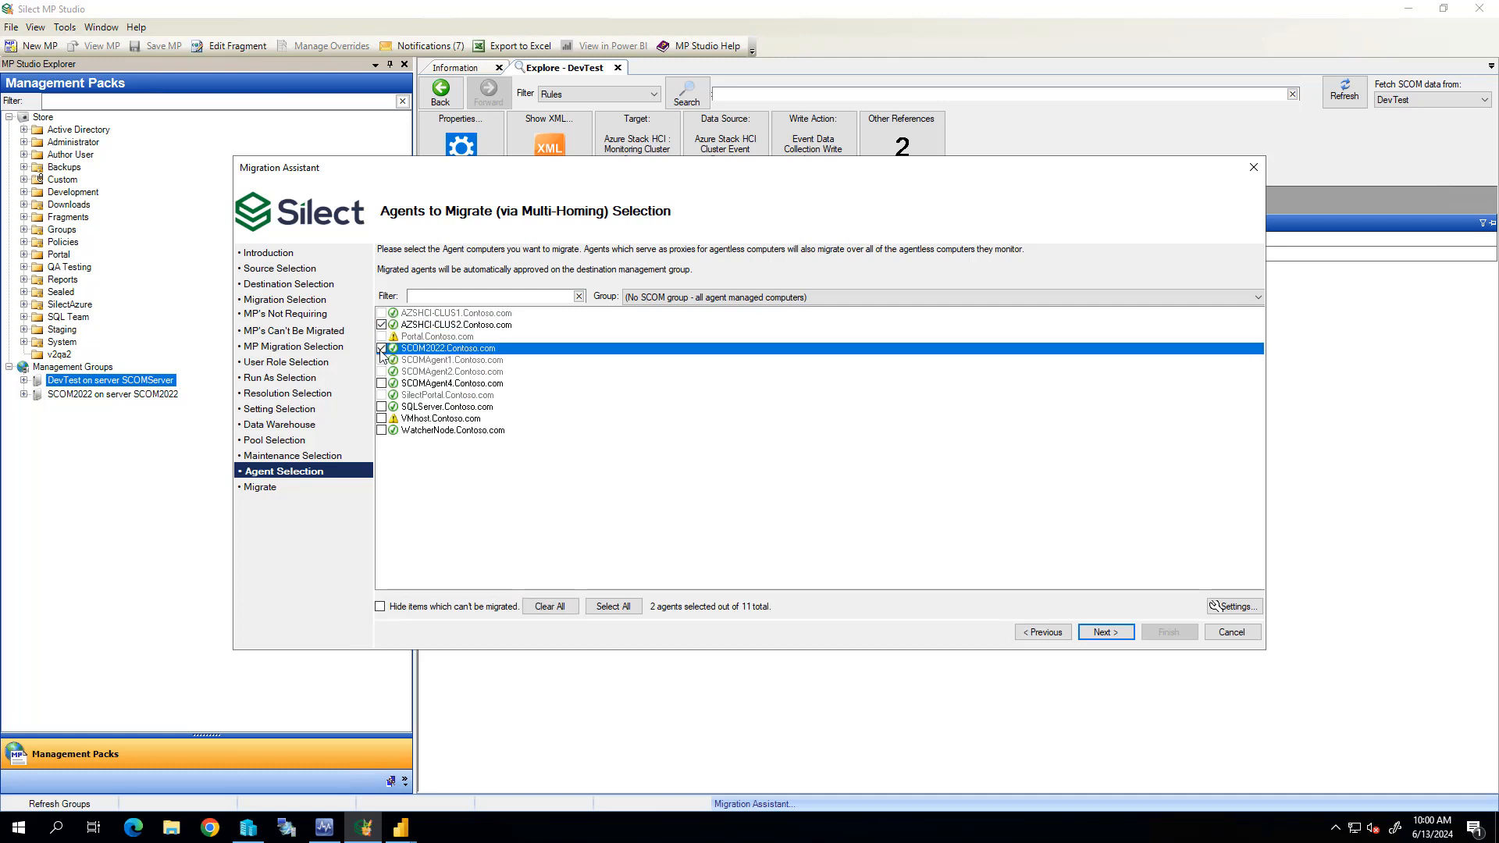
click(383, 384)
click(382, 383)
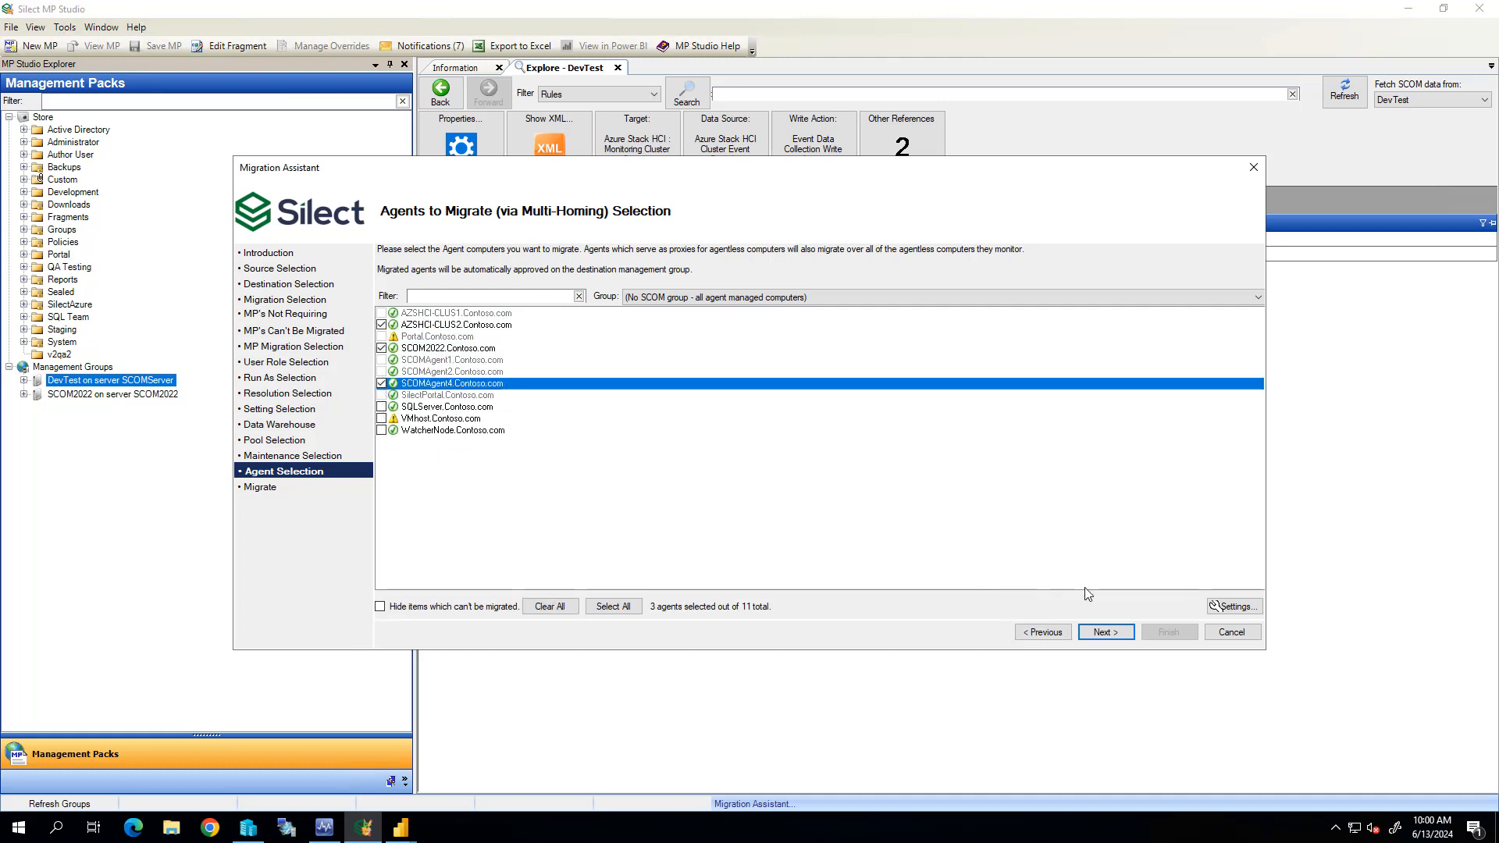
Step: Check the agent migration settings without changing them, and proceed to the summary of the migration from DevTest to SCOM2022
click(1252, 607)
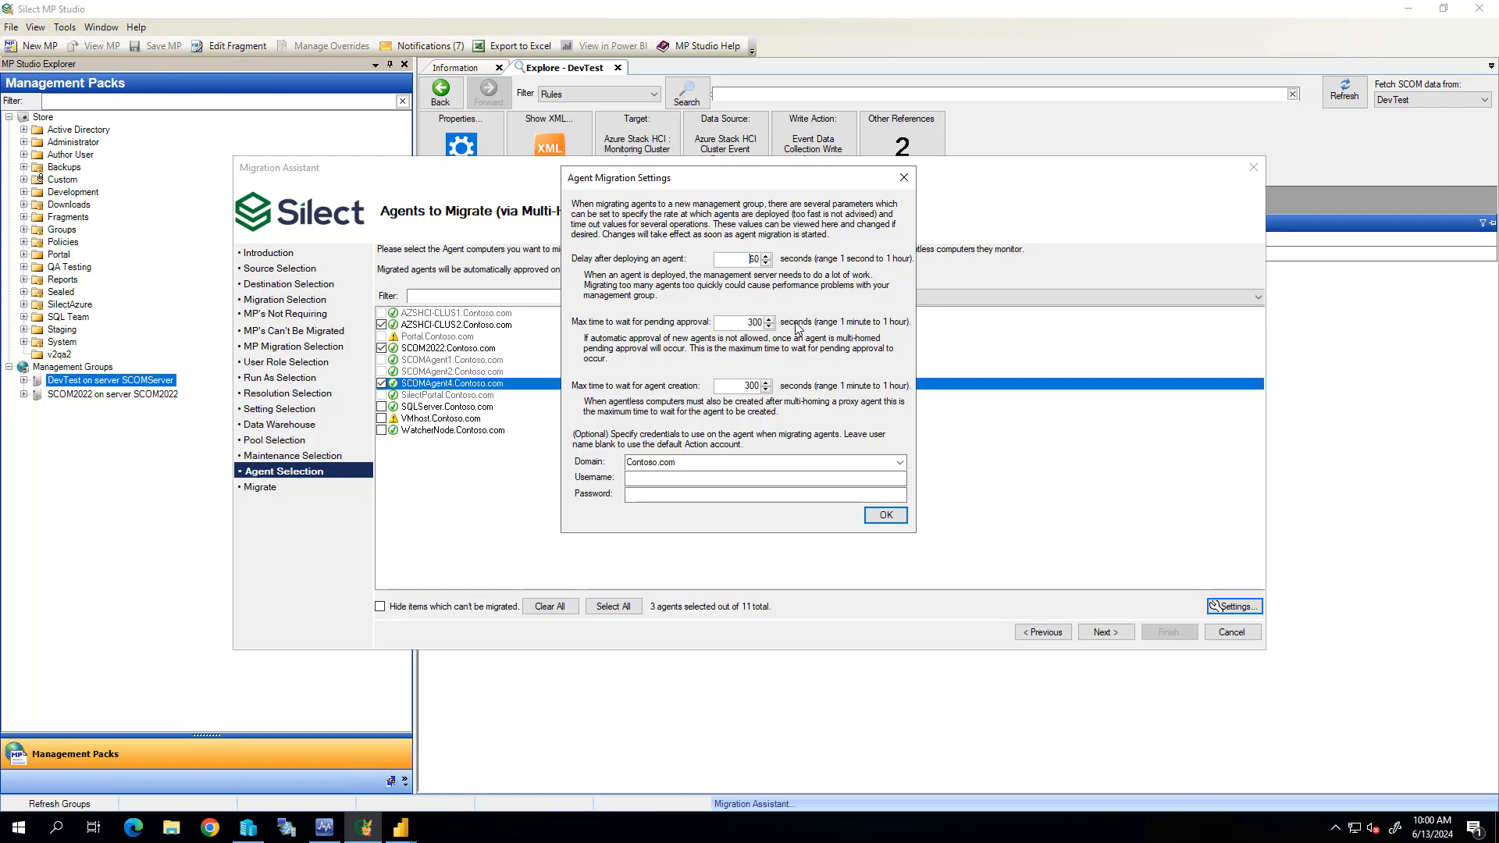
click(874, 515)
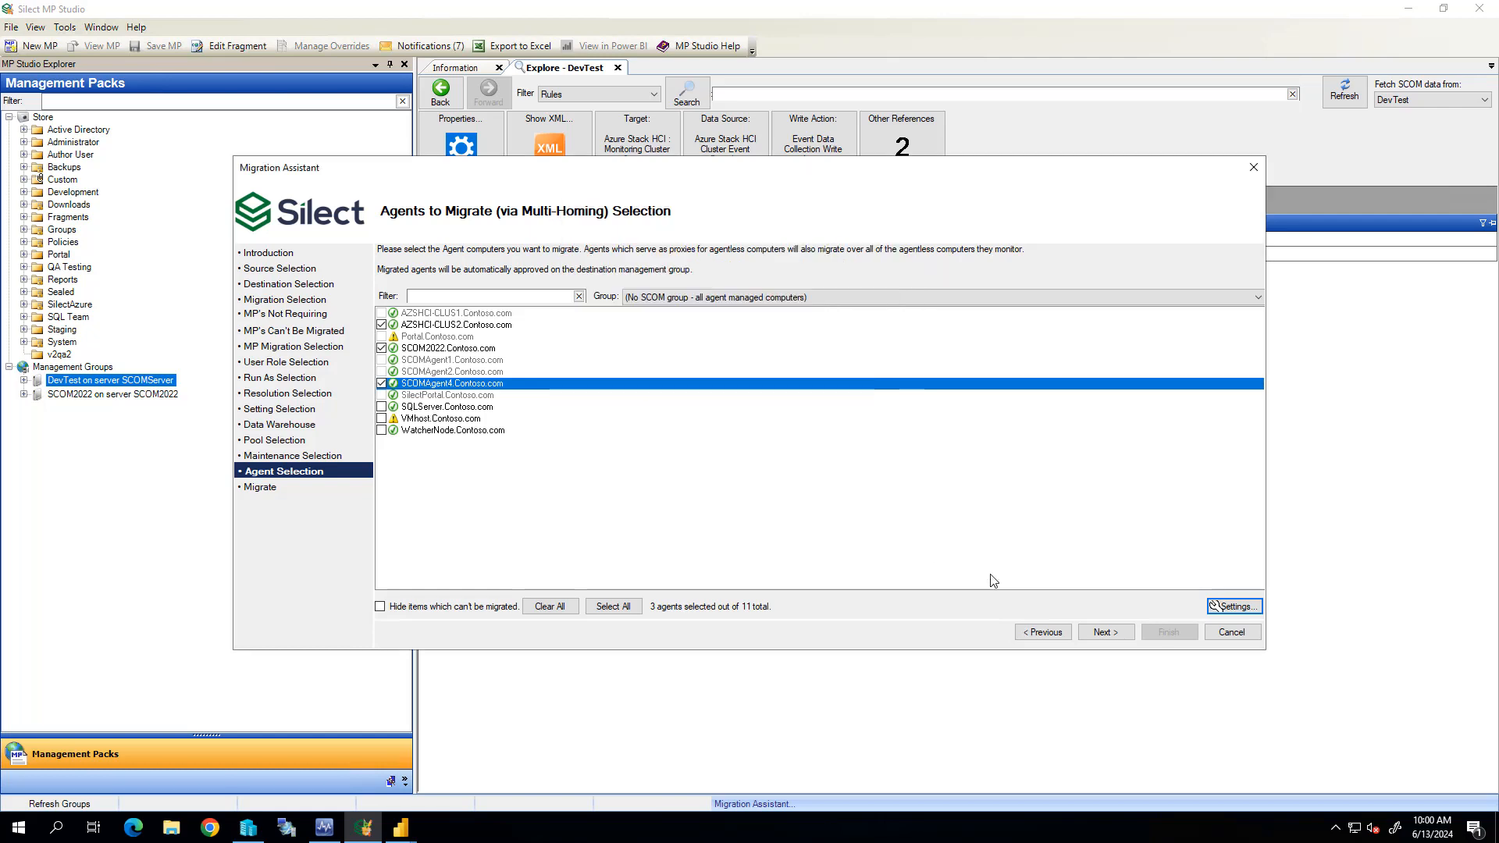
click(1121, 631)
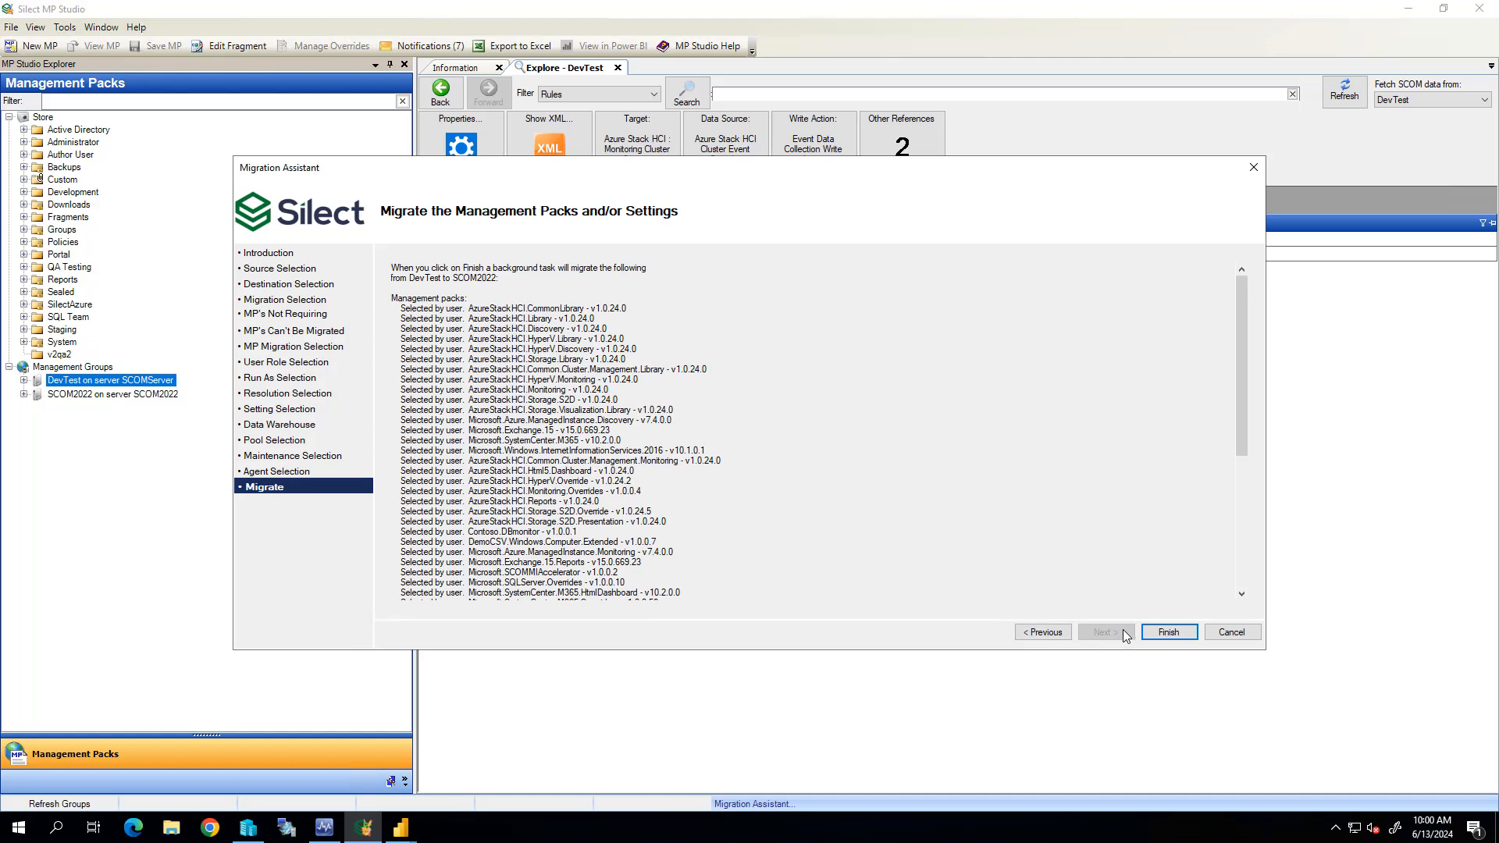
click(1233, 431)
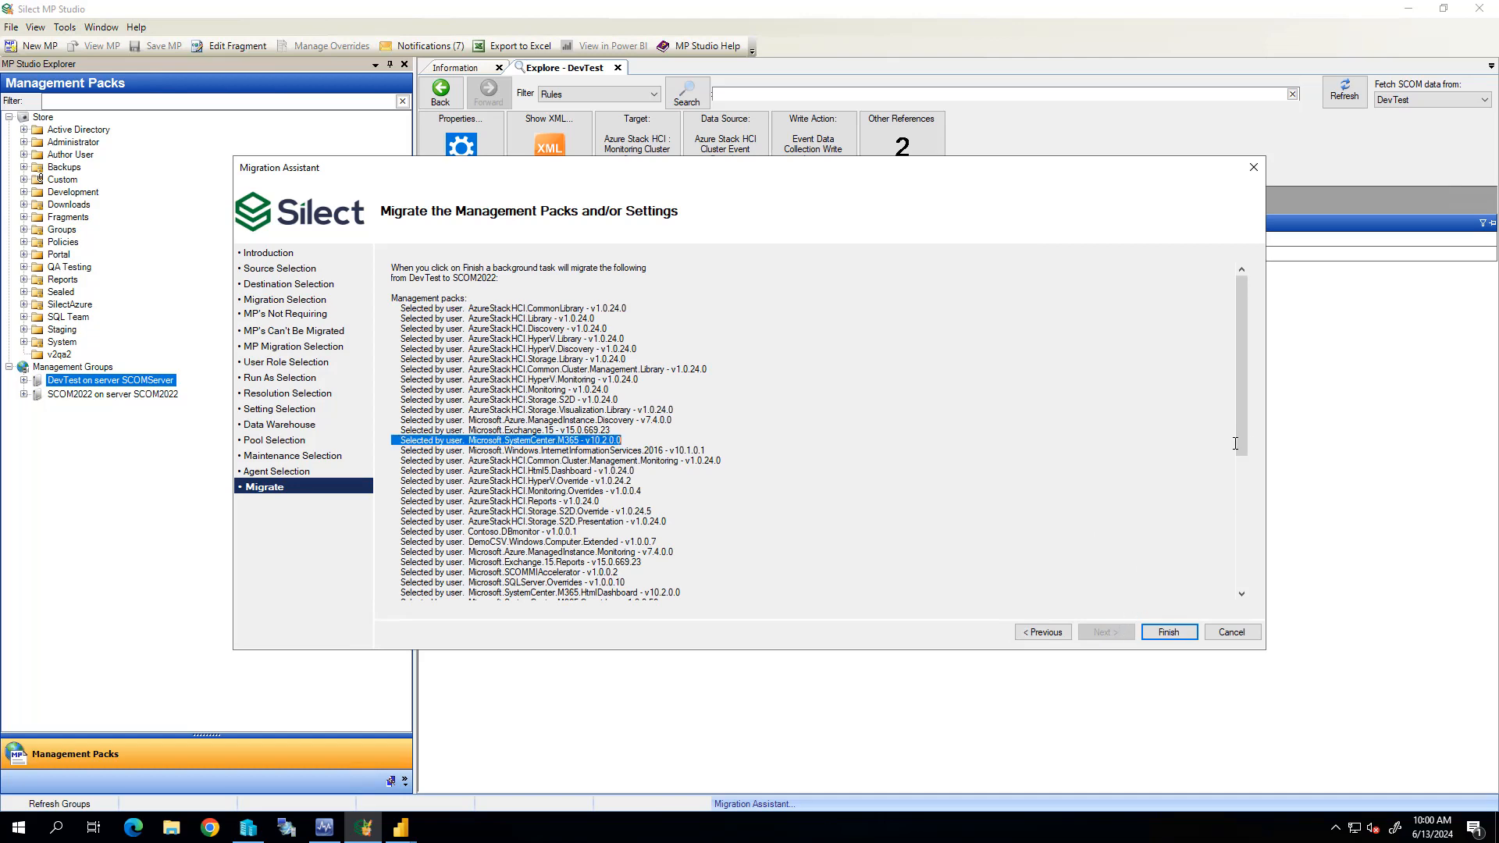
Step: Review the rest of the migration summary from DevTest to SCOM2022, down to the user roles and agents
drag(1242, 443, 1254, 597)
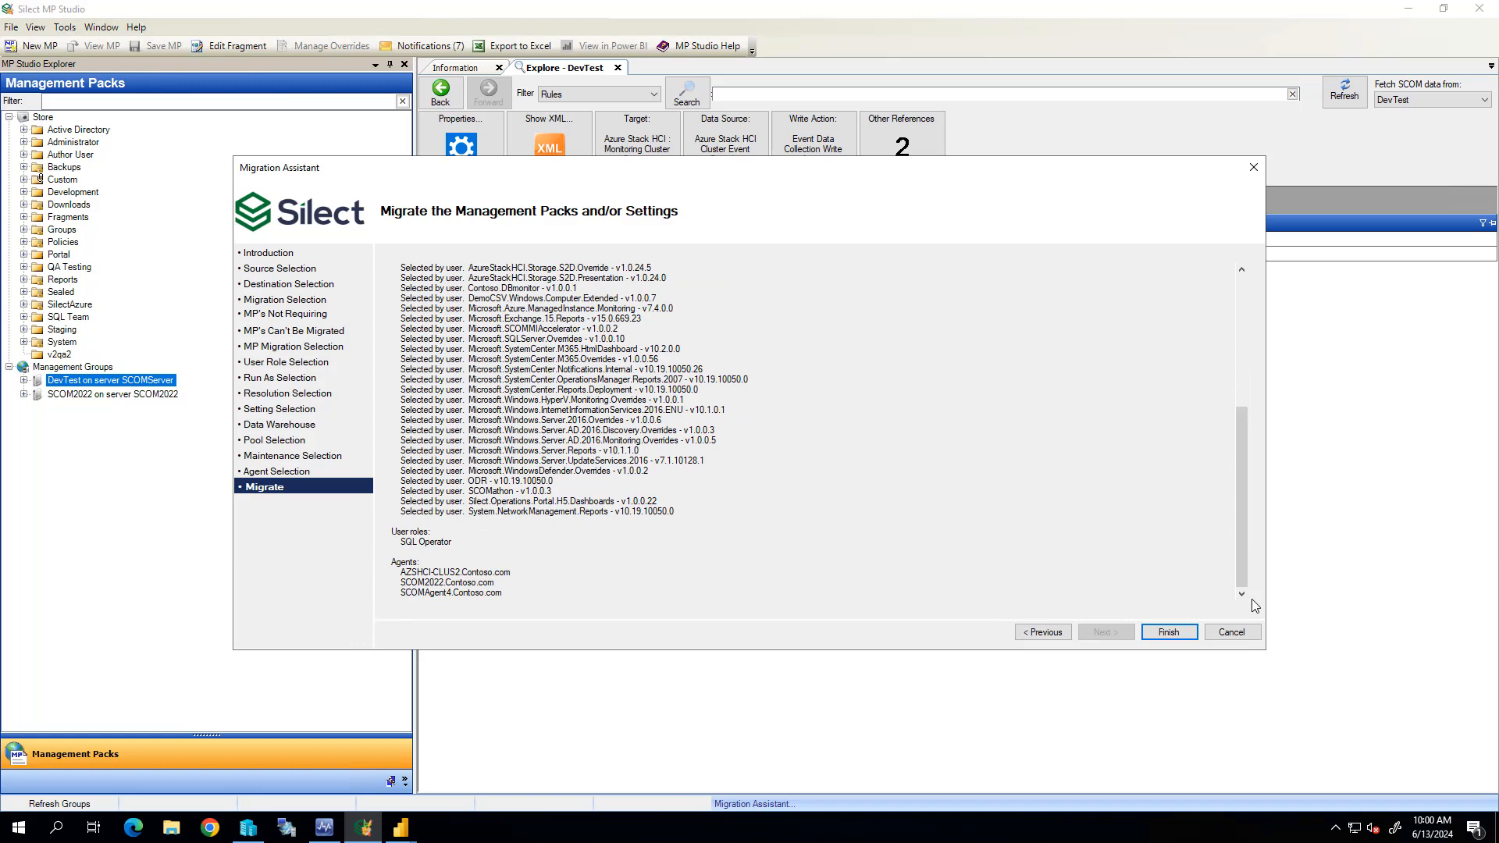
mouse_move(405, 834)
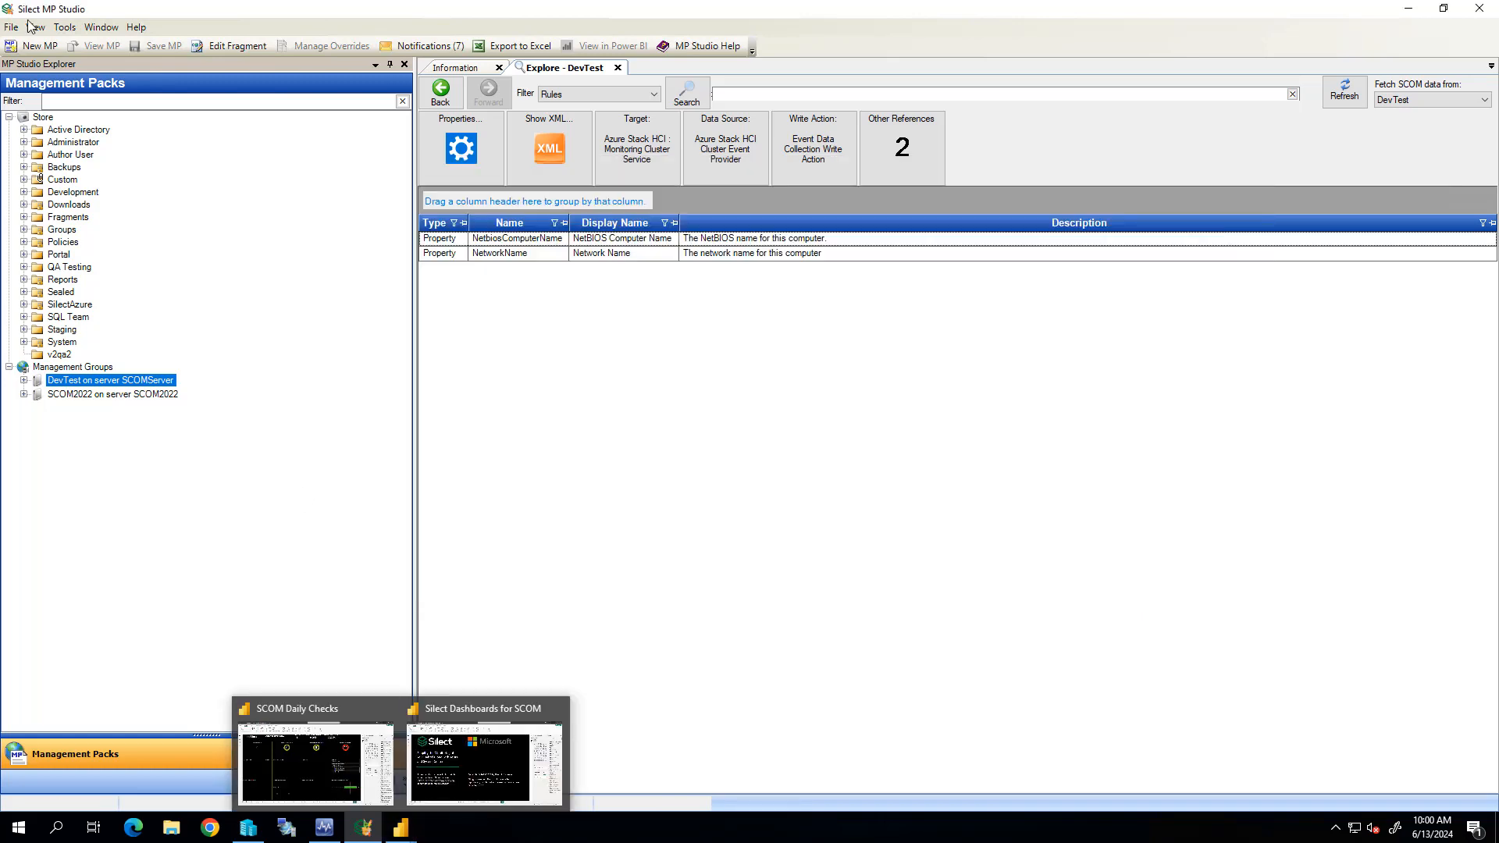
click(65, 26)
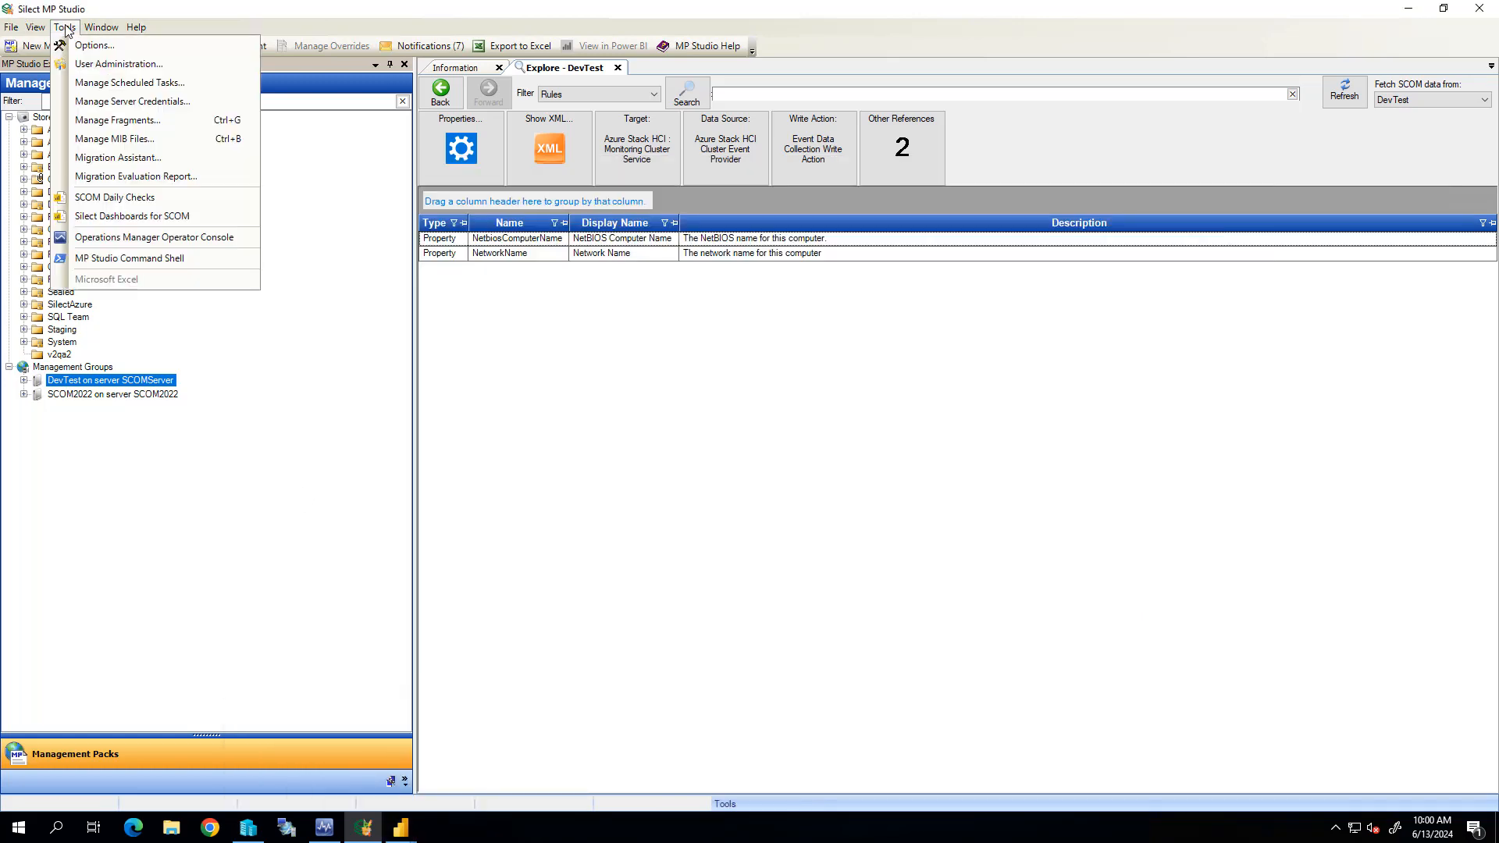
click(137, 200)
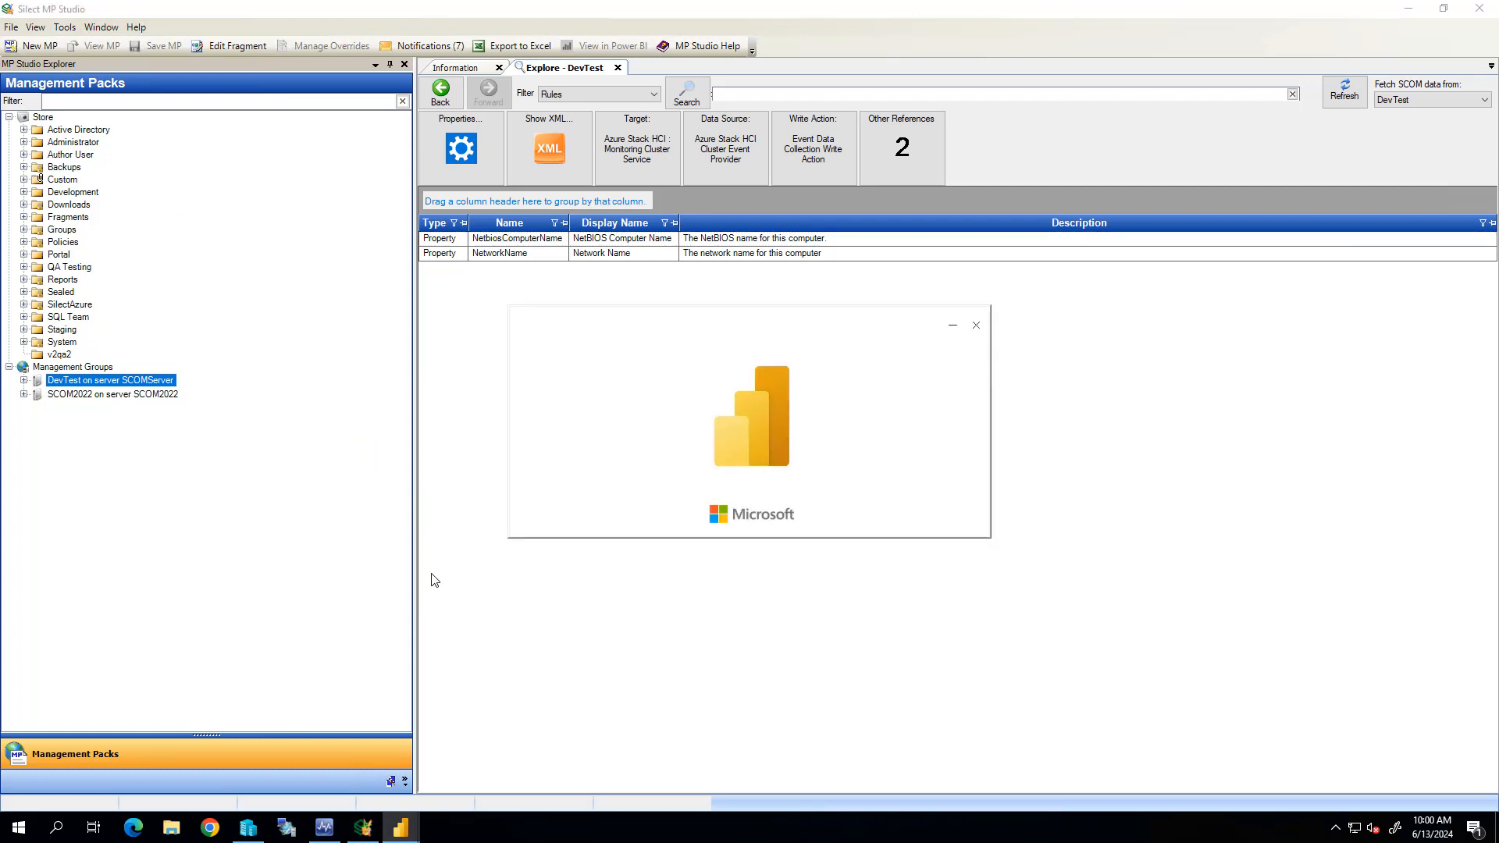
click(976, 324)
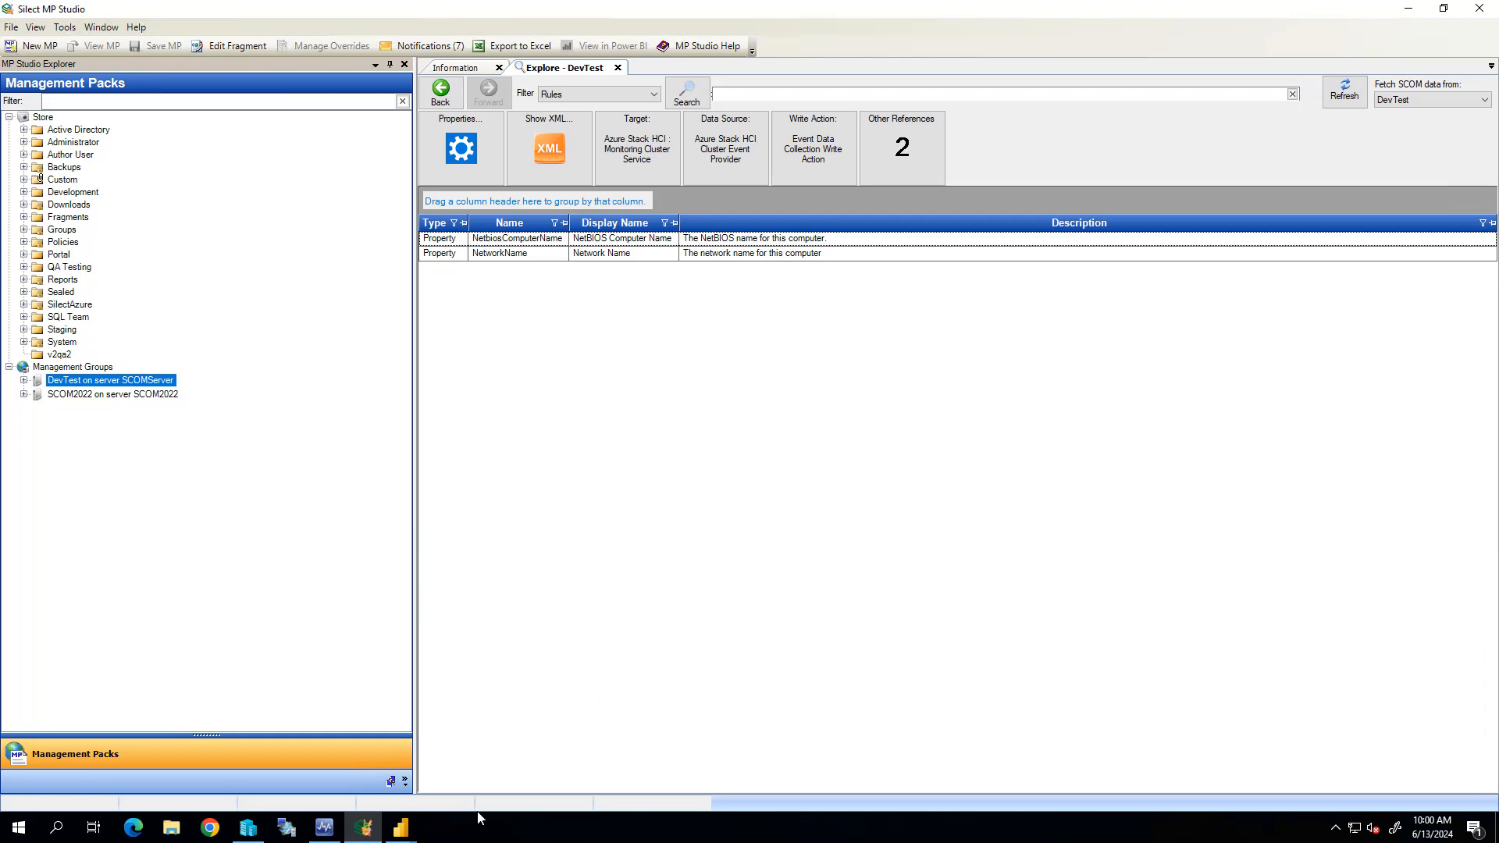
Step: Switch to the open SCOM Daily Checks report in Power BI and review the Config Churn, Event Noise, Monitor State Changes and DB Tables pages
mouse_move(402, 838)
click(357, 764)
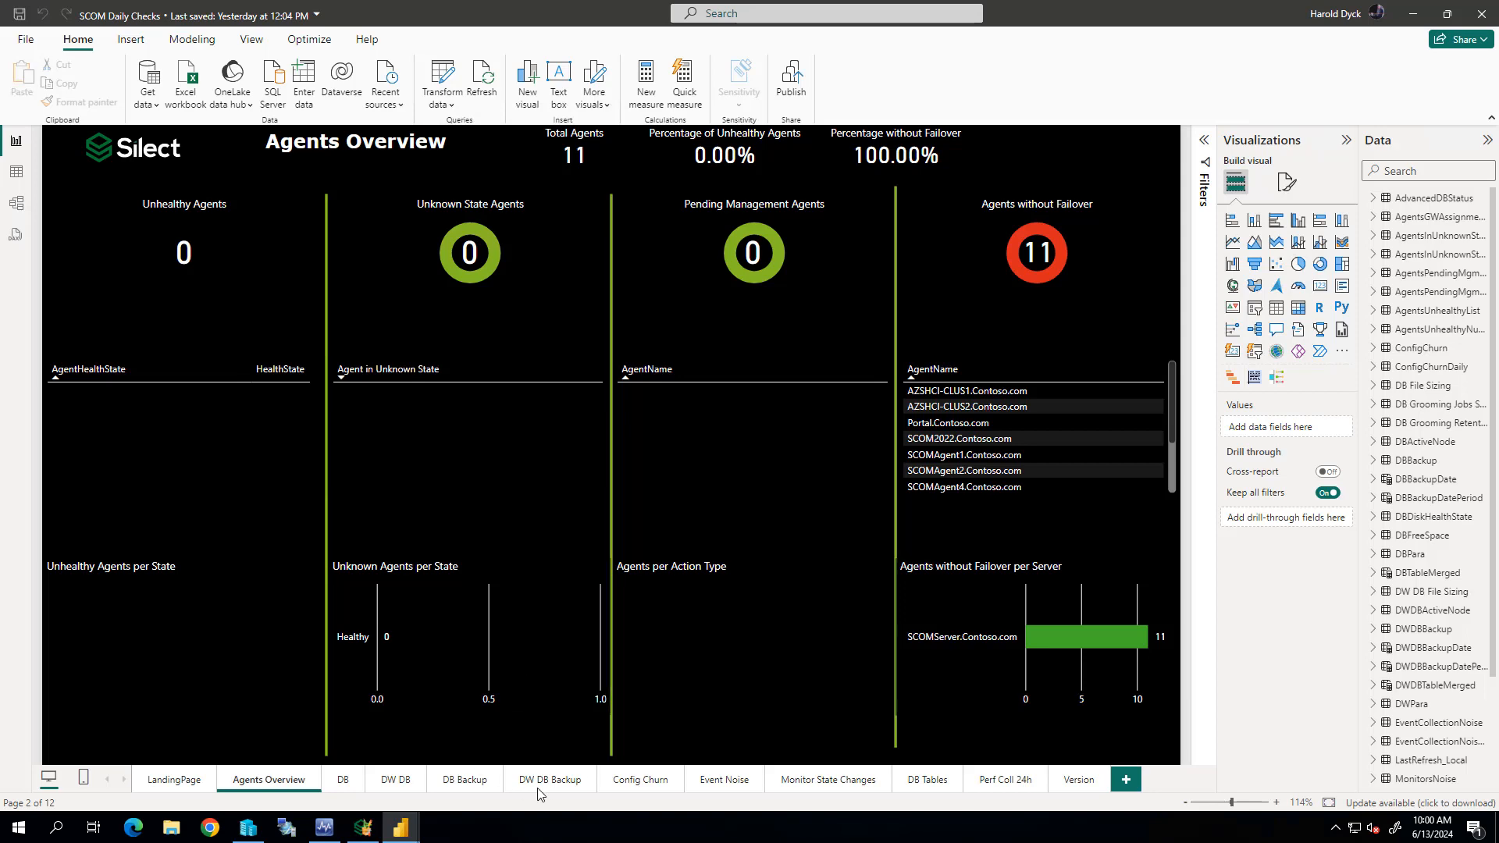
click(637, 781)
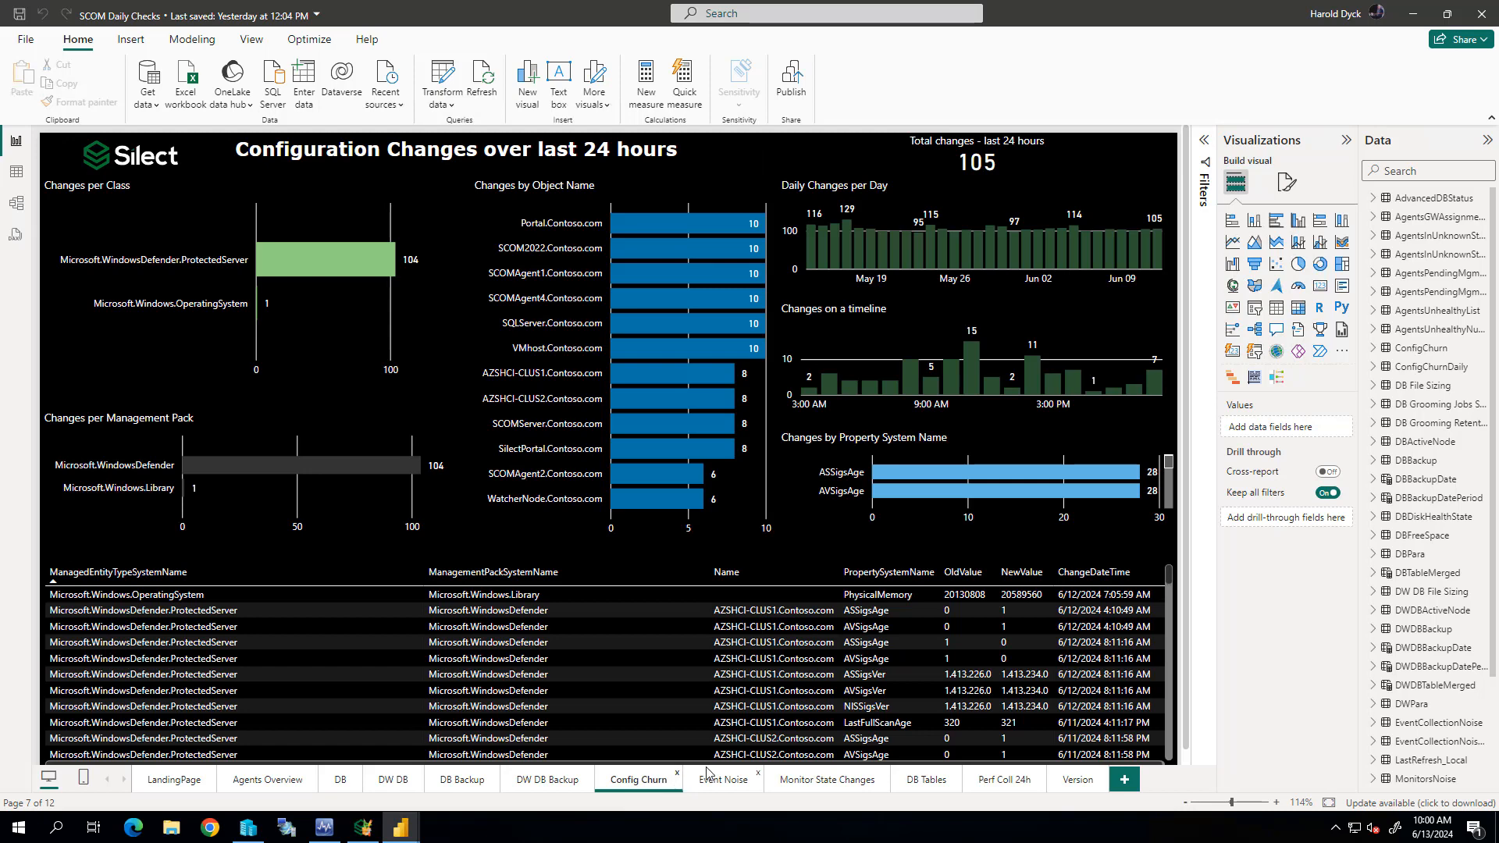
click(730, 780)
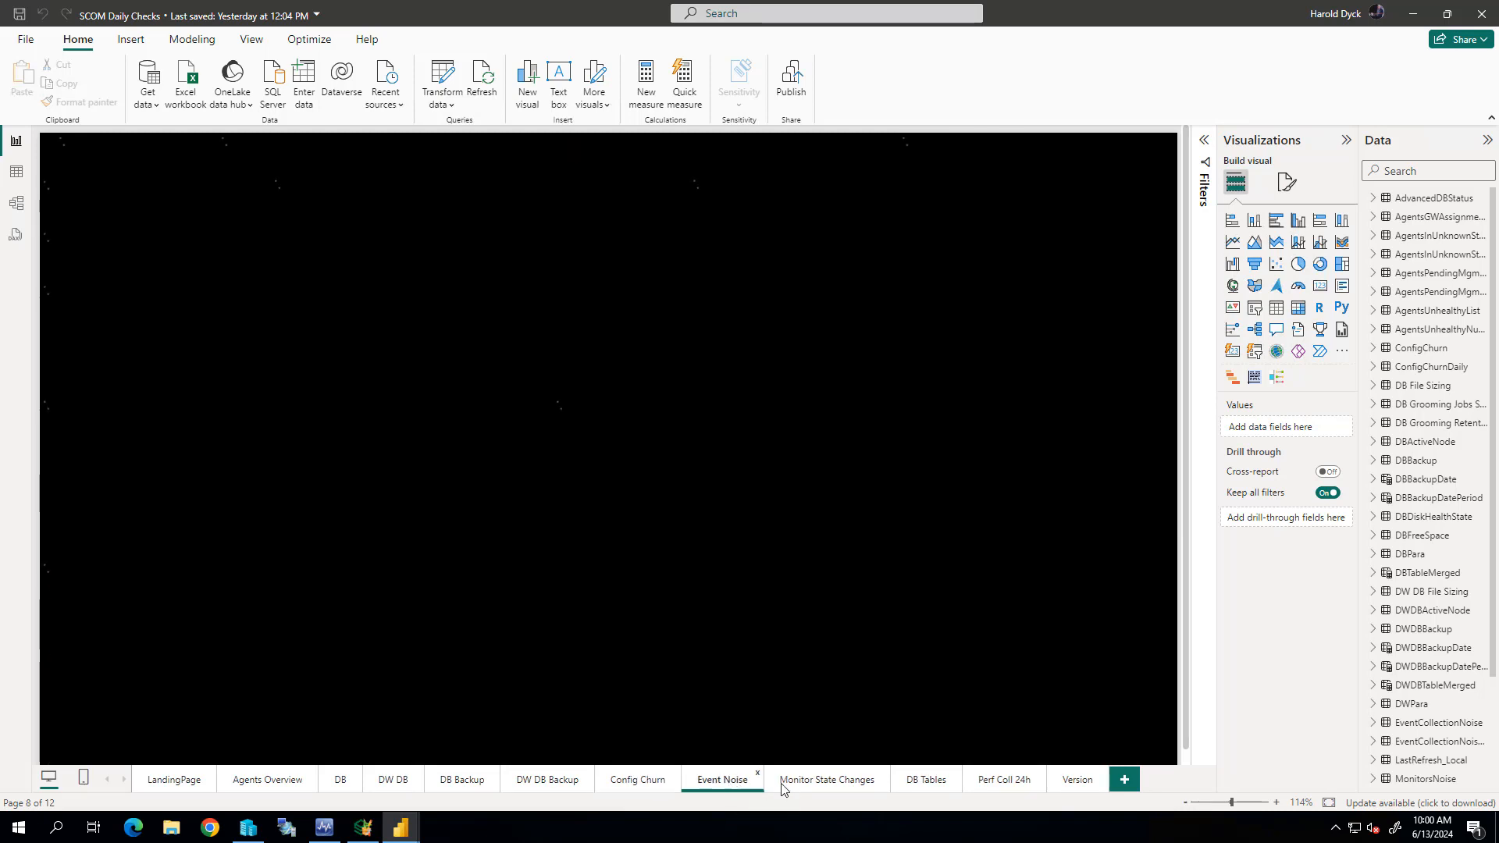
click(830, 781)
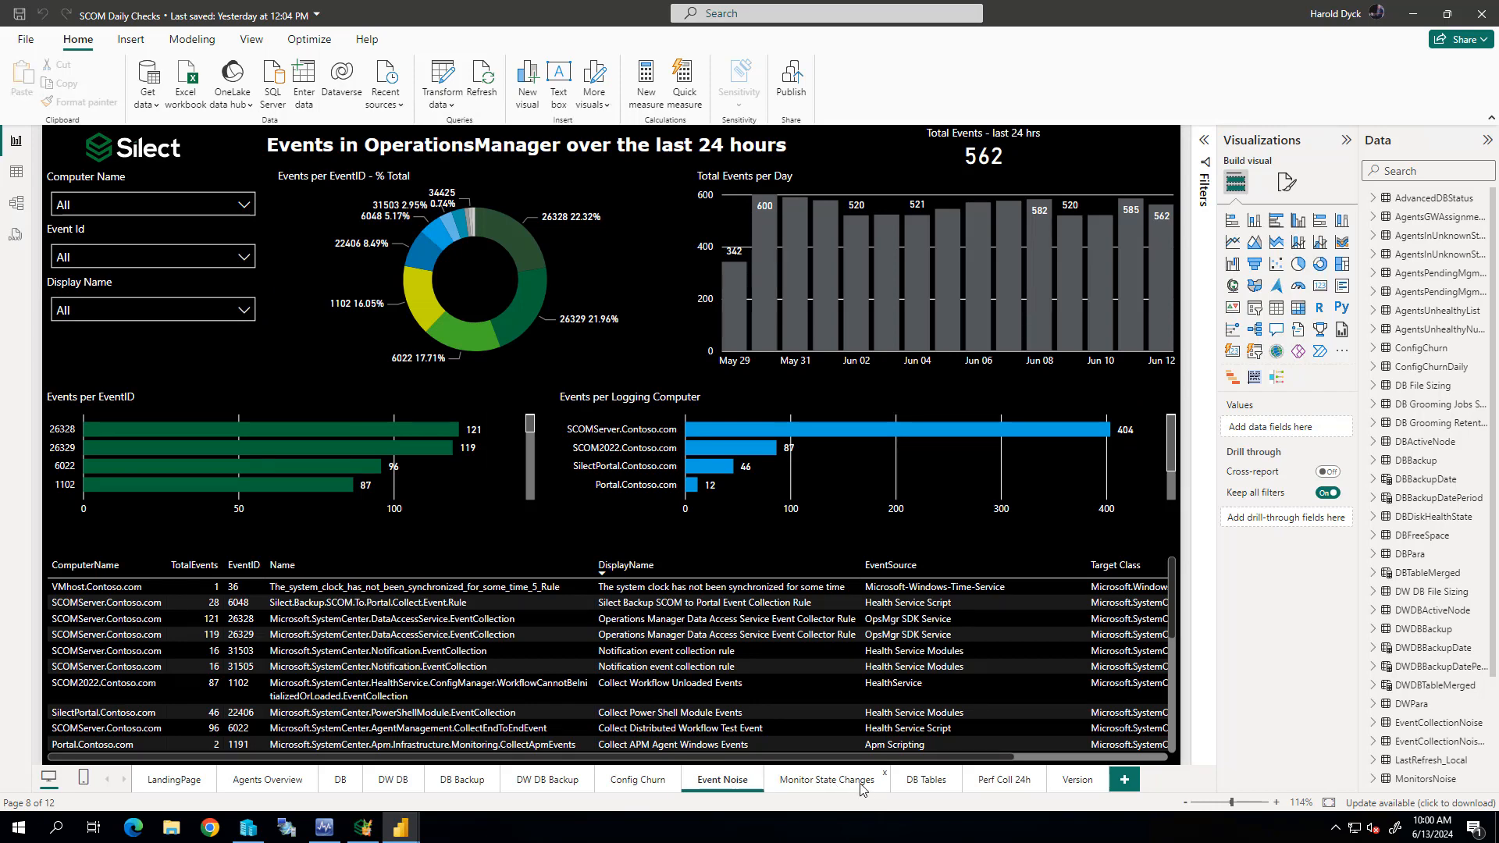
click(928, 779)
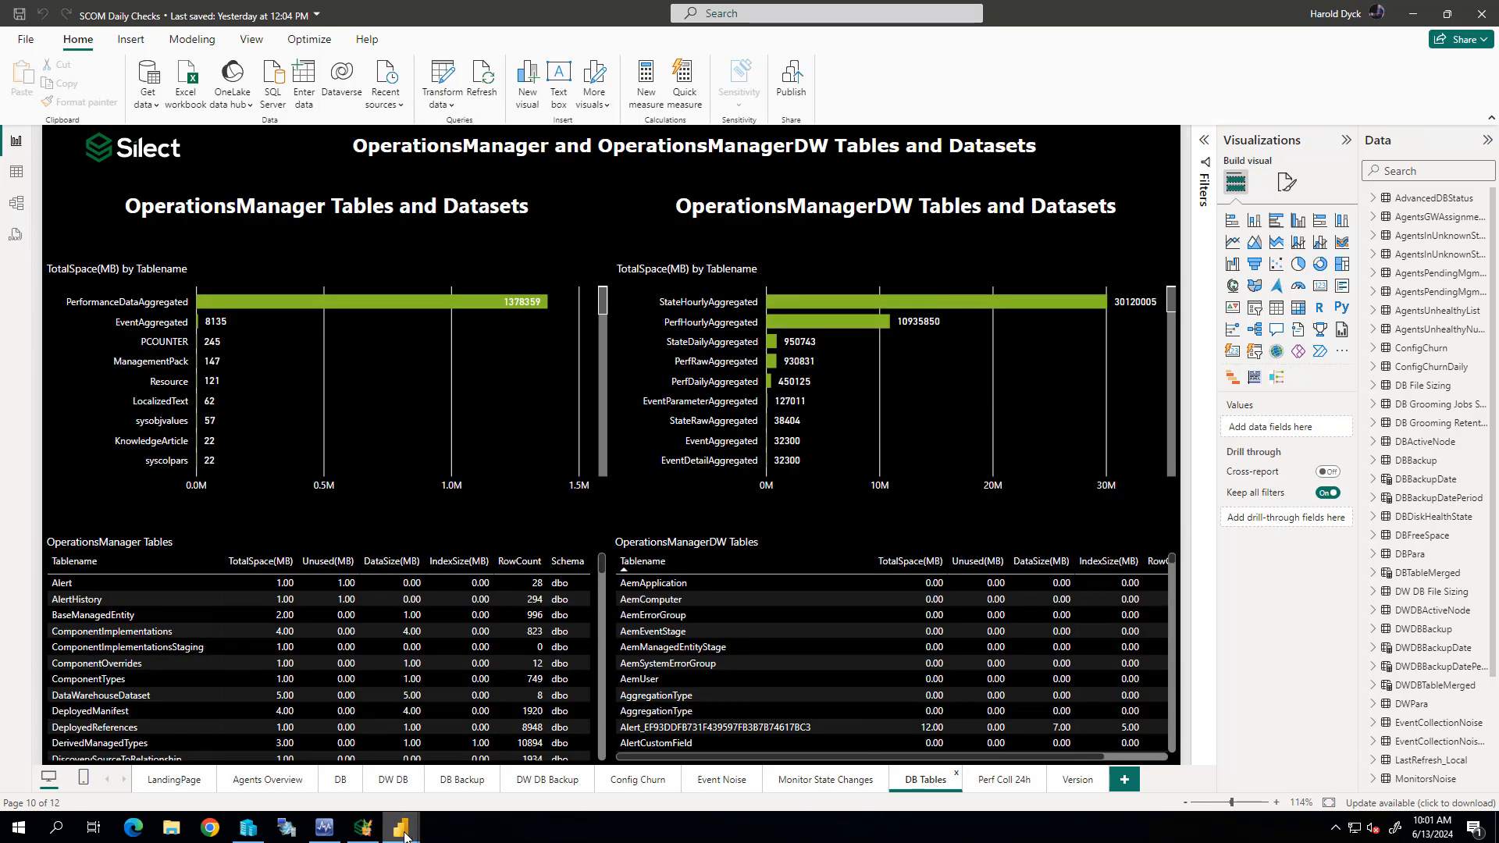
Step: Switch to the Silect Dashboards for SCOM report and review its Executive Summary, Alerts per Management Pack and SCOM Health Check pages
mouse_move(405, 835)
click(474, 768)
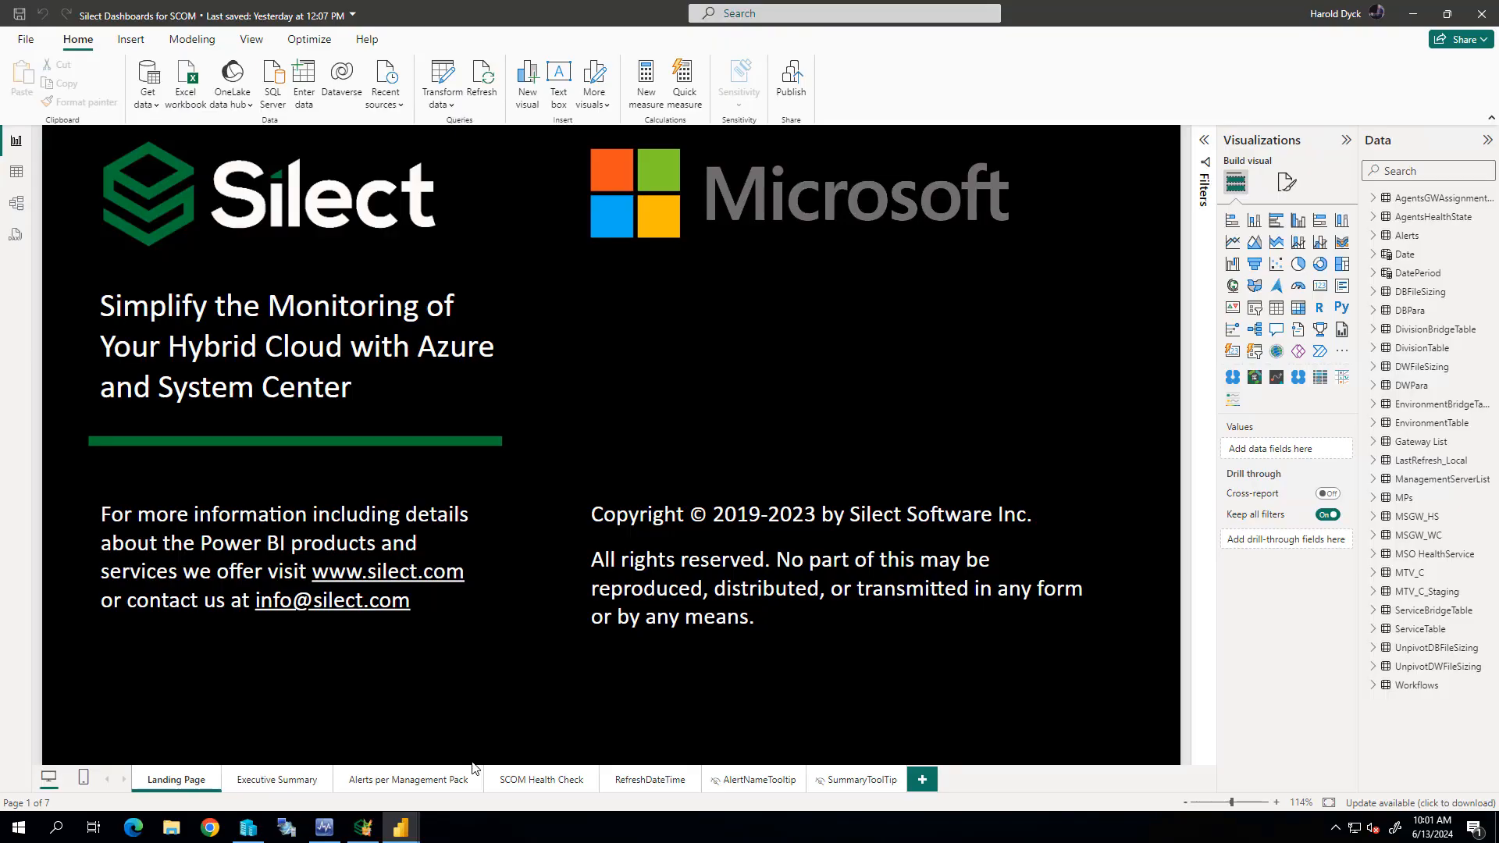
click(339, 779)
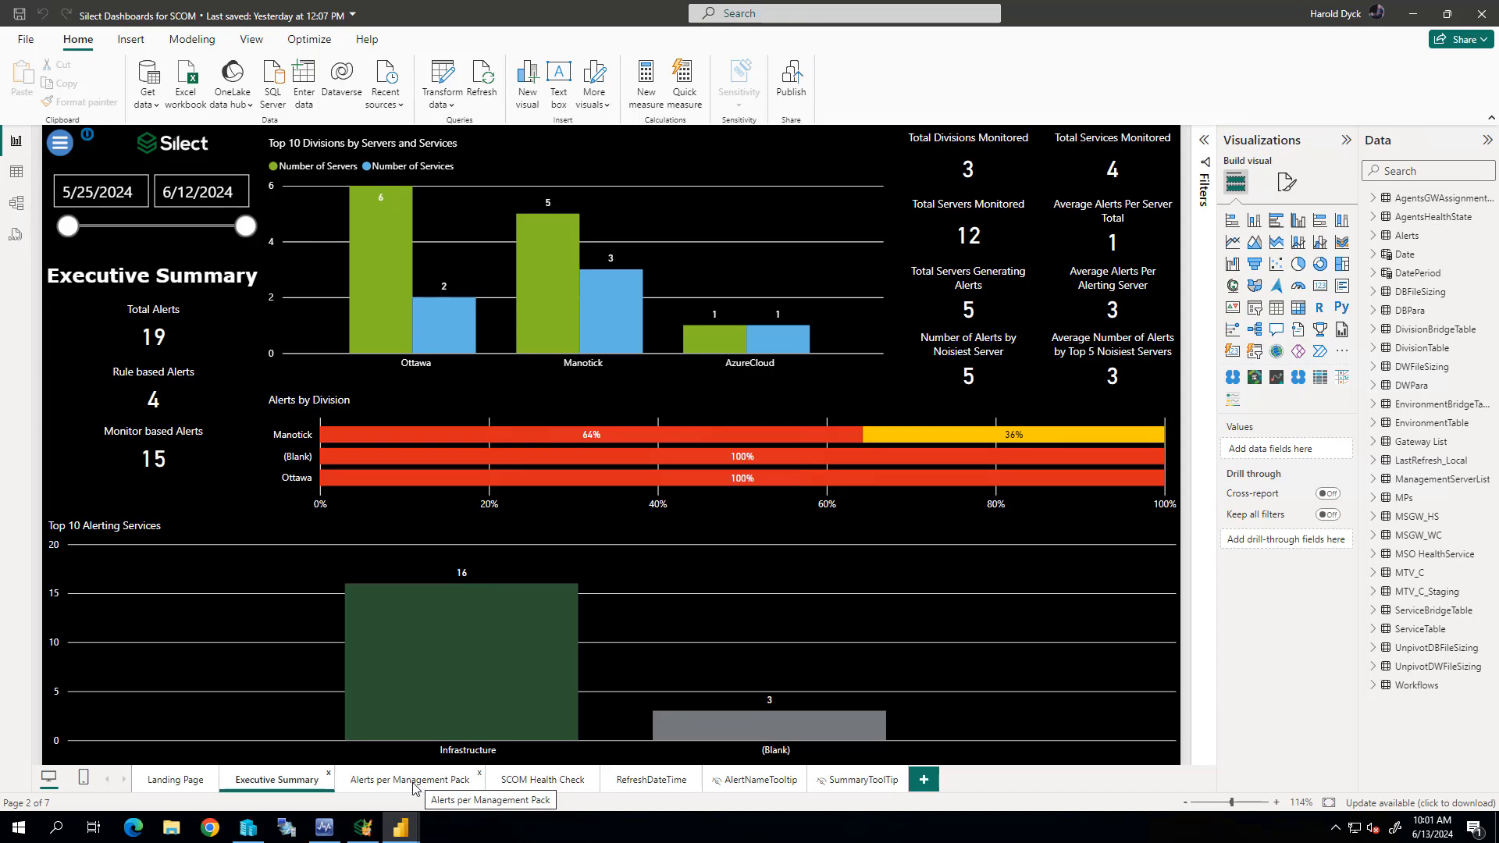
click(414, 781)
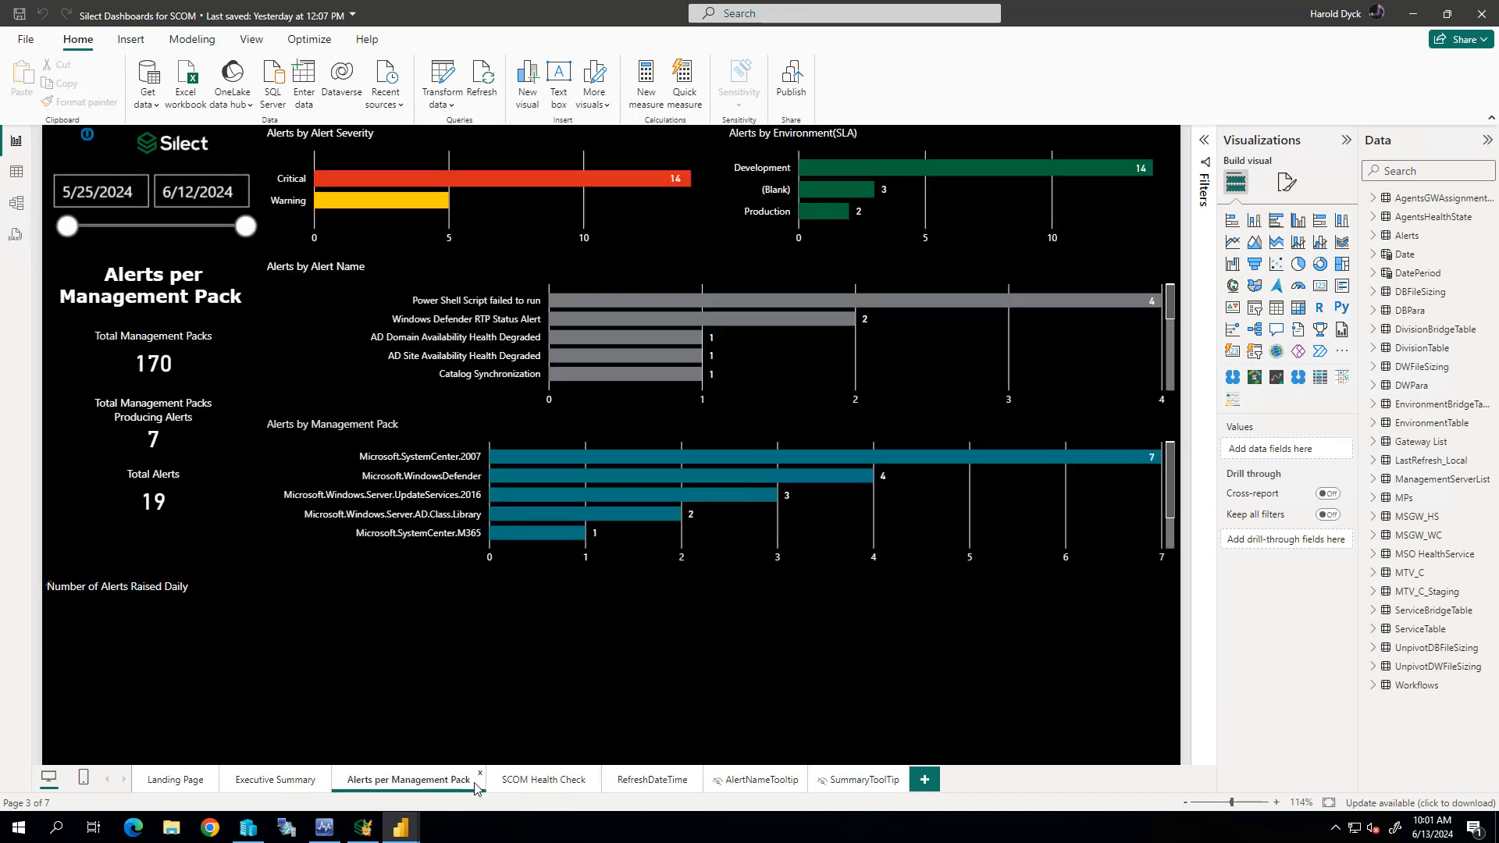
click(554, 781)
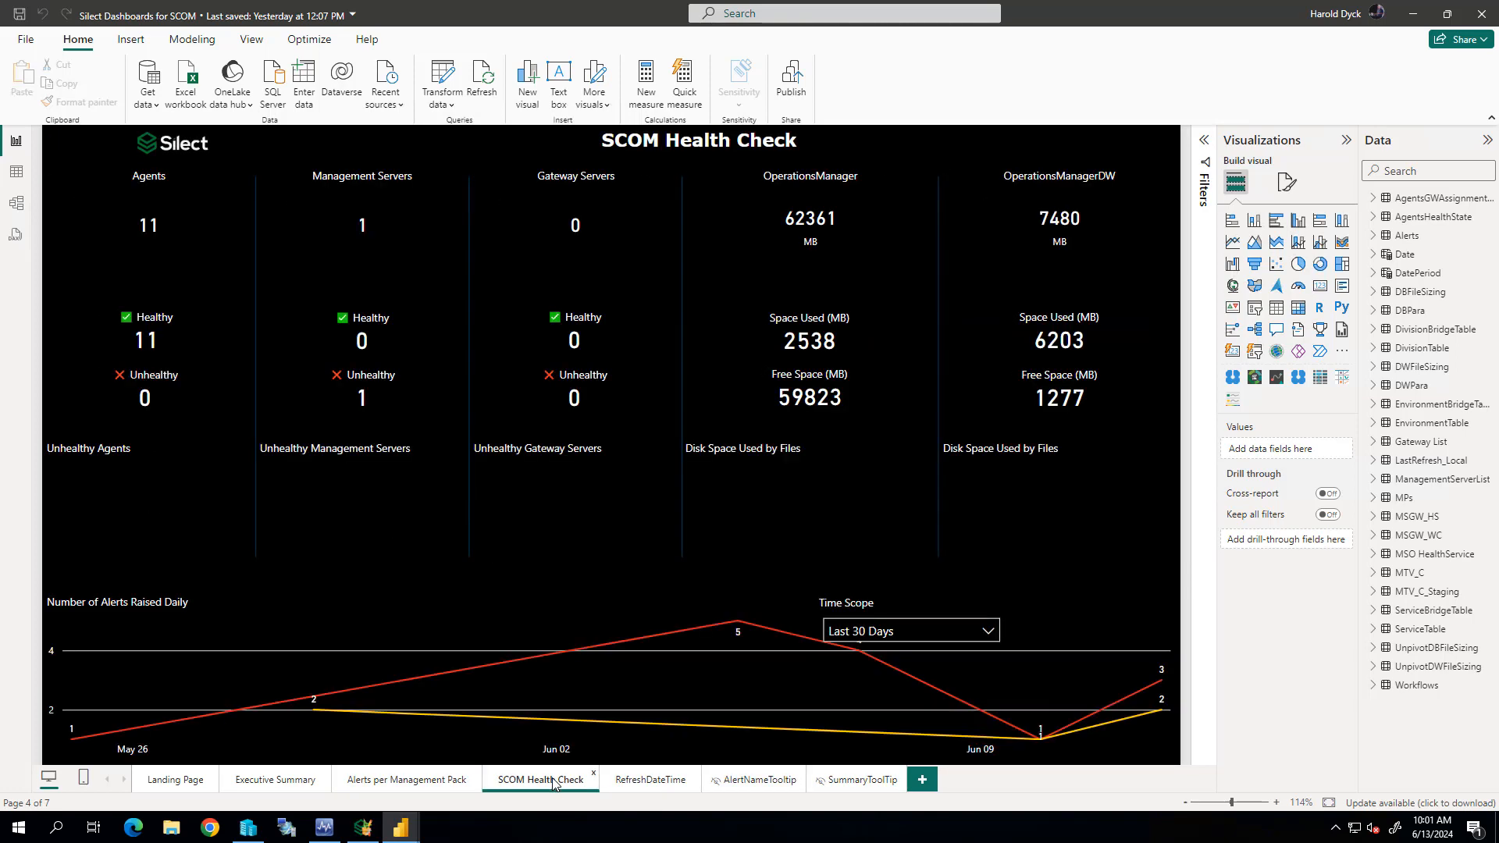